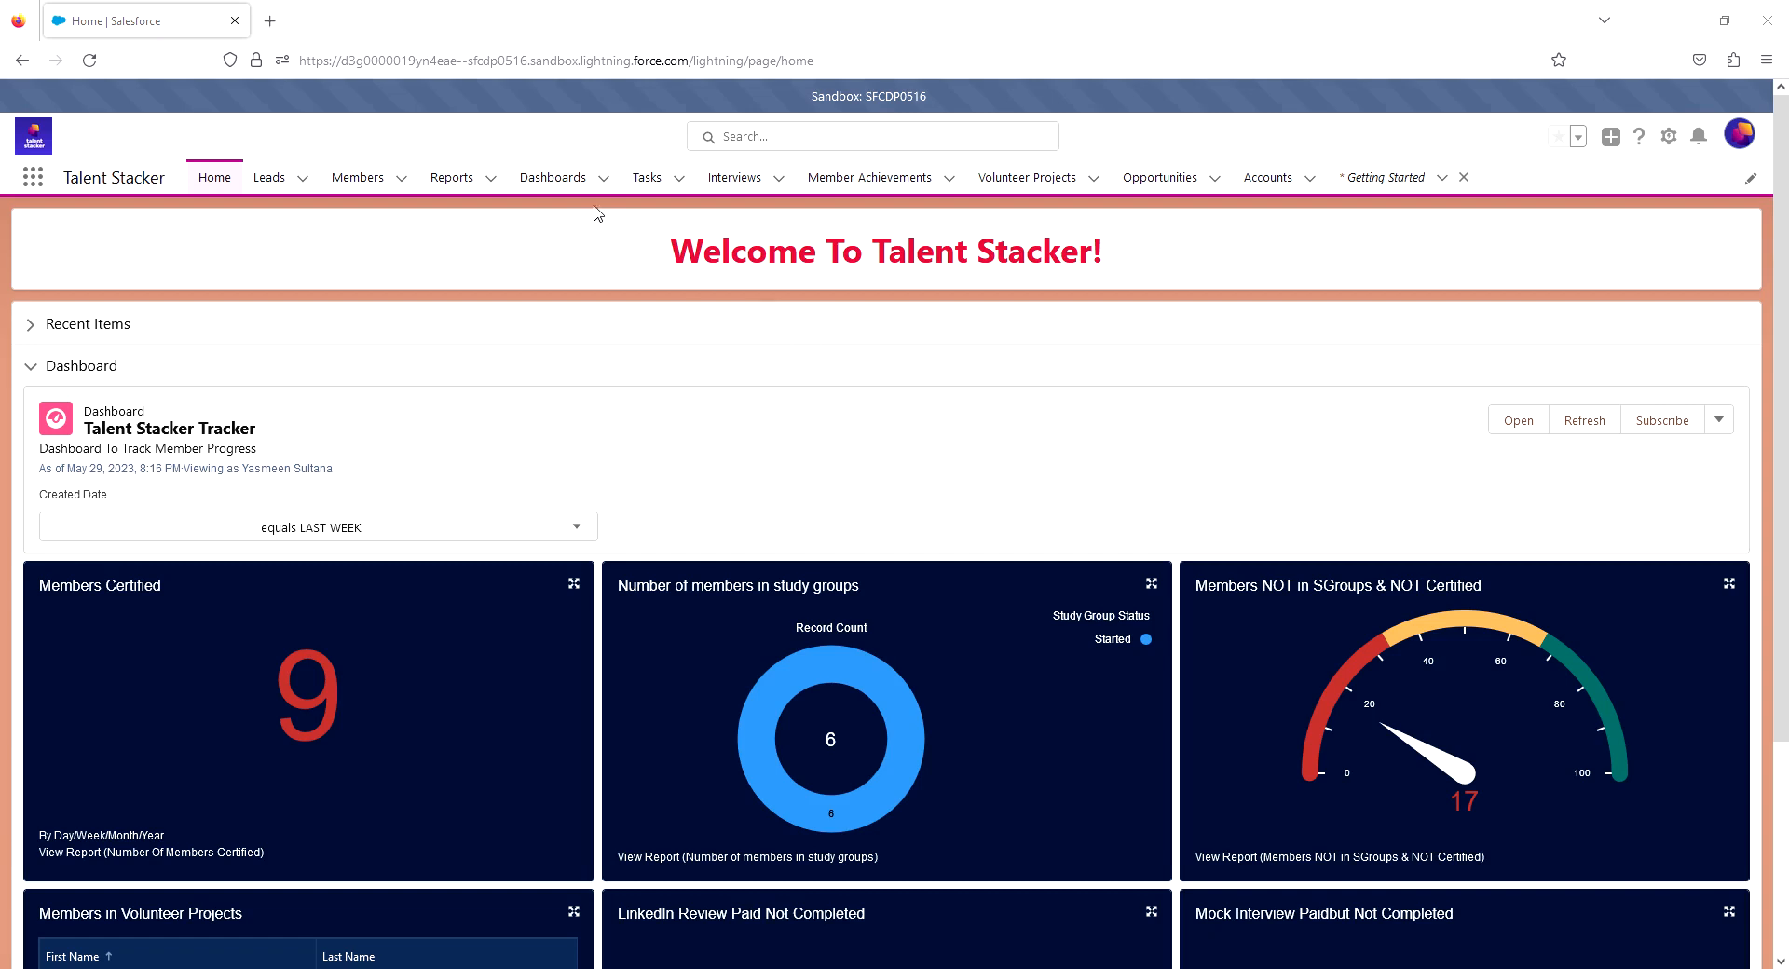
# - Start a new dashboard and name it Test Dashboard
pyautogui.click(562, 184)
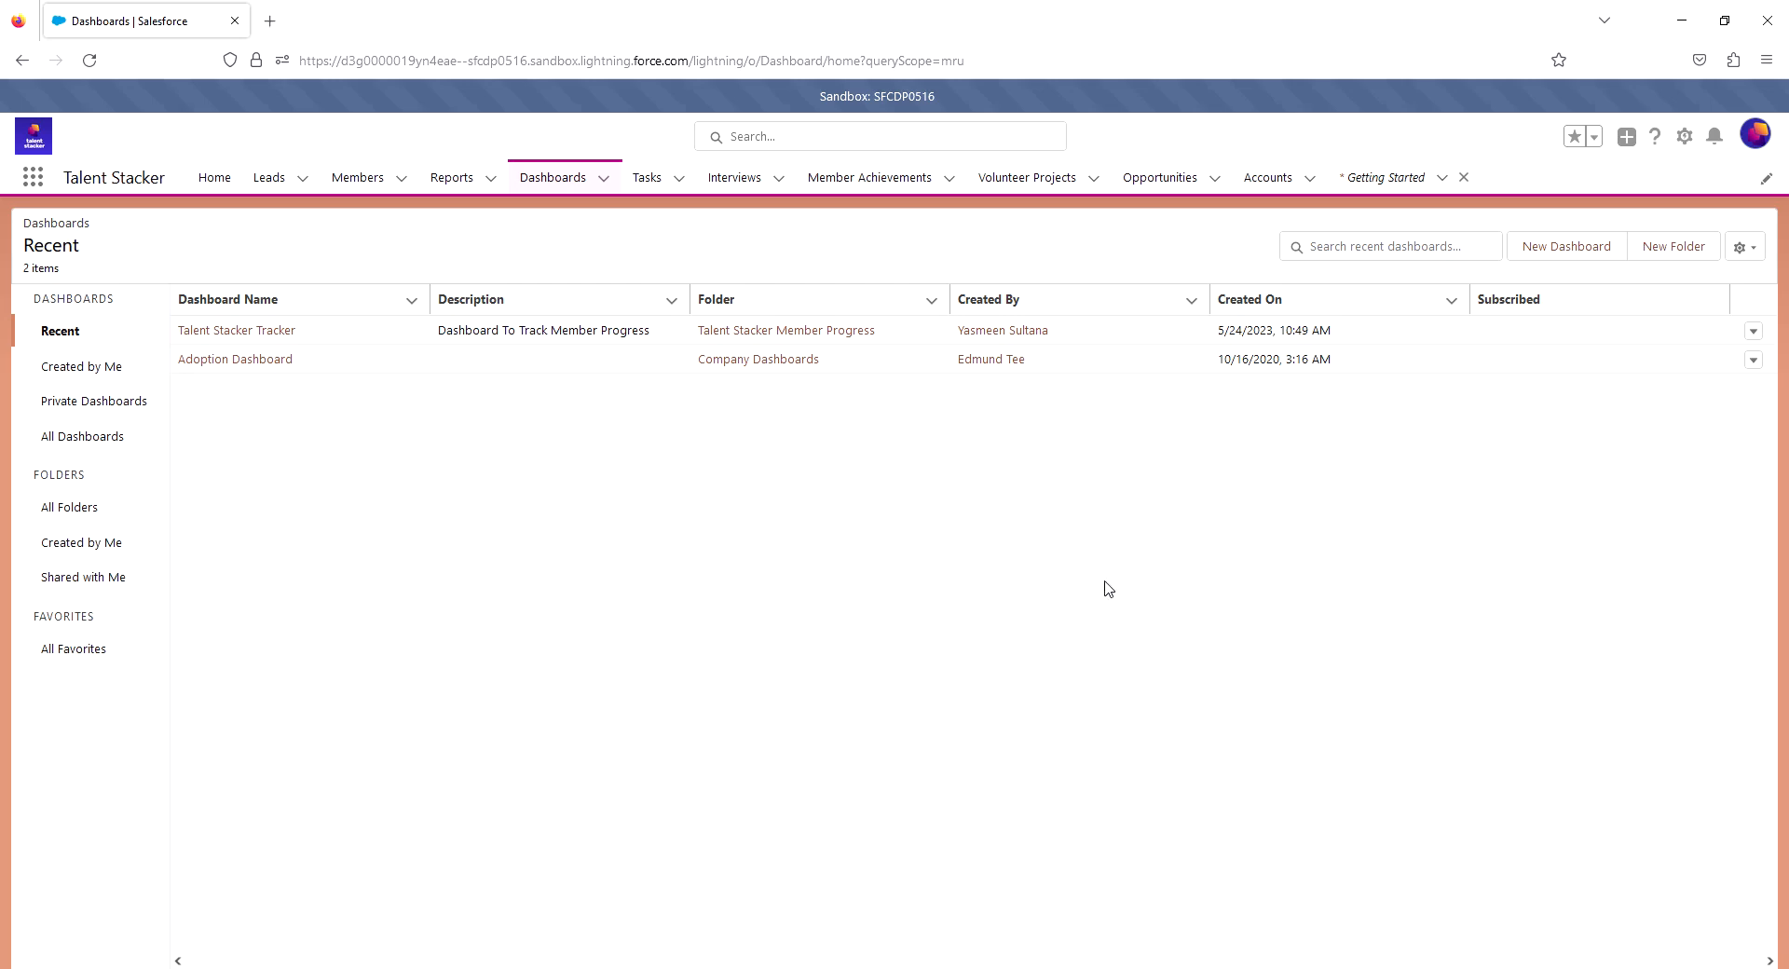
pyautogui.click(1551, 248)
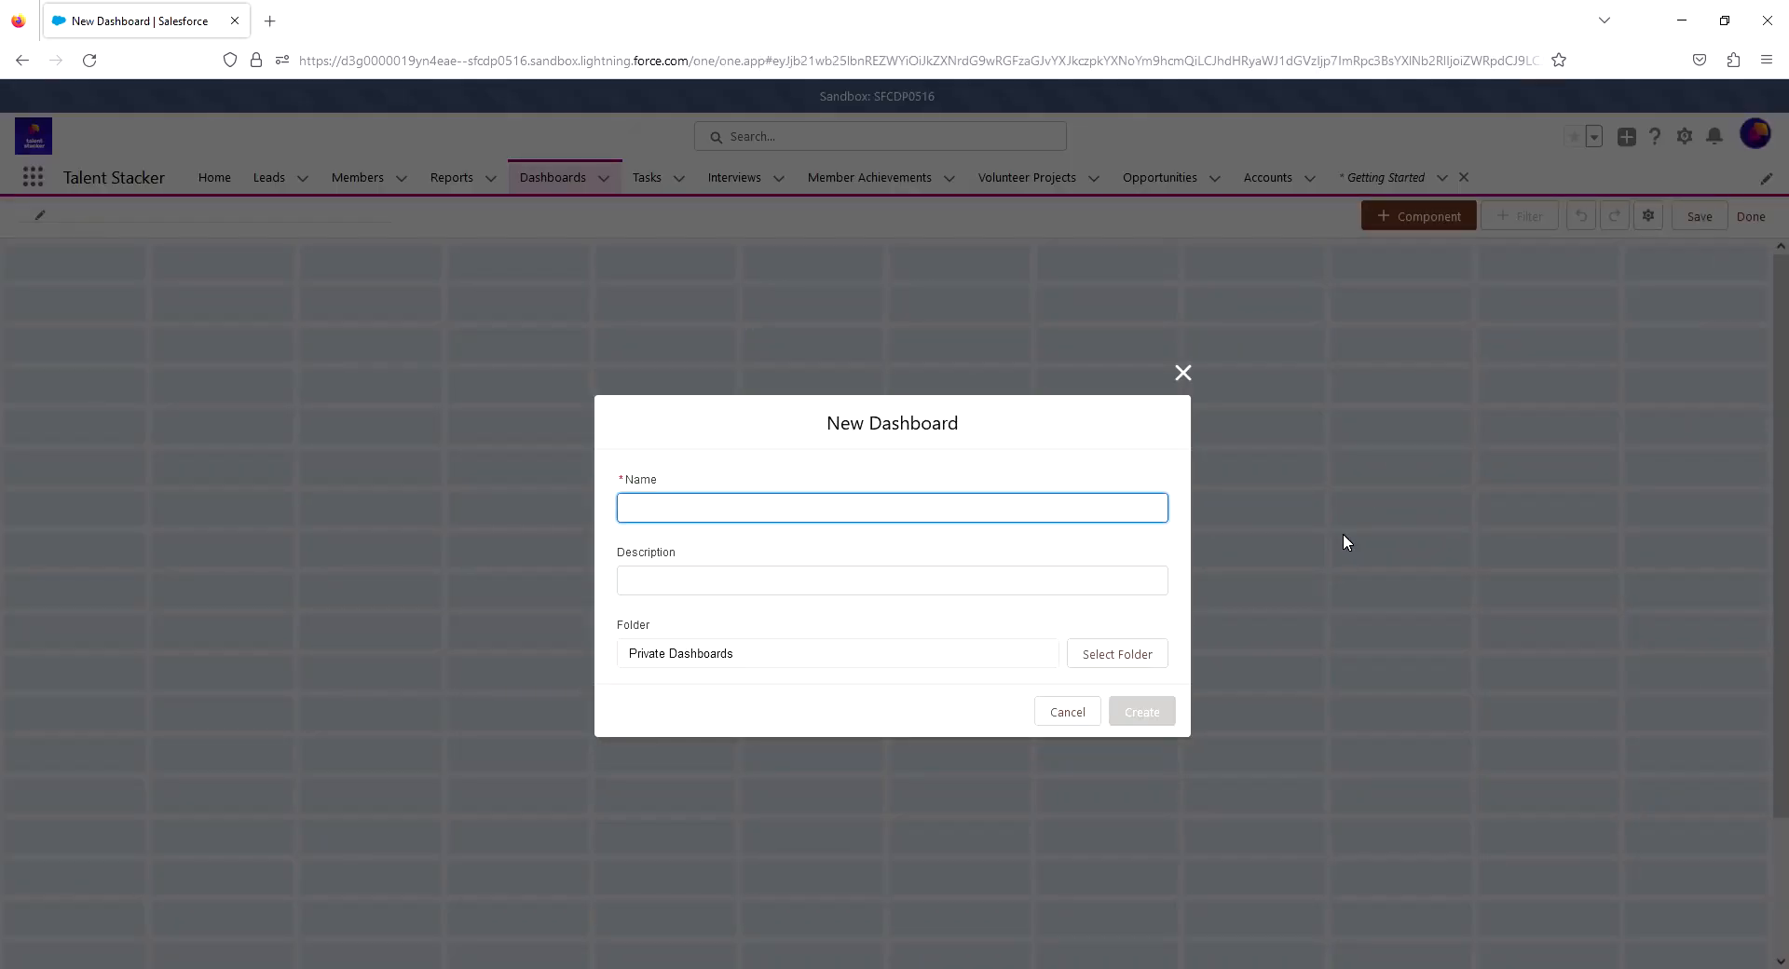
pyautogui.write('Test ')
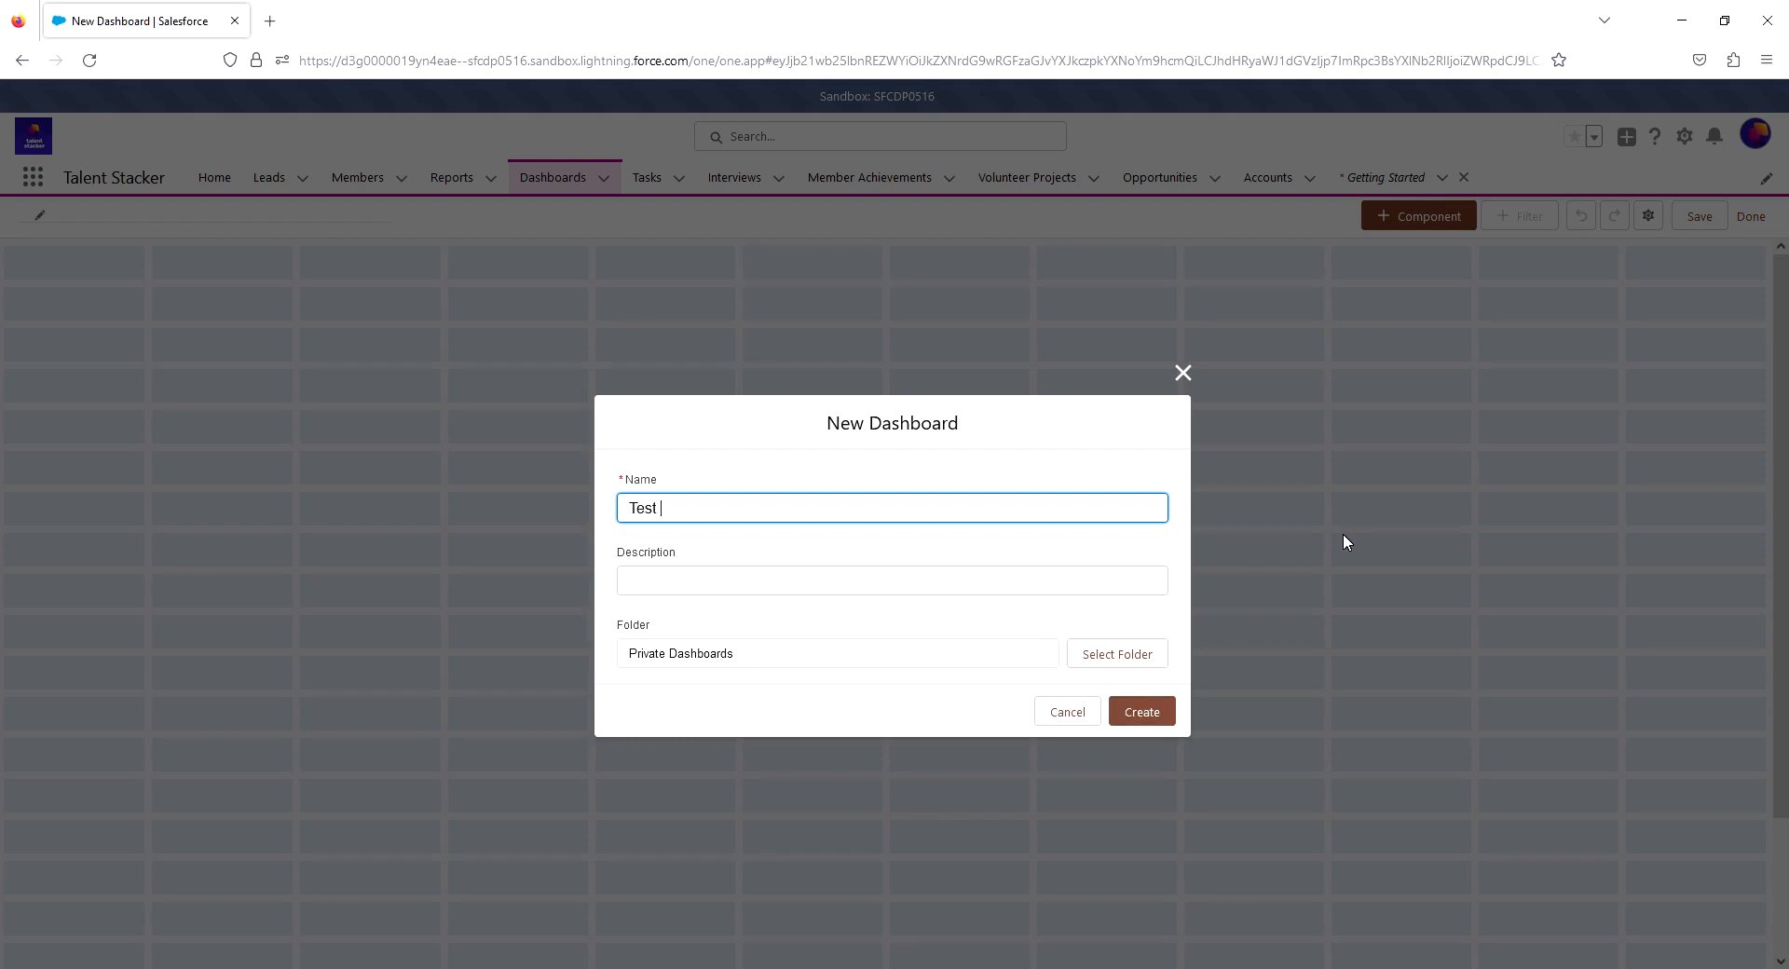
pyautogui.write('Dashboard')
pyautogui.press('Tab')
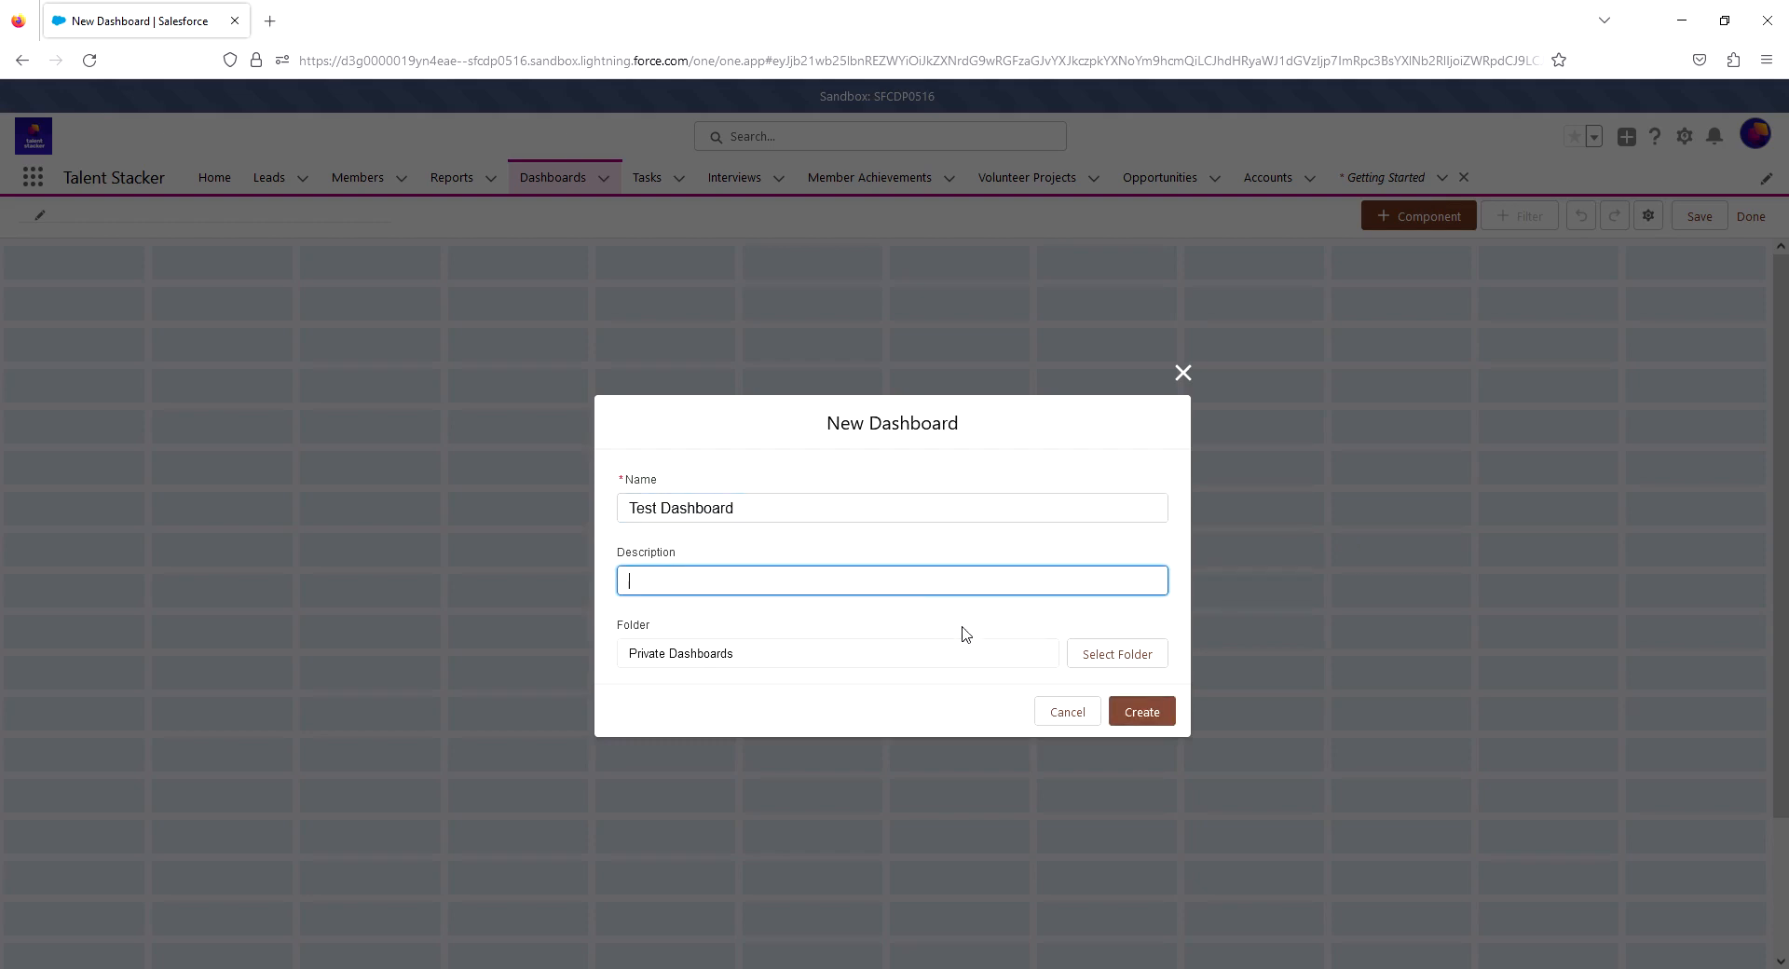
# - Store the new dashboard in Test Folder and create it
pyautogui.click(1084, 658)
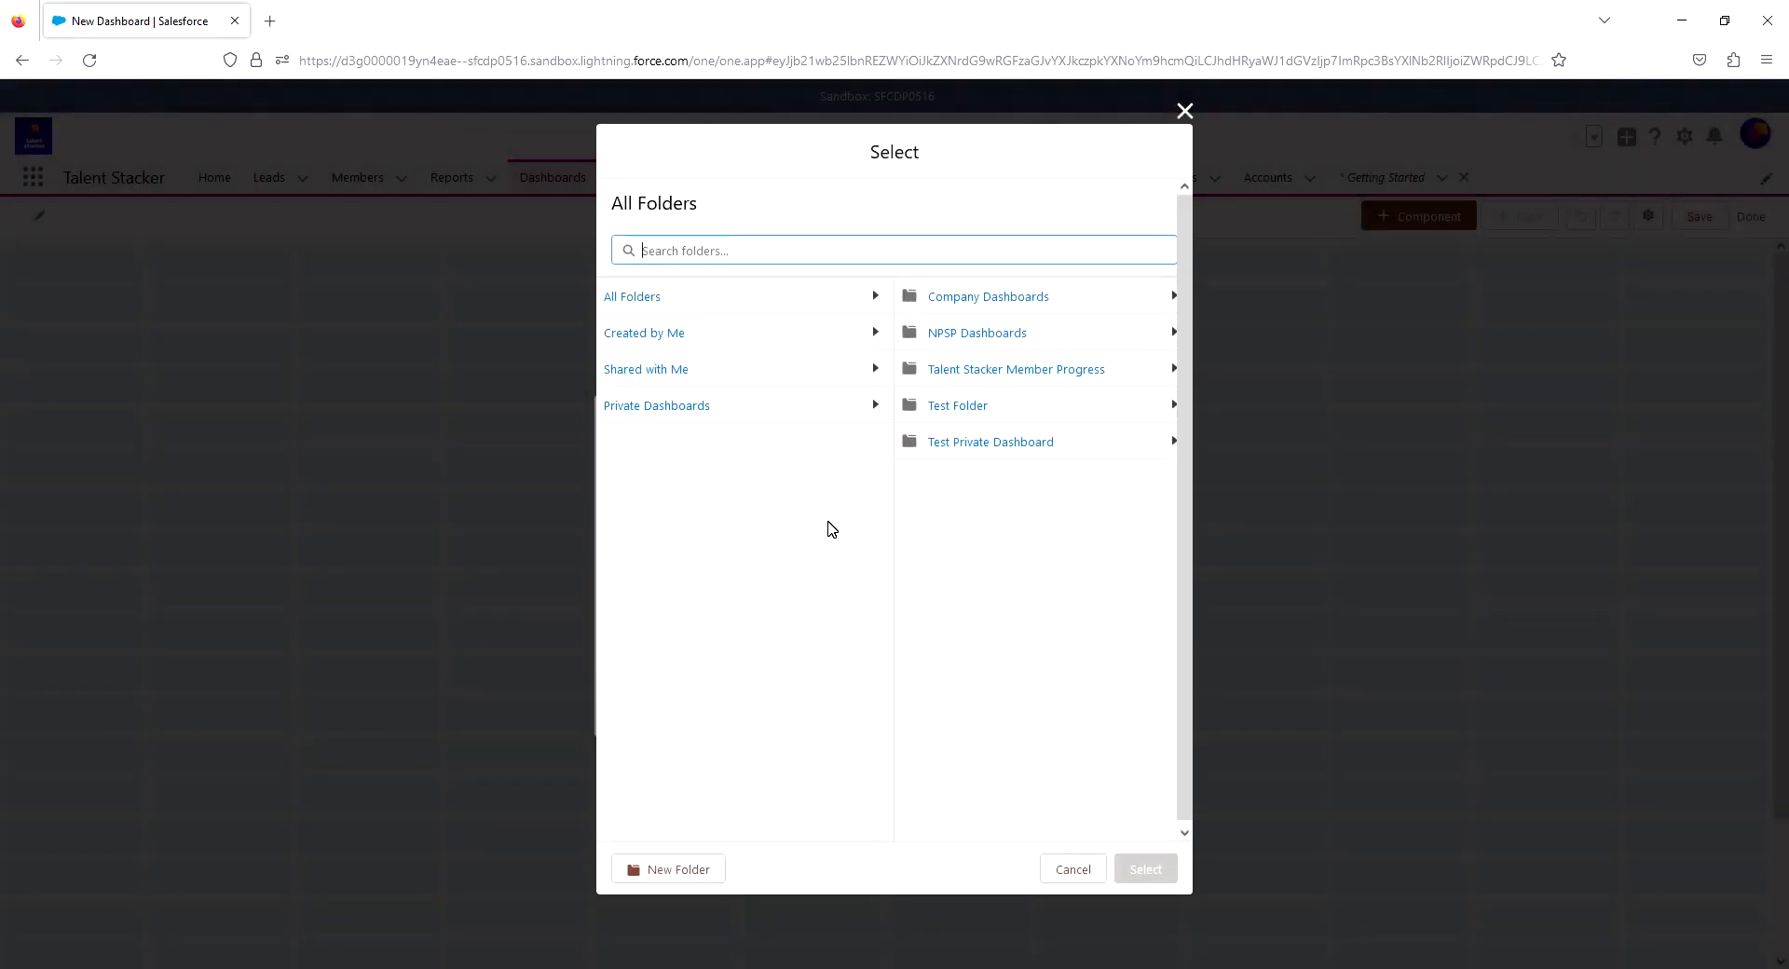
pyautogui.click(944, 410)
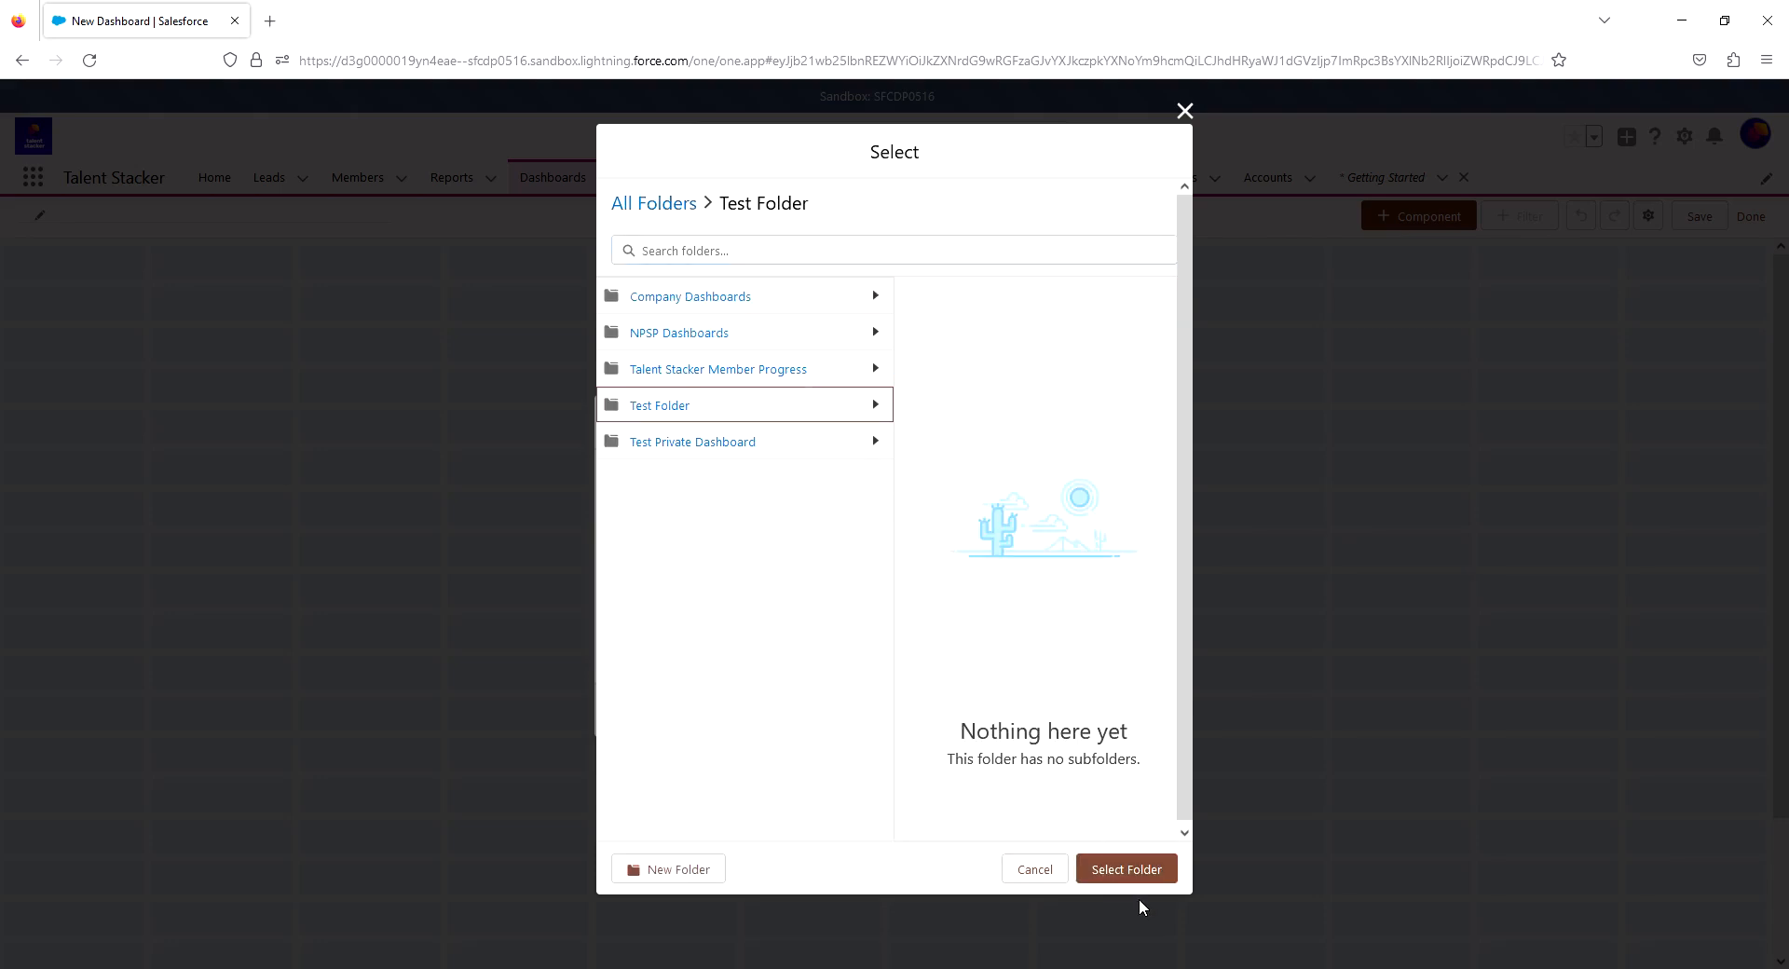
pyautogui.click(1144, 874)
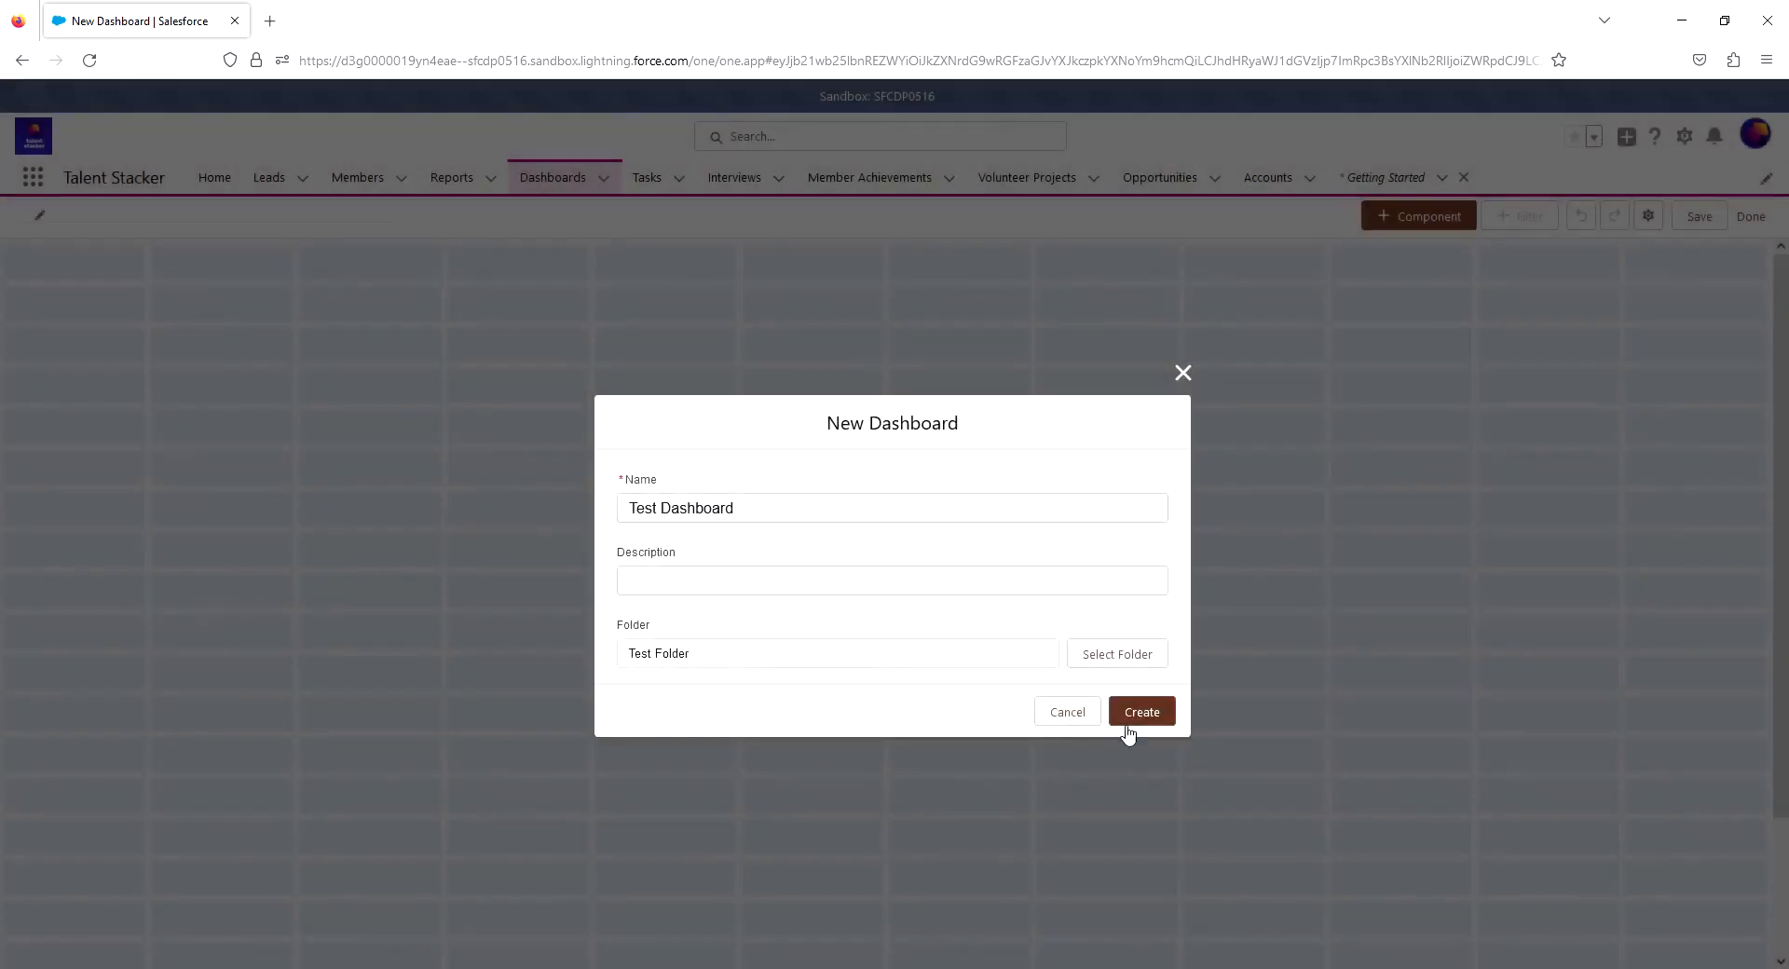
pyautogui.click(1128, 733)
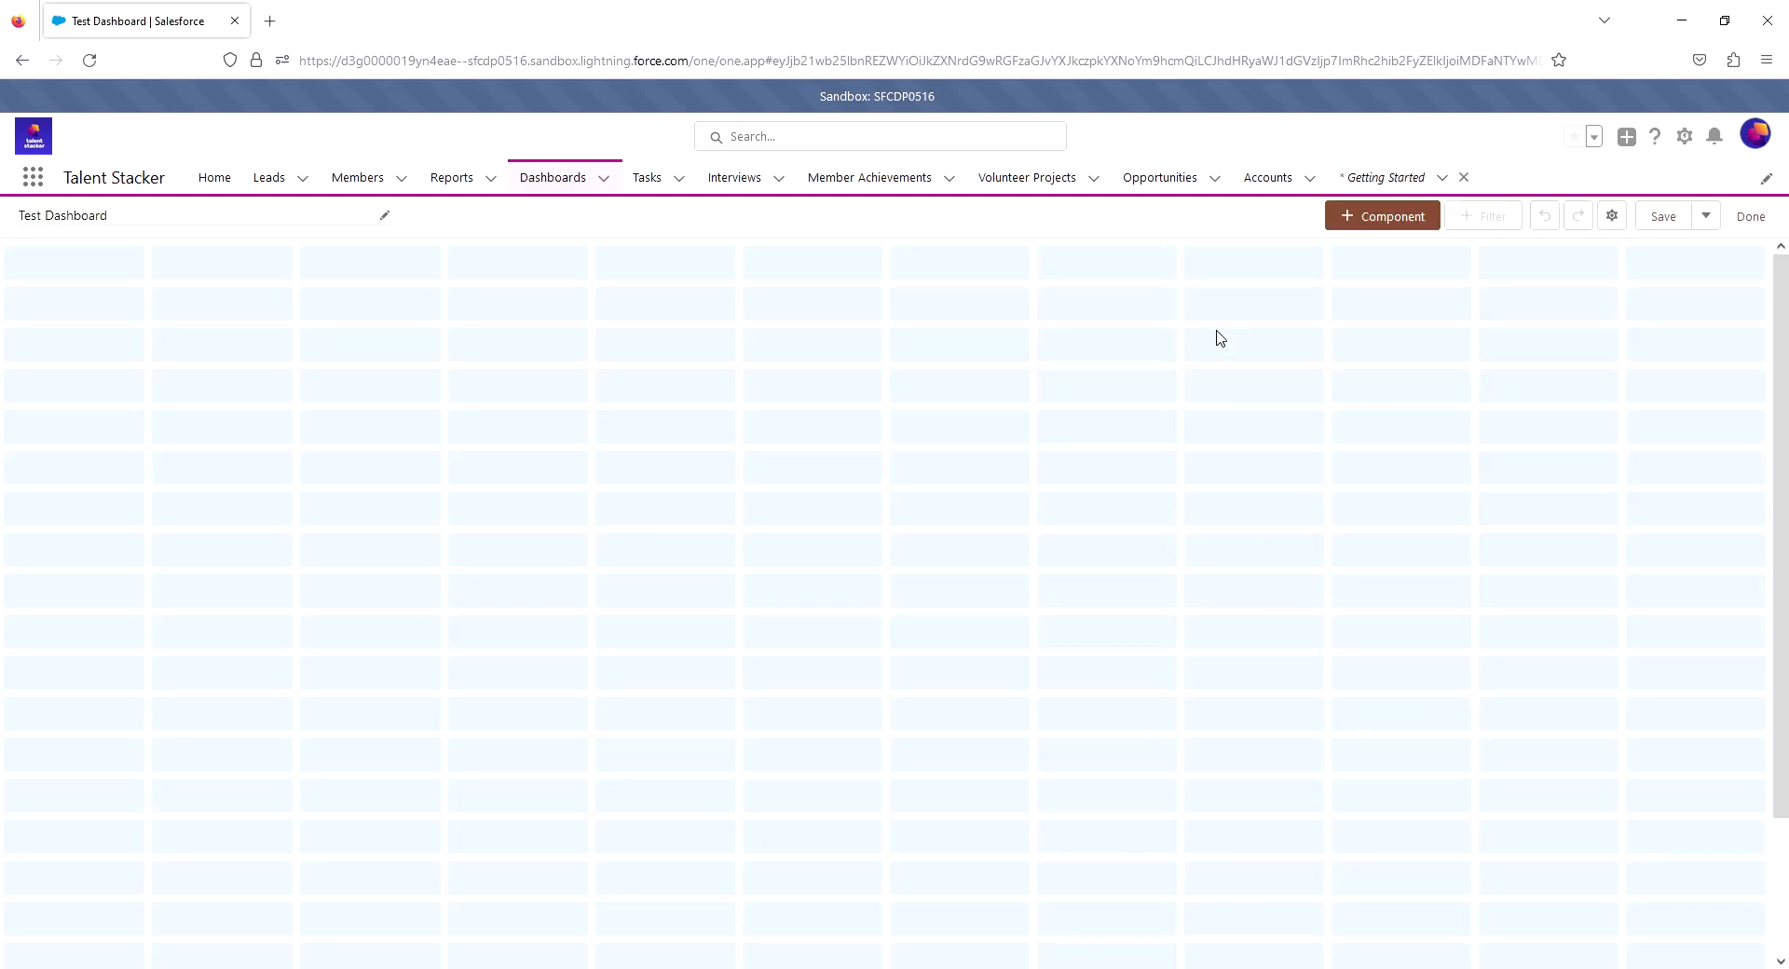
# - Start adding a dashboard component based on the All At Risk Members report
pyautogui.click(1351, 220)
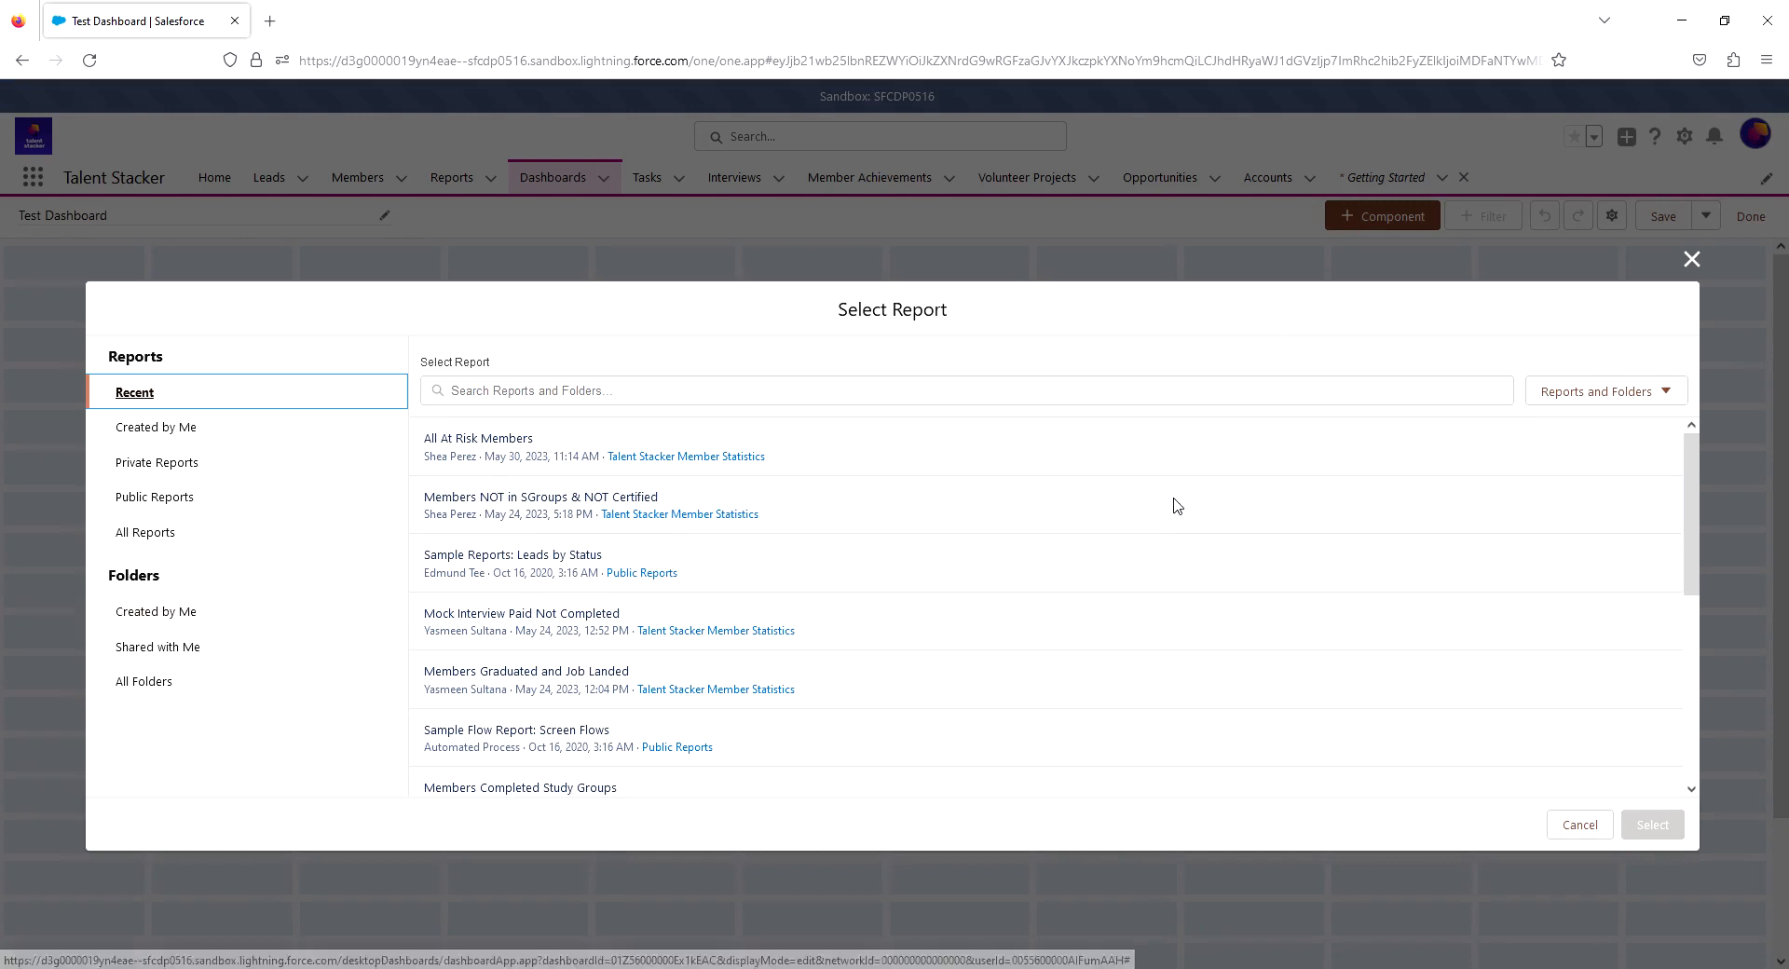
pyautogui.scroll(-3, 1177, 506)
pyautogui.scroll(3, 1177, 506)
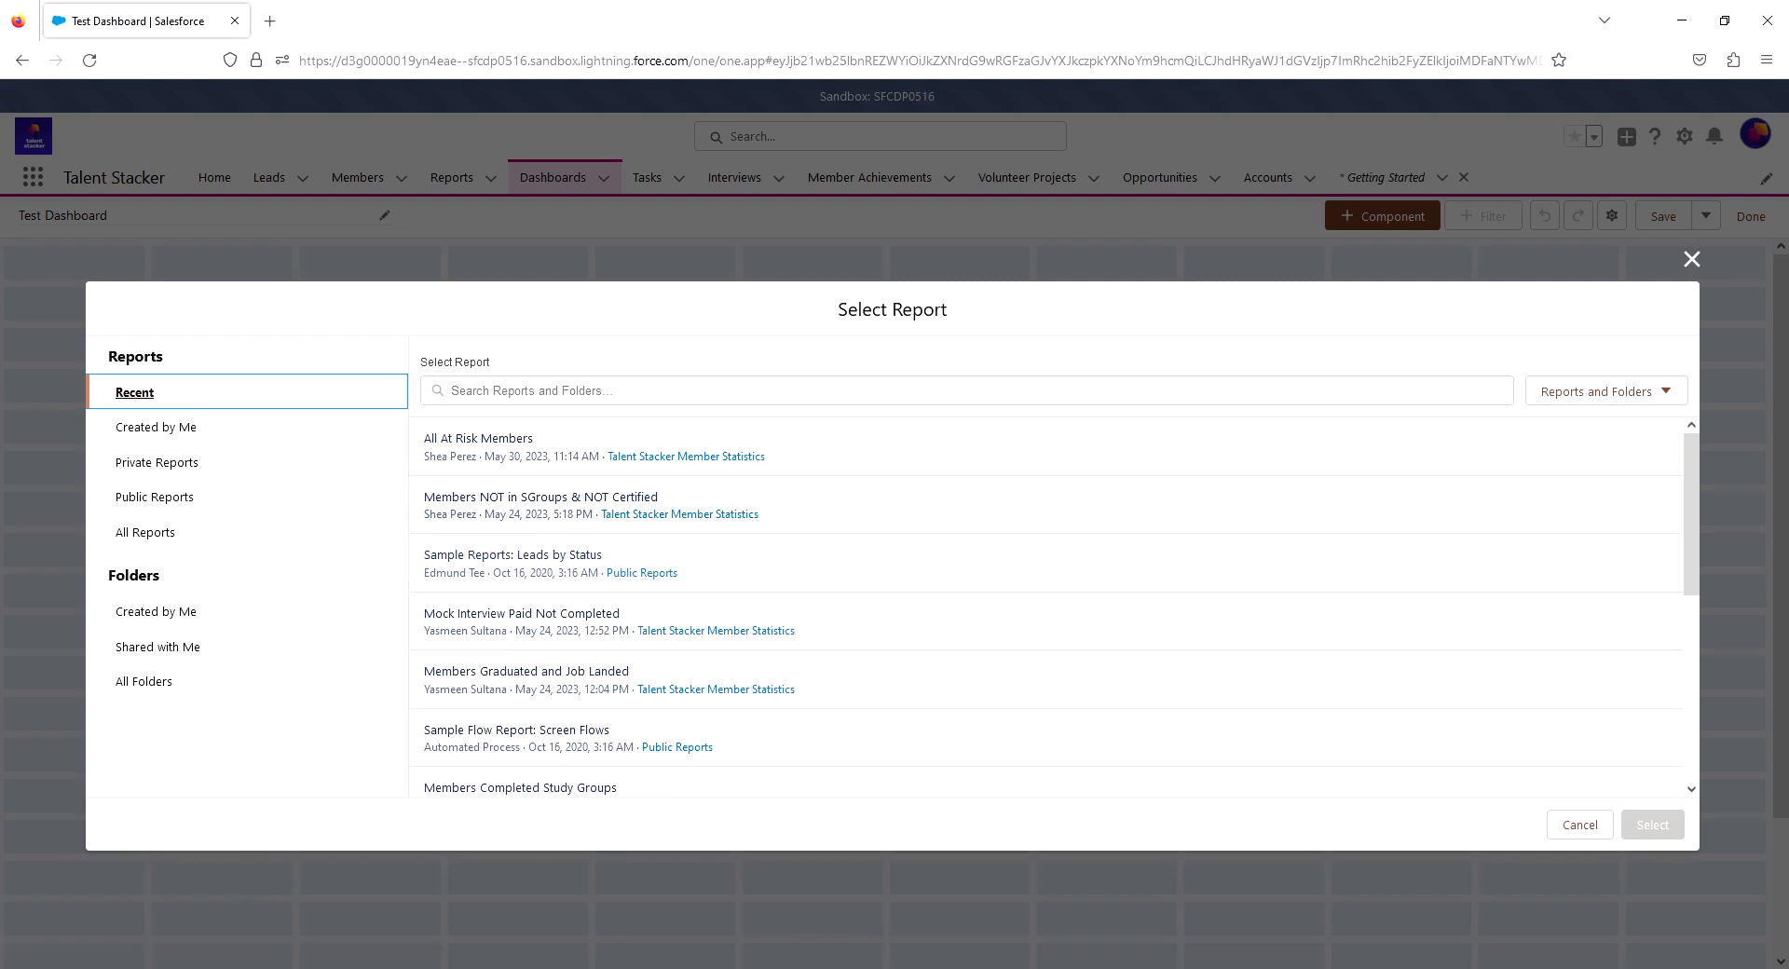
pyautogui.click(479, 440)
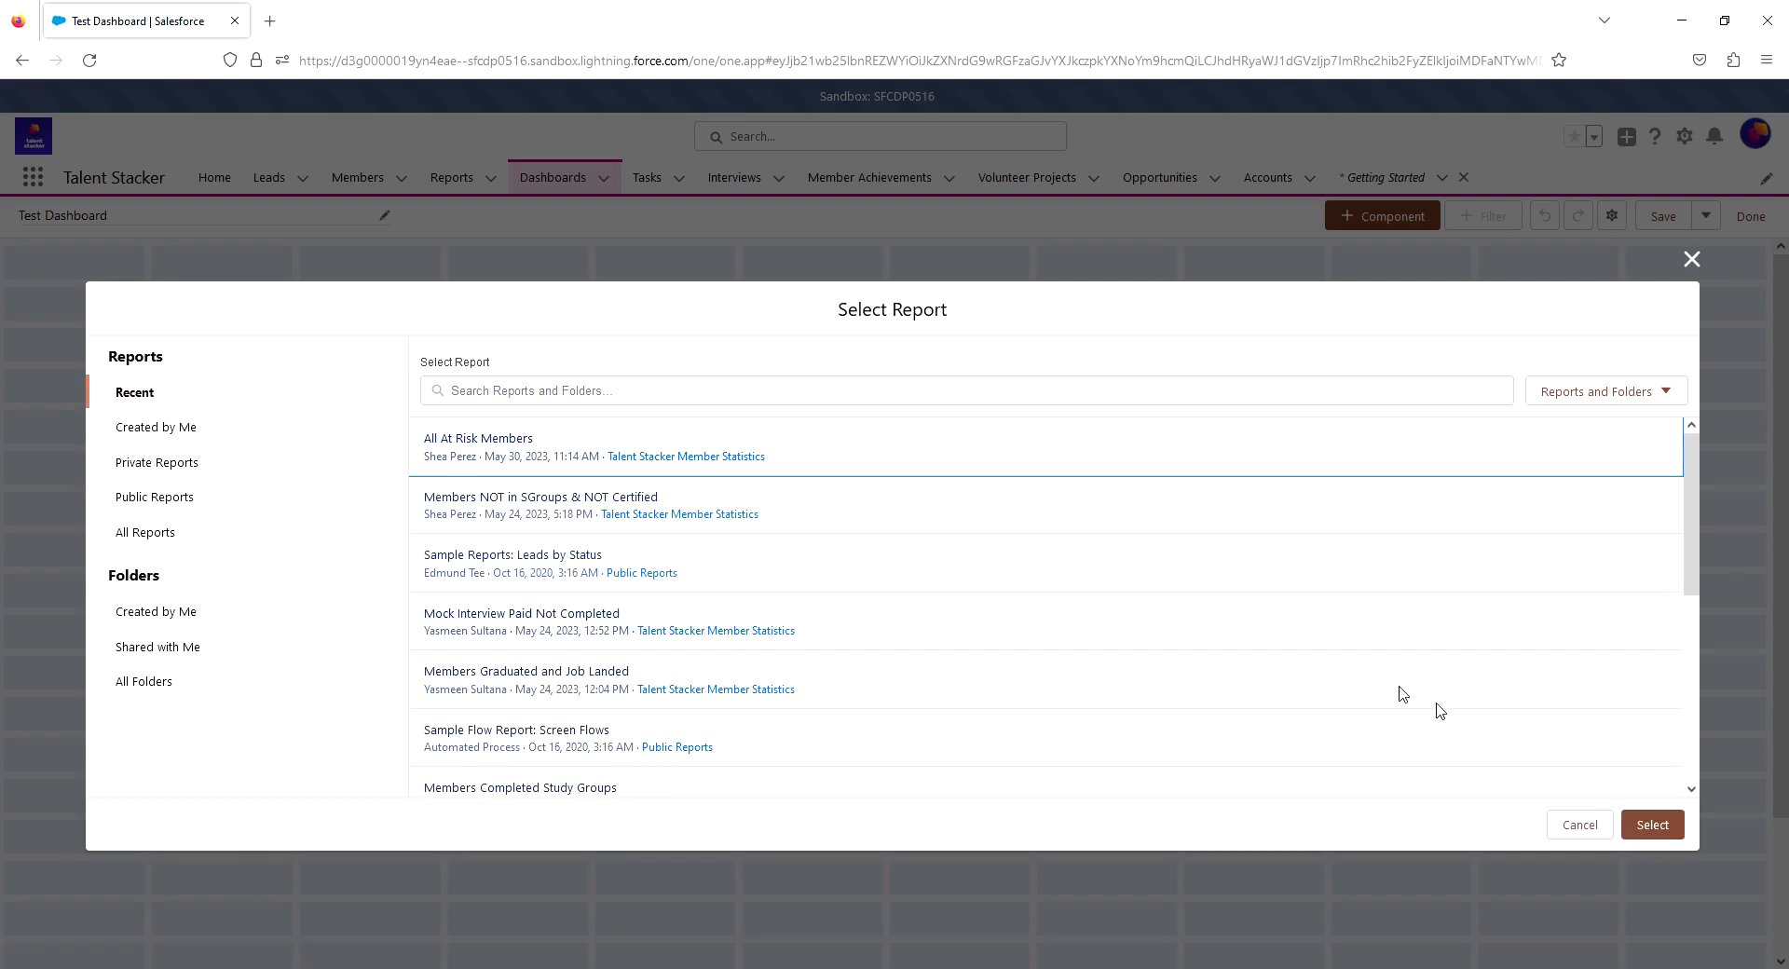
pyautogui.click(1638, 822)
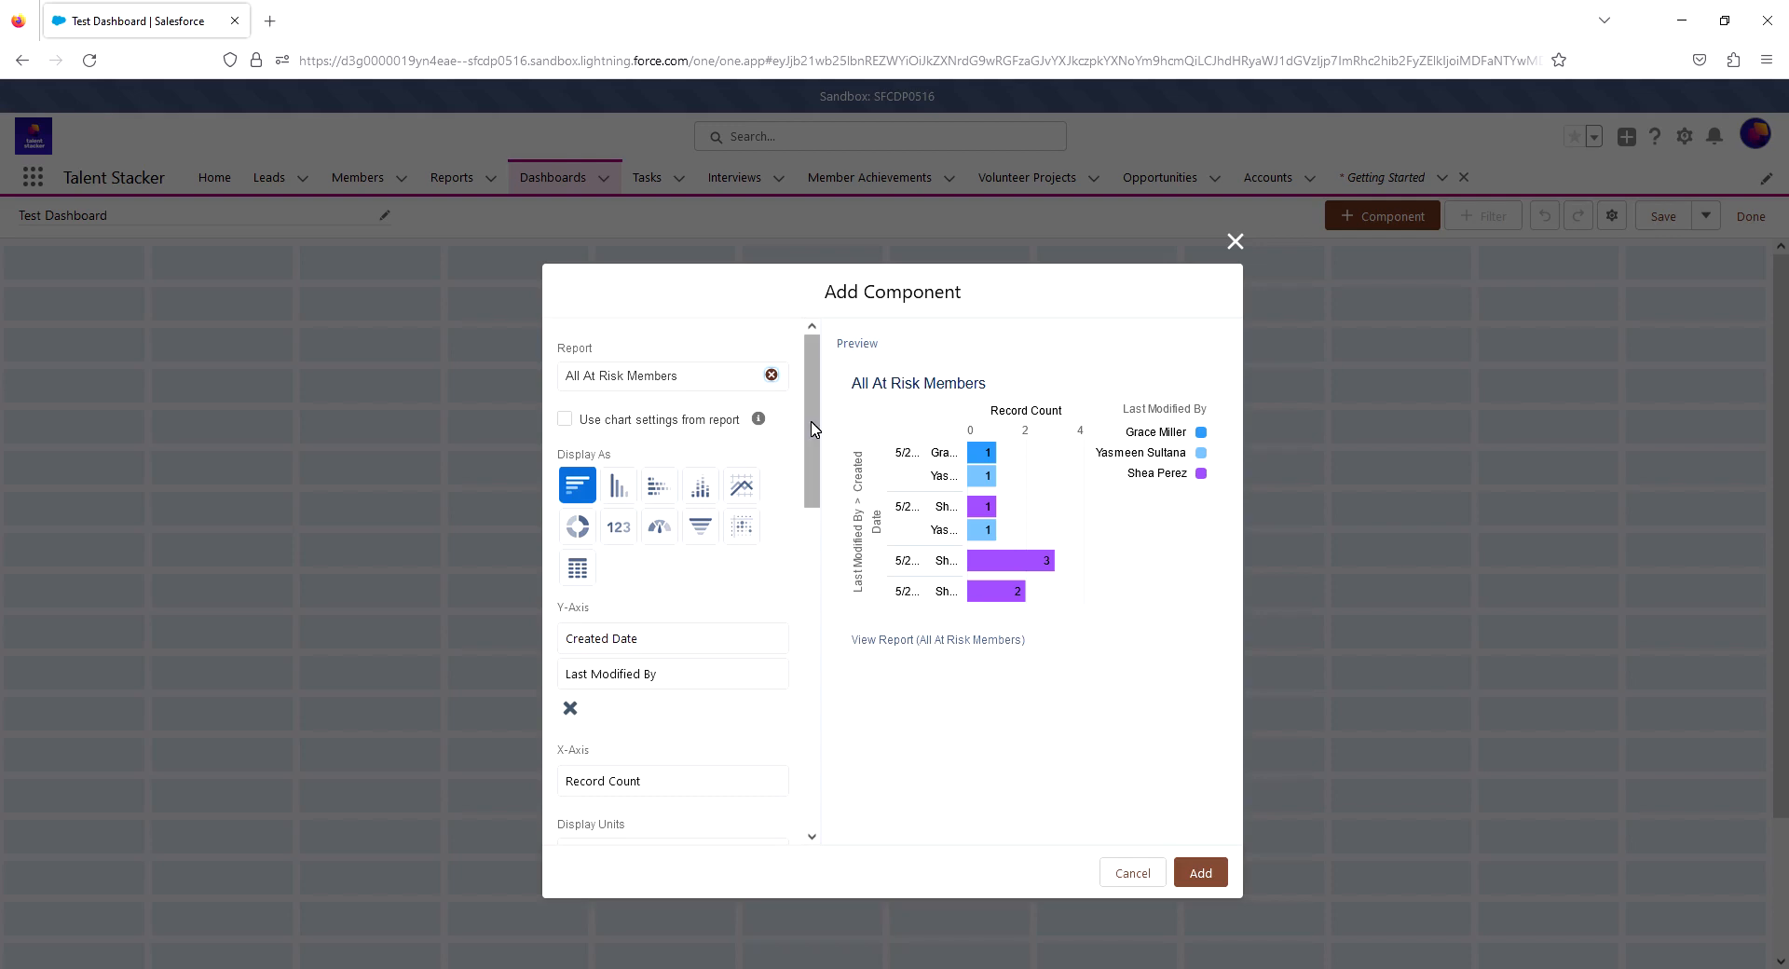
# - Preview the component as vertical bar, stacked bar, line, scatter, funnel, gauge, metric and Lightning Table displays
pyautogui.moveTo(811, 424); pyautogui.dragTo(803, 469)
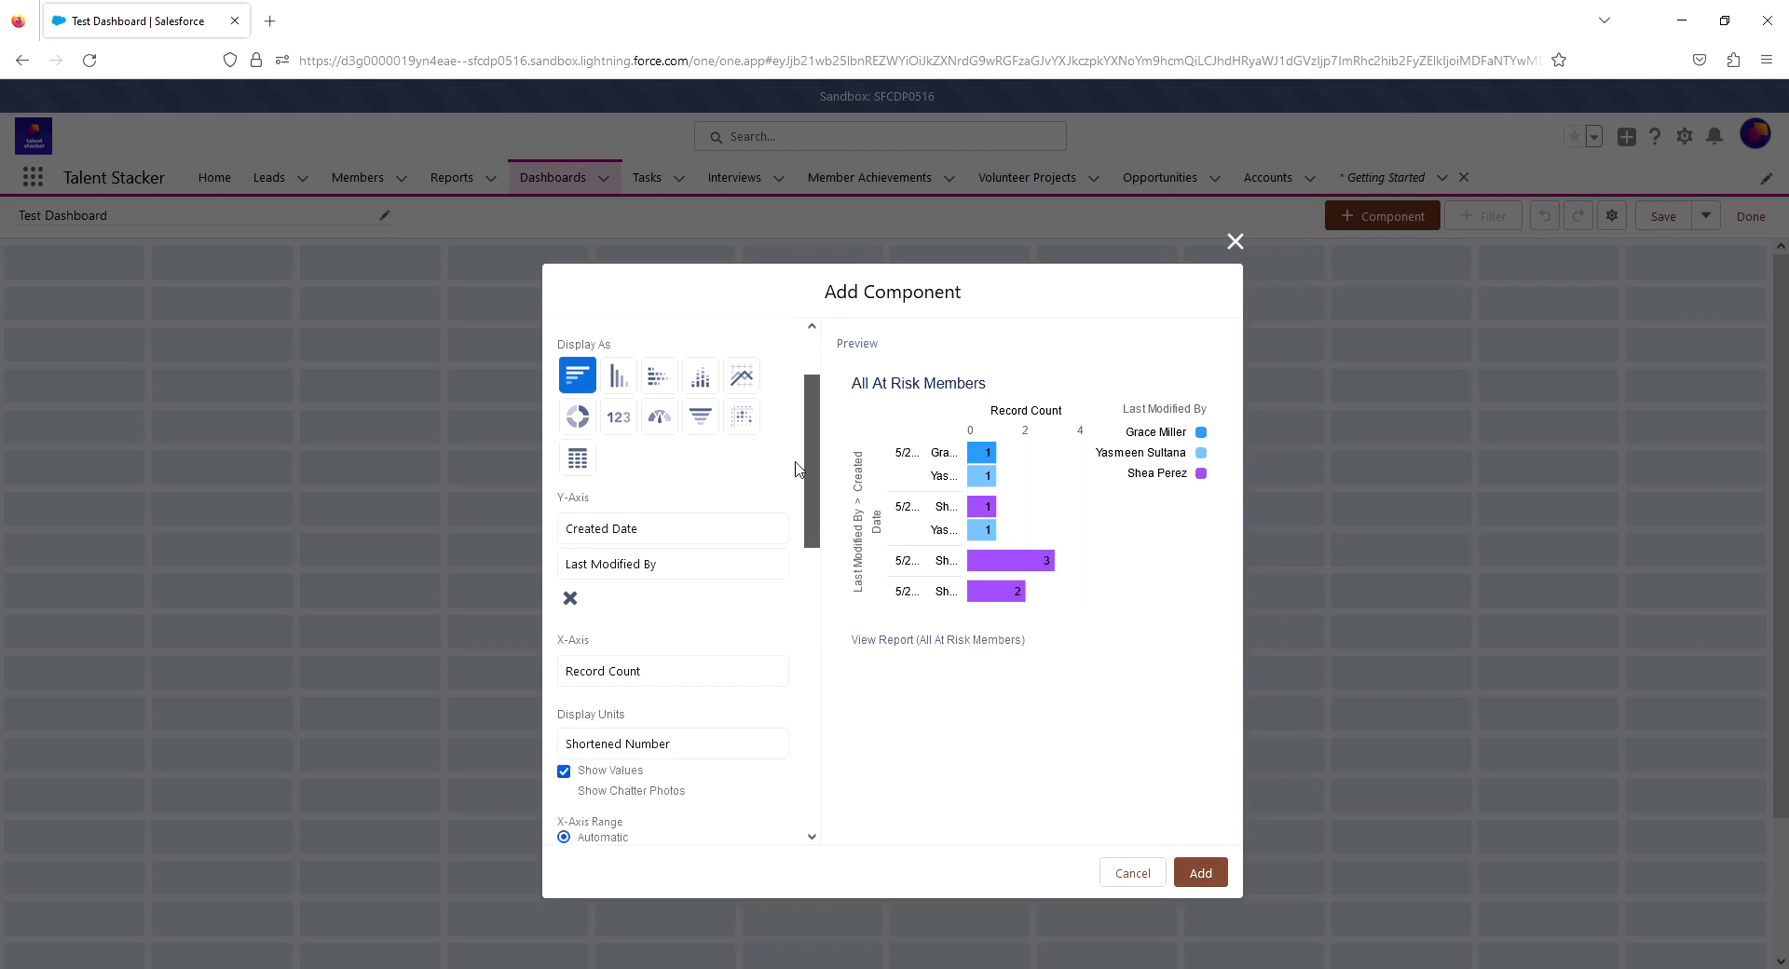
pyautogui.click(616, 382)
pyautogui.click(660, 377)
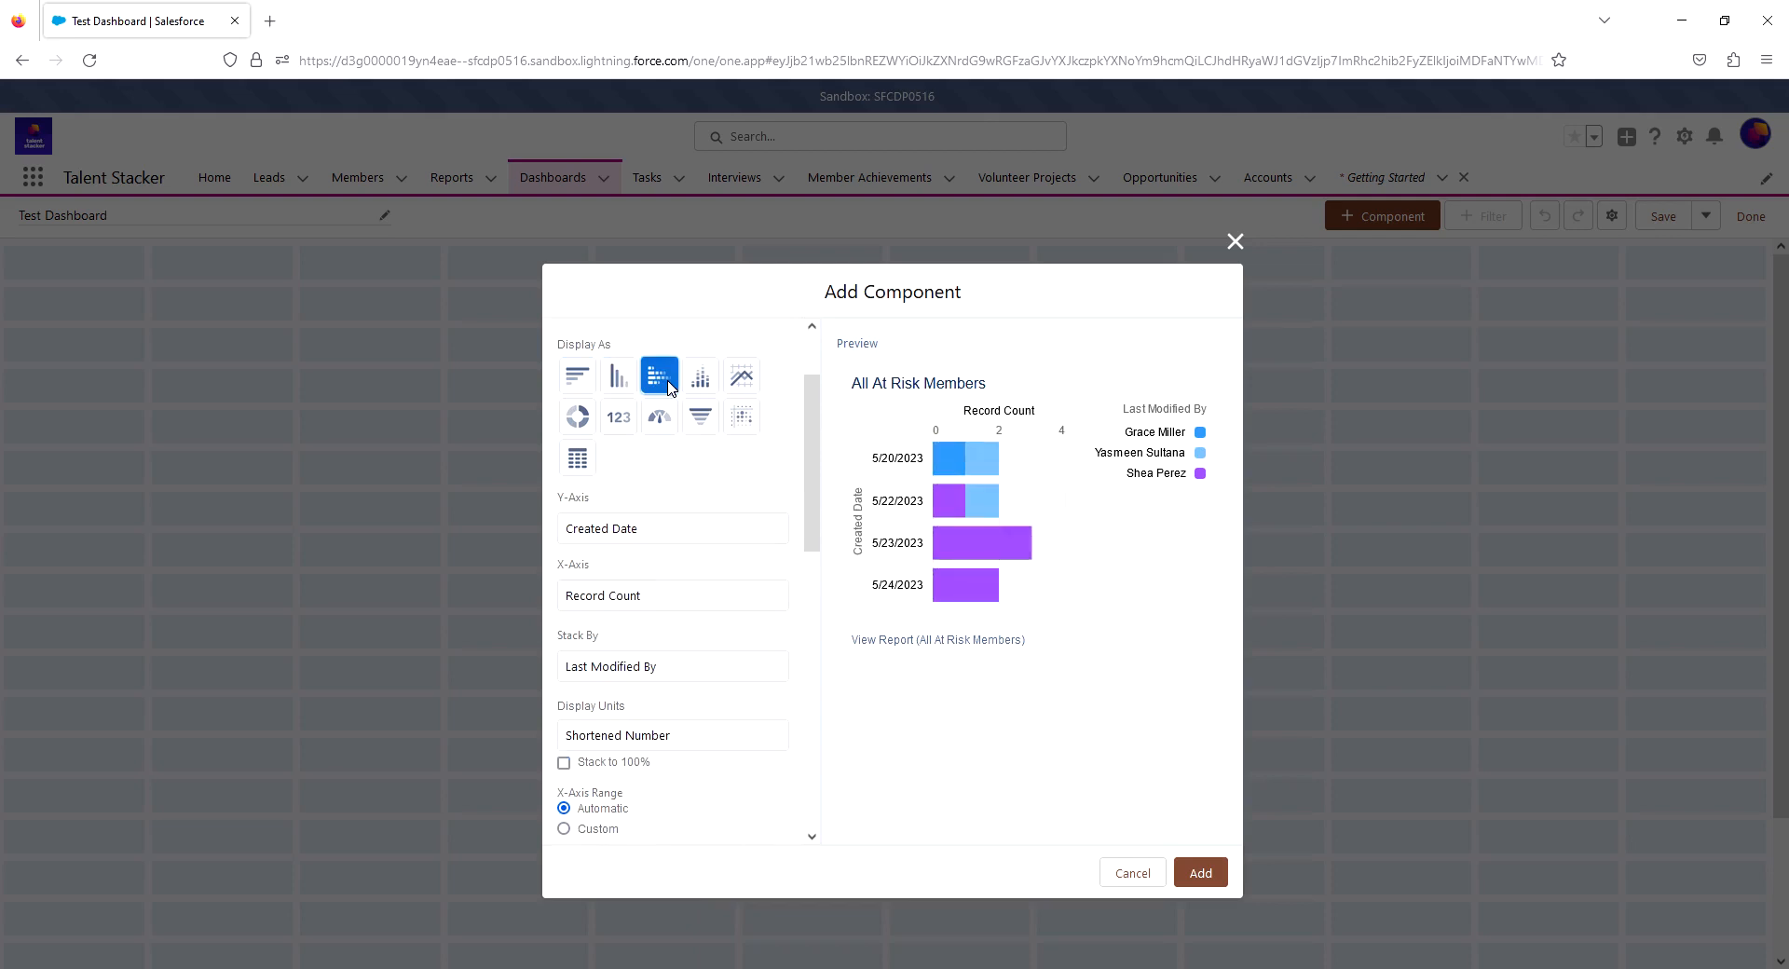
pyautogui.click(706, 383)
pyautogui.click(742, 378)
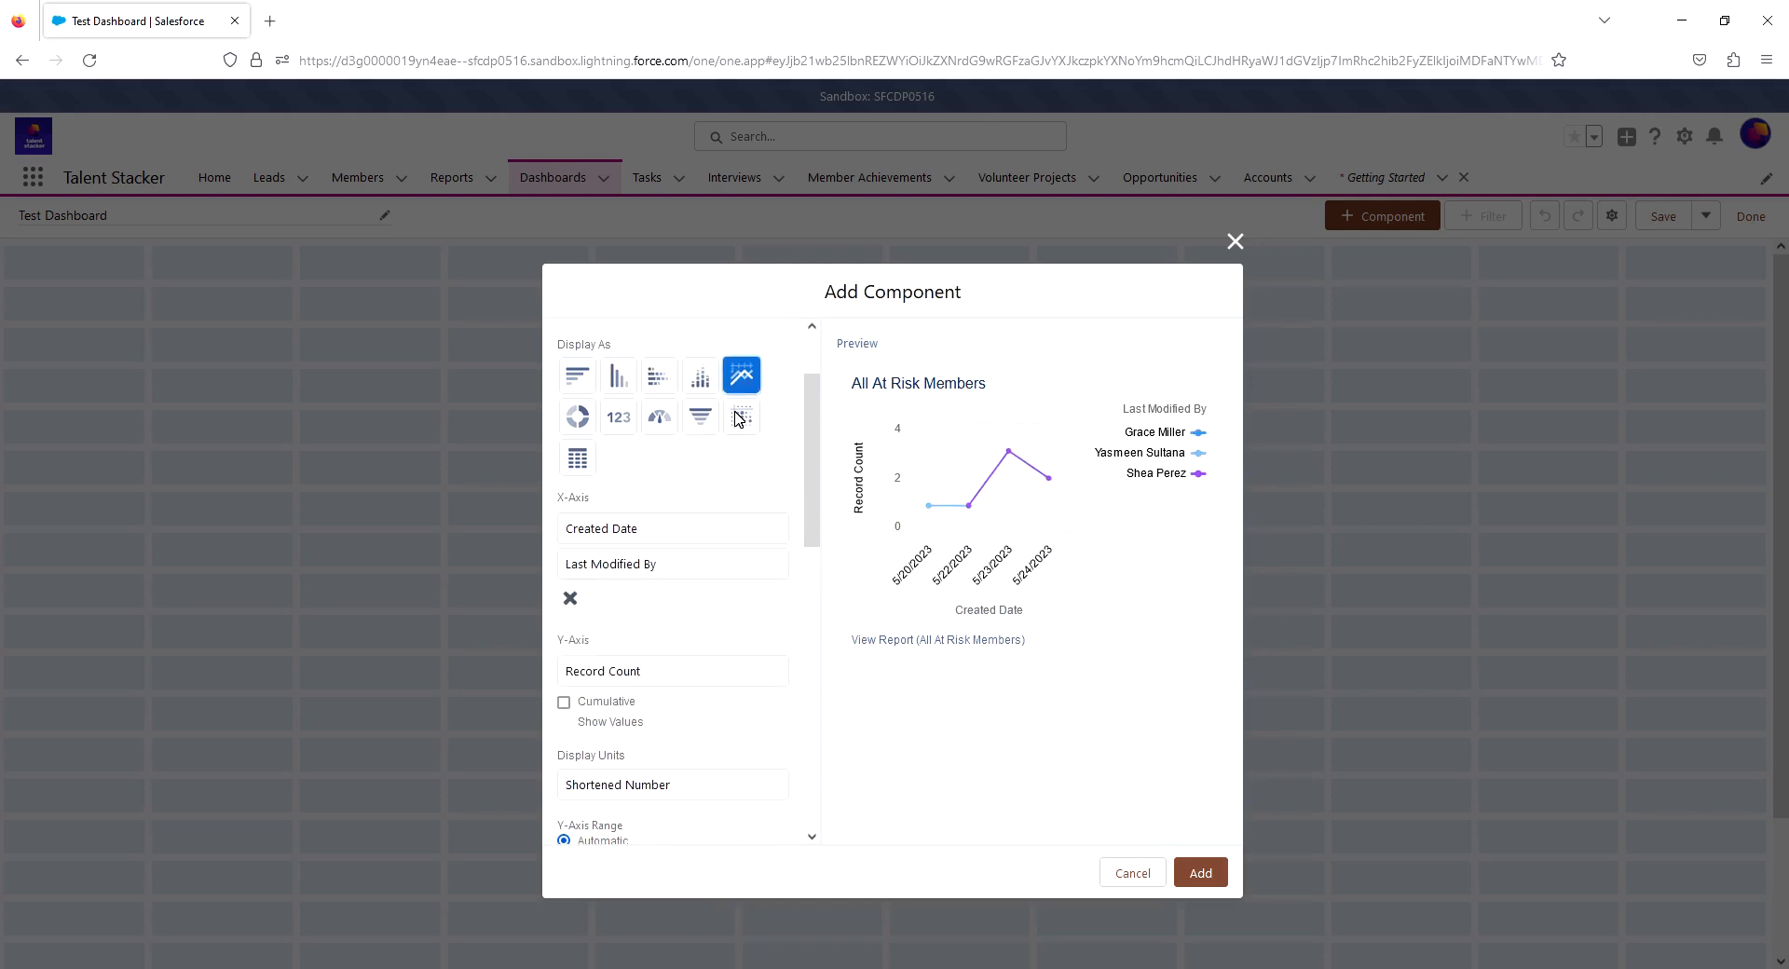
pyautogui.click(739, 419)
pyautogui.click(706, 419)
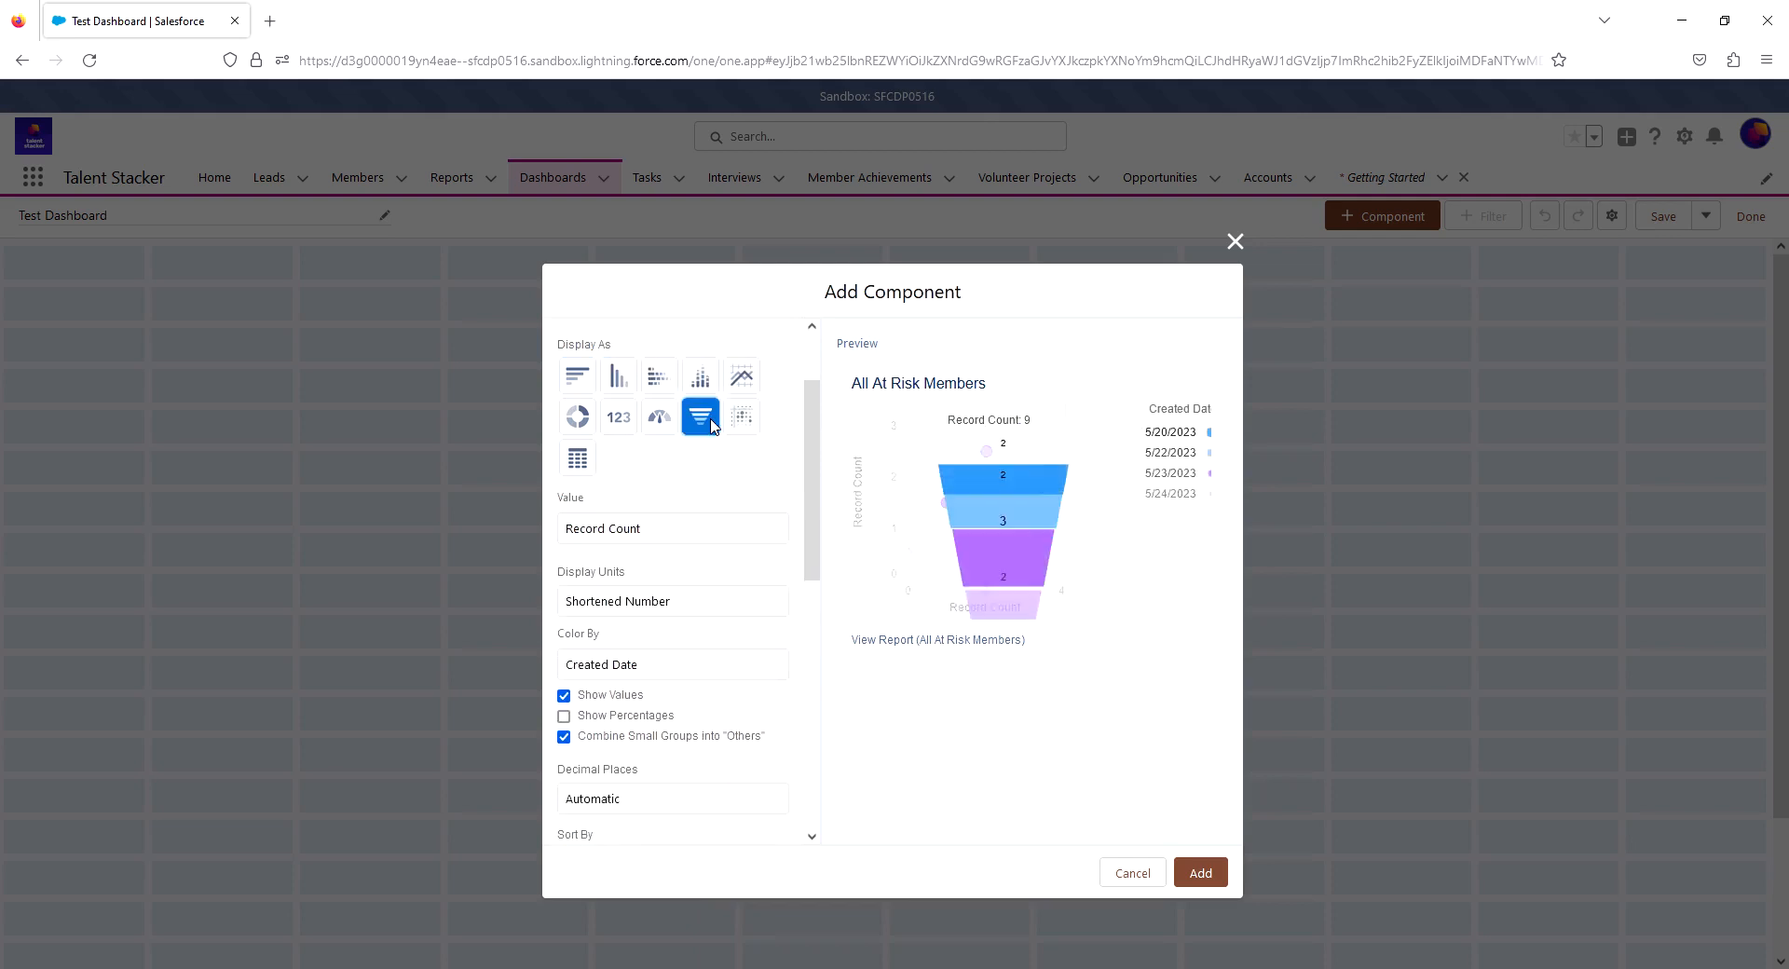
pyautogui.click(658, 419)
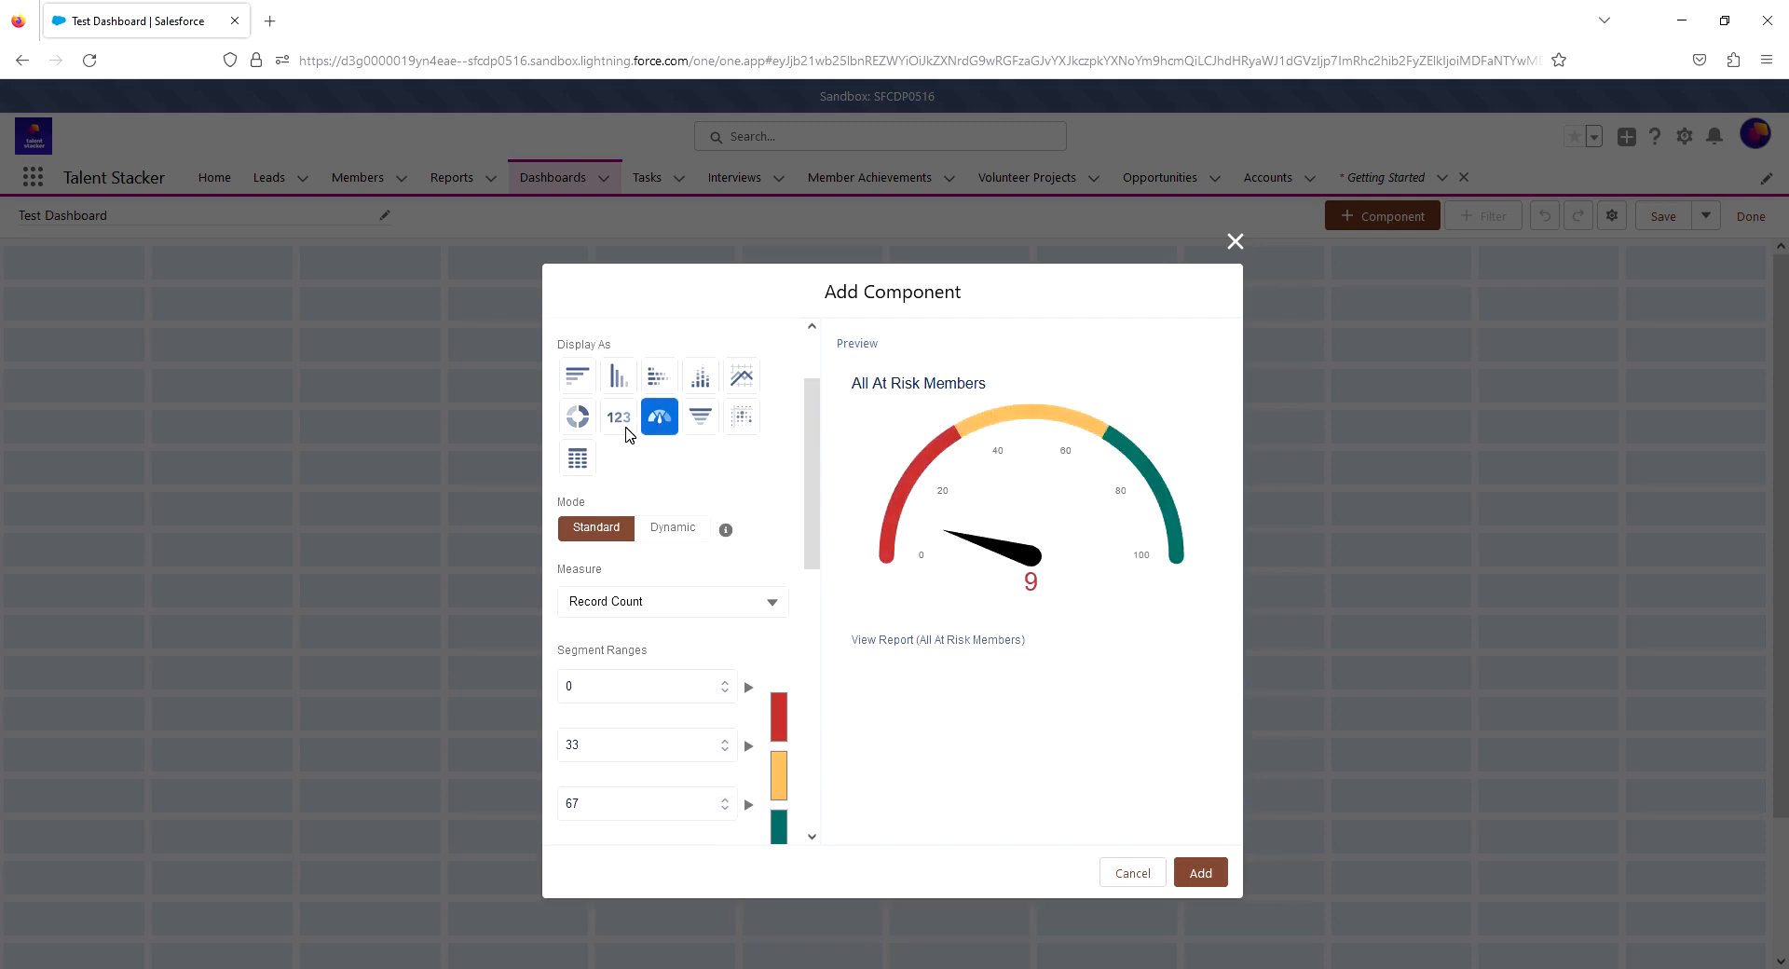
pyautogui.click(624, 427)
pyautogui.click(587, 462)
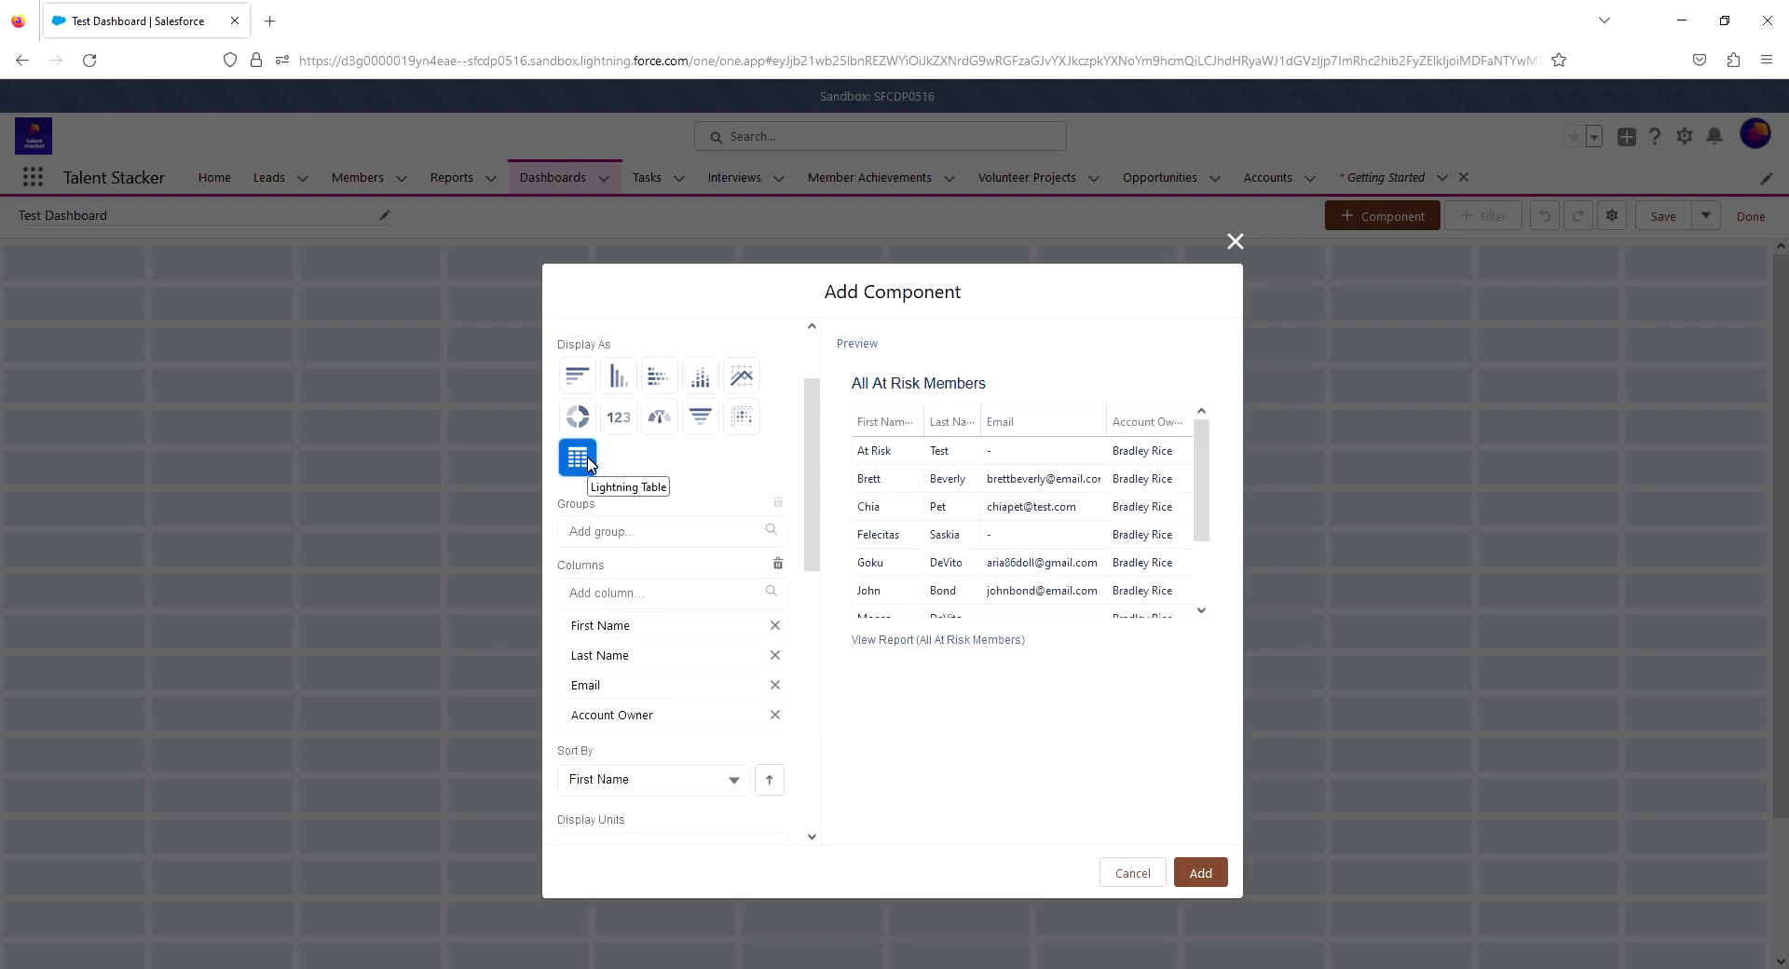
# - Display the All At Risk Members component as a stacked vertical bar chart and look through its settings
pyautogui.scroll(2, 667, 498)
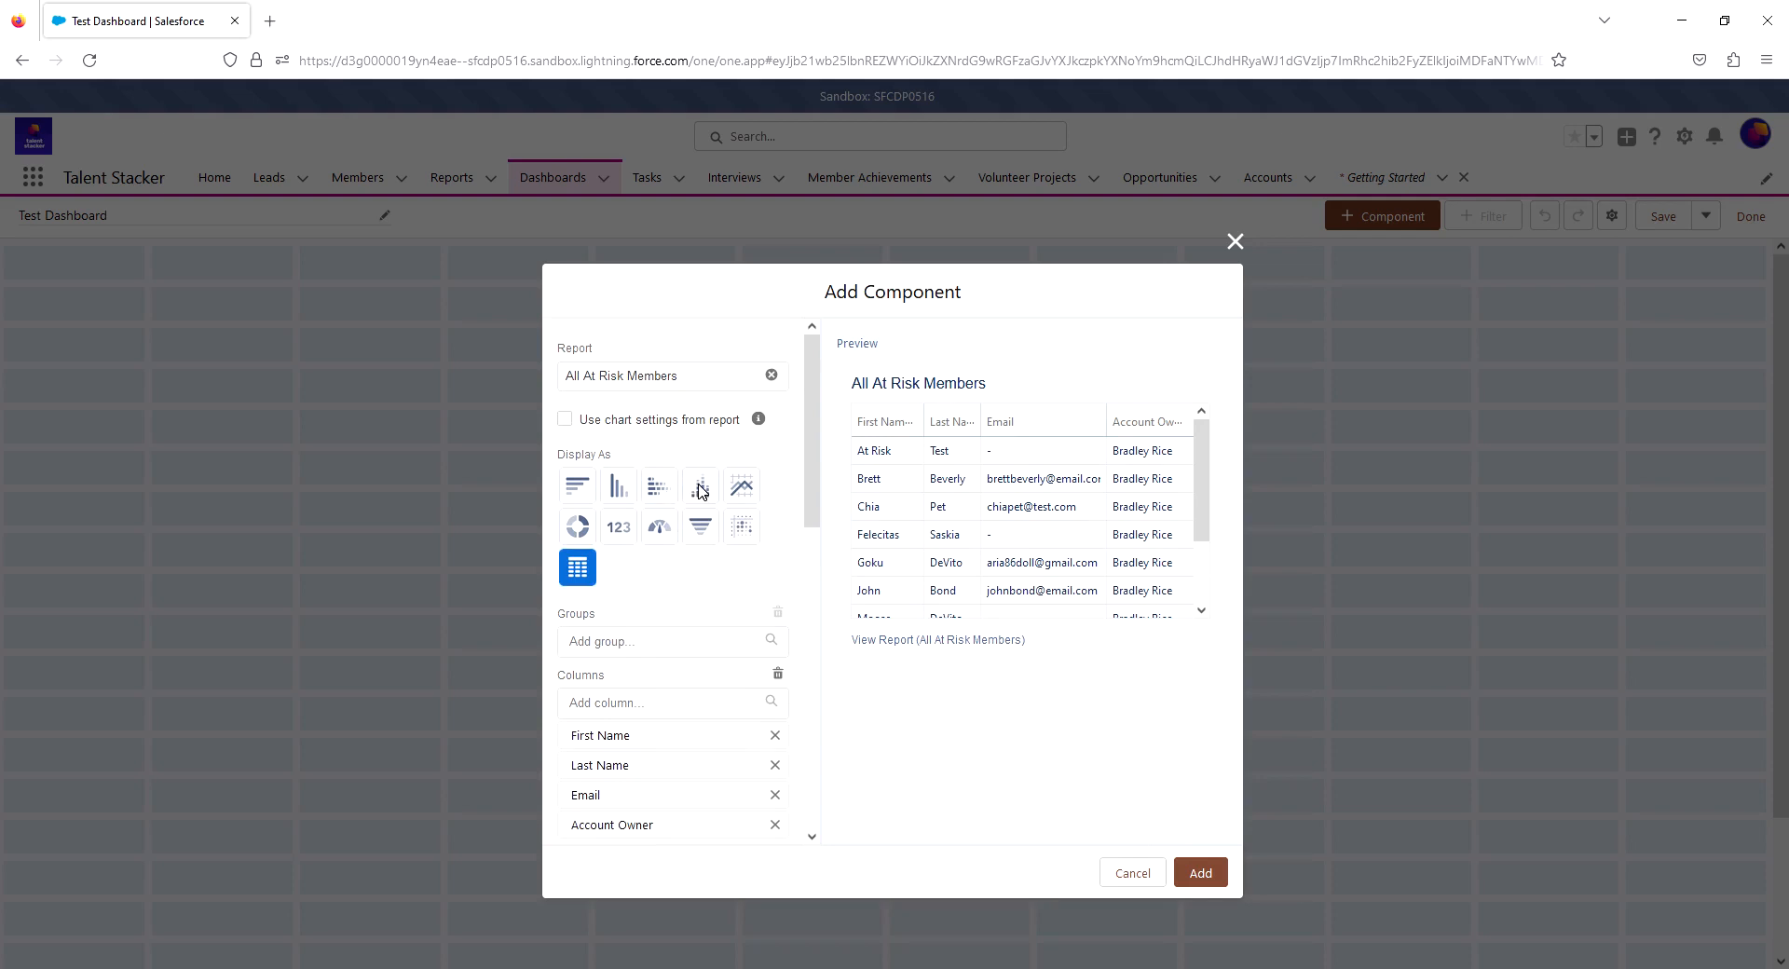
pyautogui.click(701, 489)
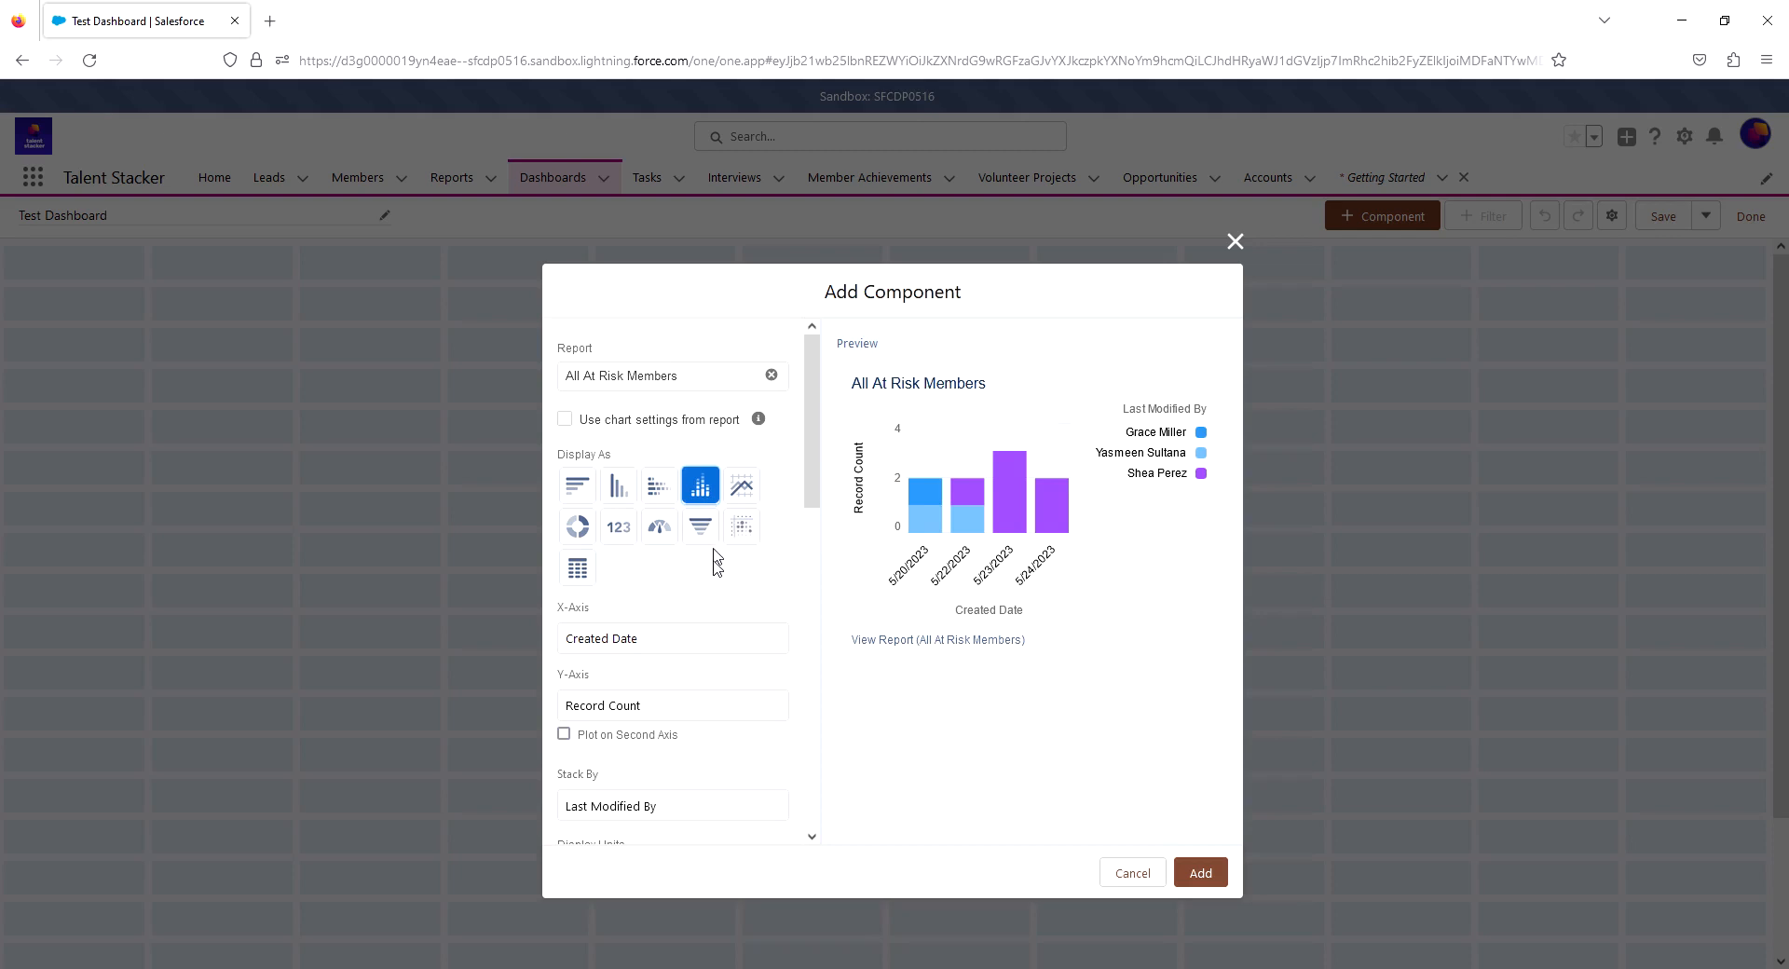
pyautogui.scroll(-2, 718, 573)
pyautogui.scroll(2, 729, 536)
pyautogui.scroll(-1, 676, 576)
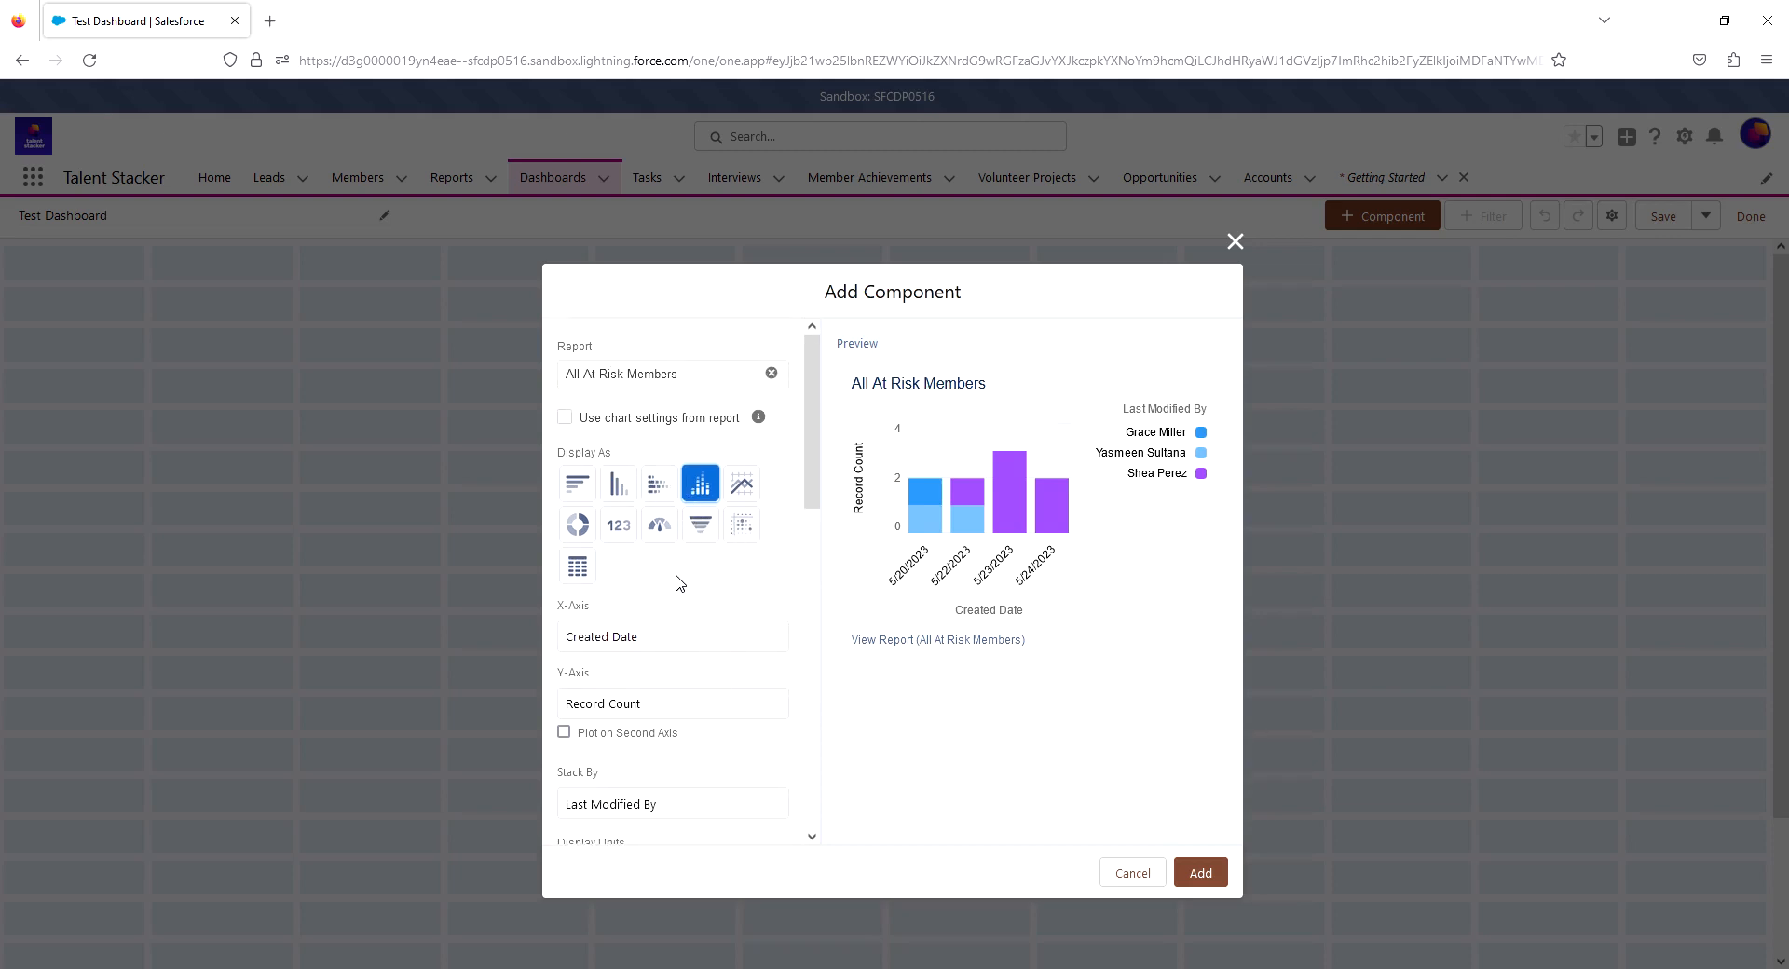
pyautogui.scroll(-2, 676, 576)
pyautogui.scroll(2, 718, 592)
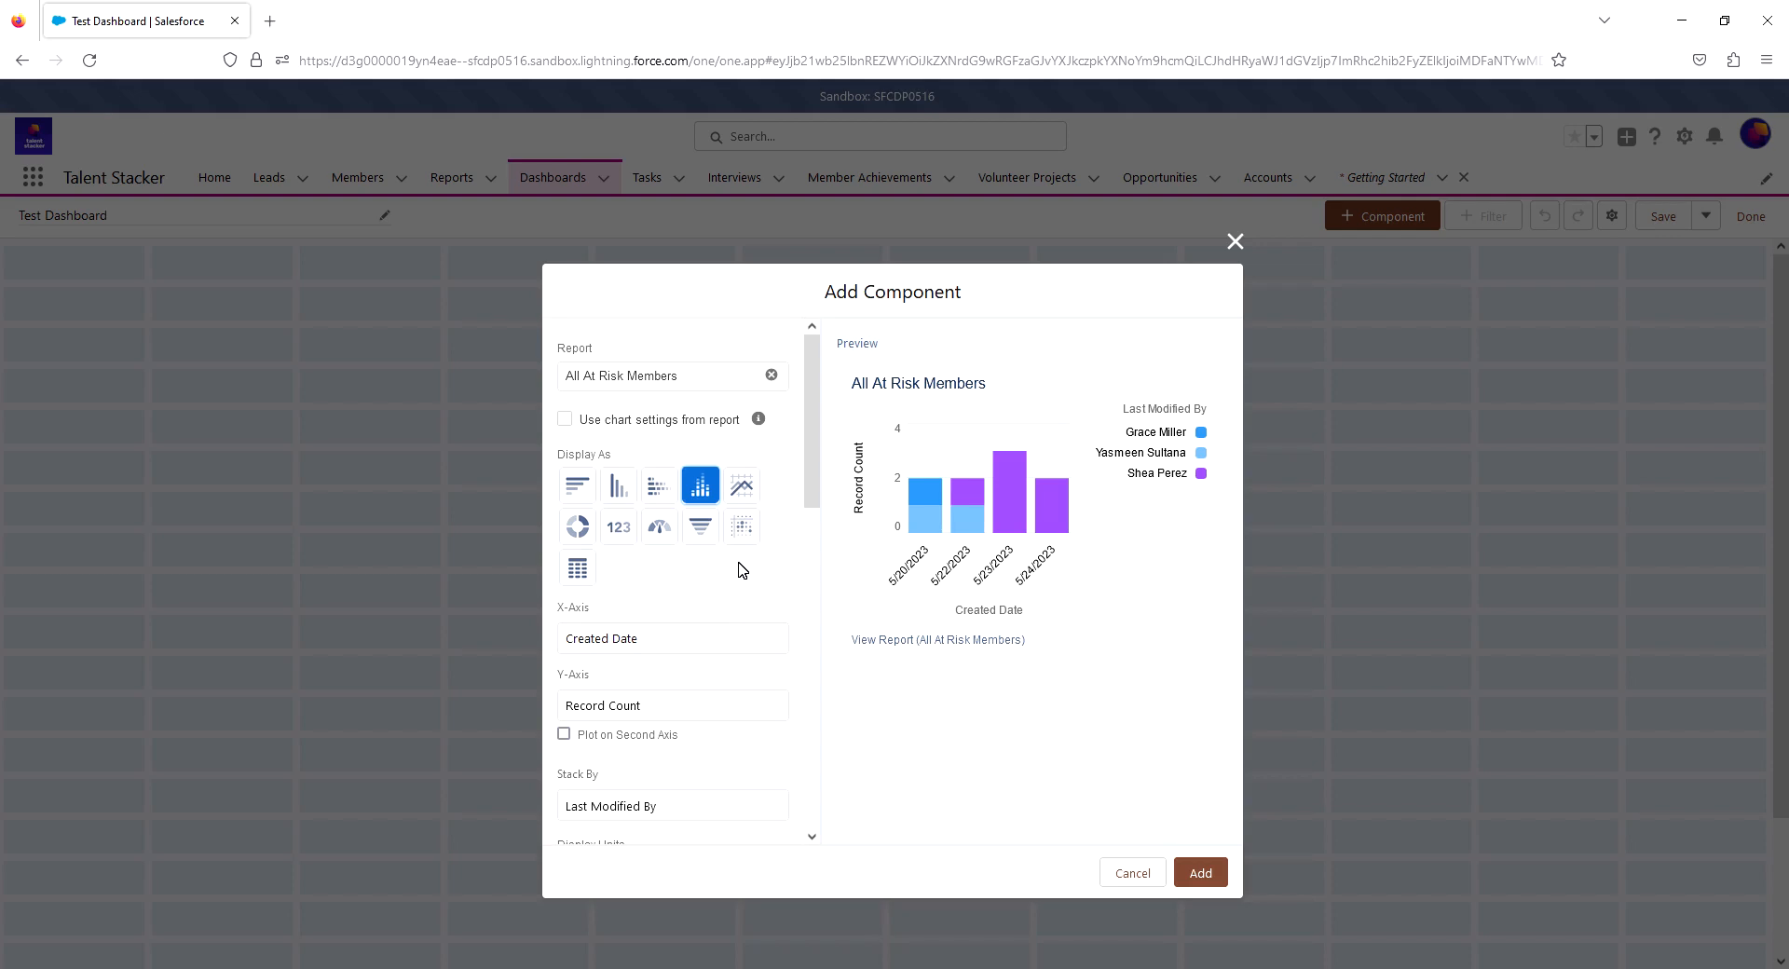
# - Try Last Modified By as the chart's X-axis, inspect the preview bars, and restore Created Date
pyautogui.scroll(-2, 746, 587)
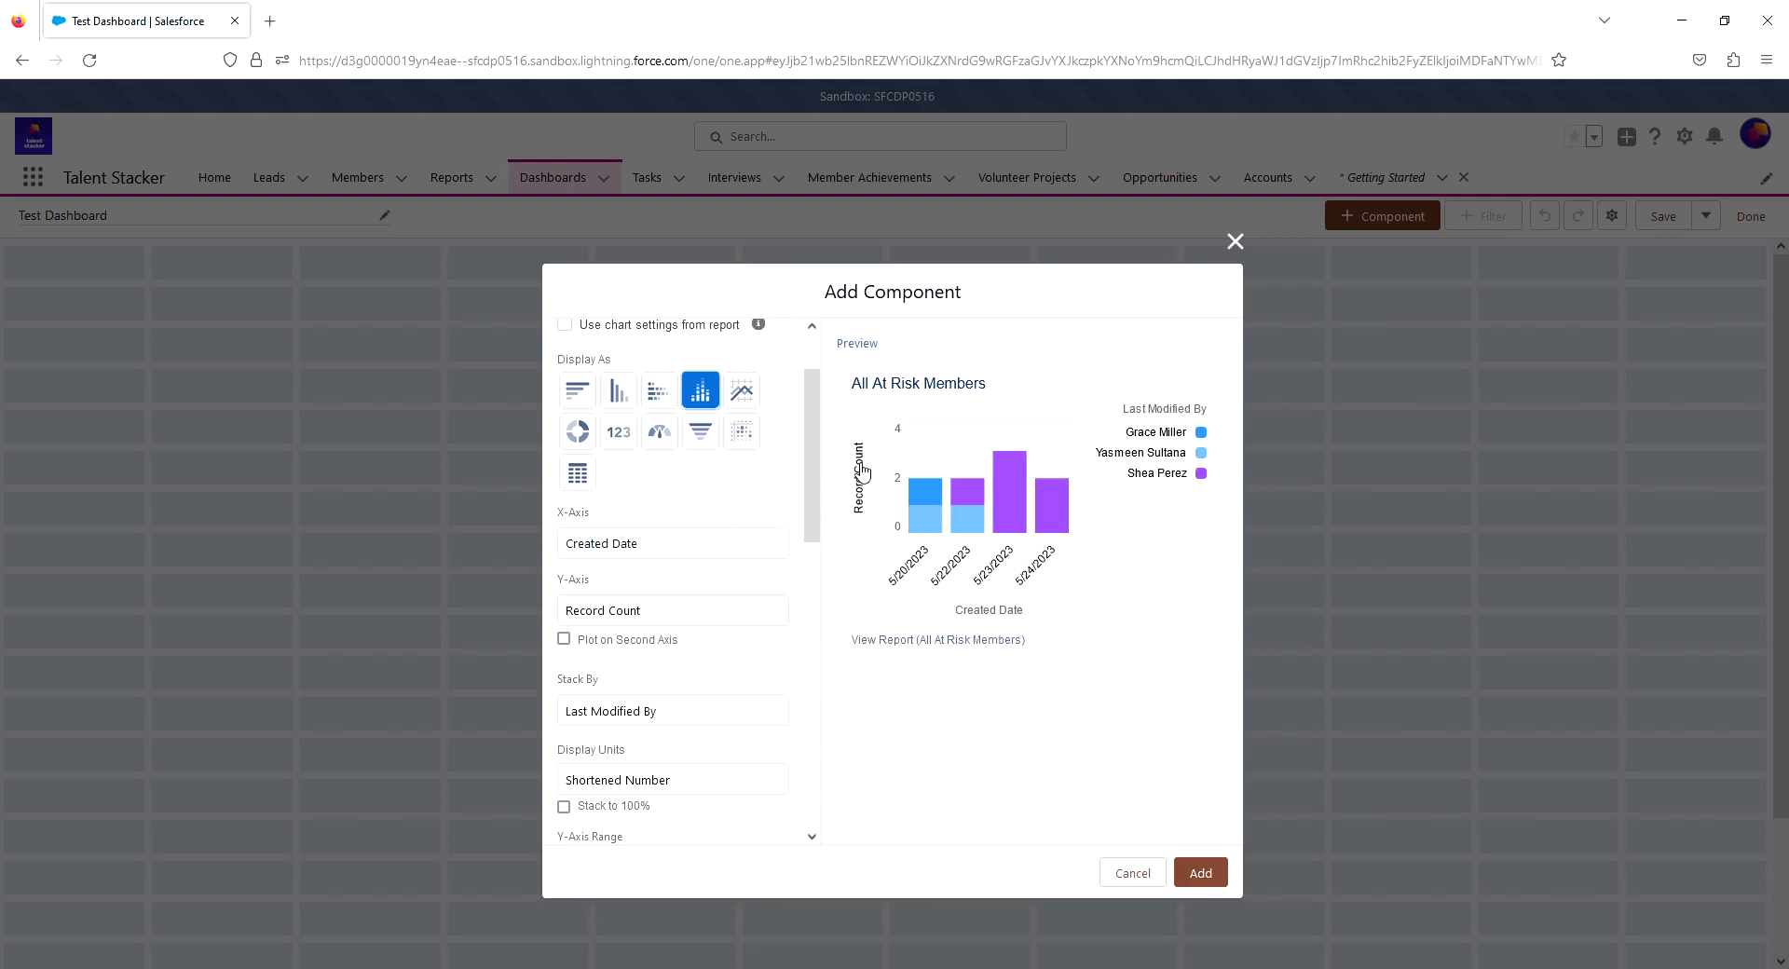
pyautogui.scroll(-1, 689, 477)
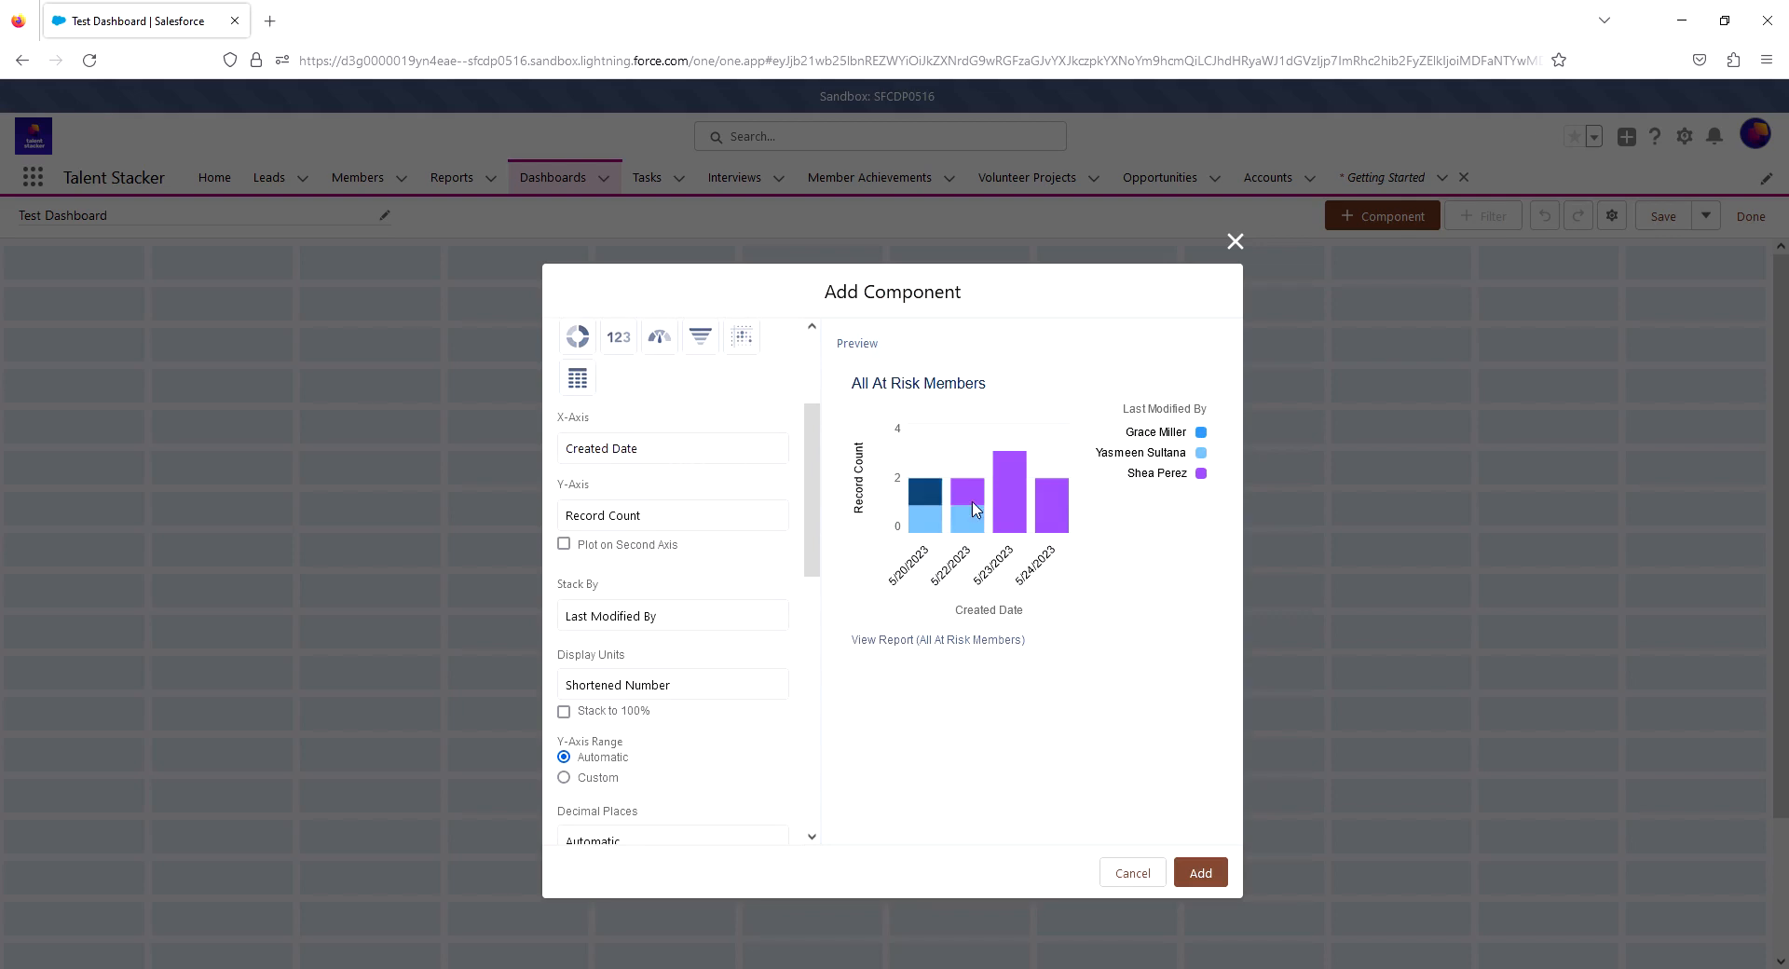
pyautogui.click(693, 454)
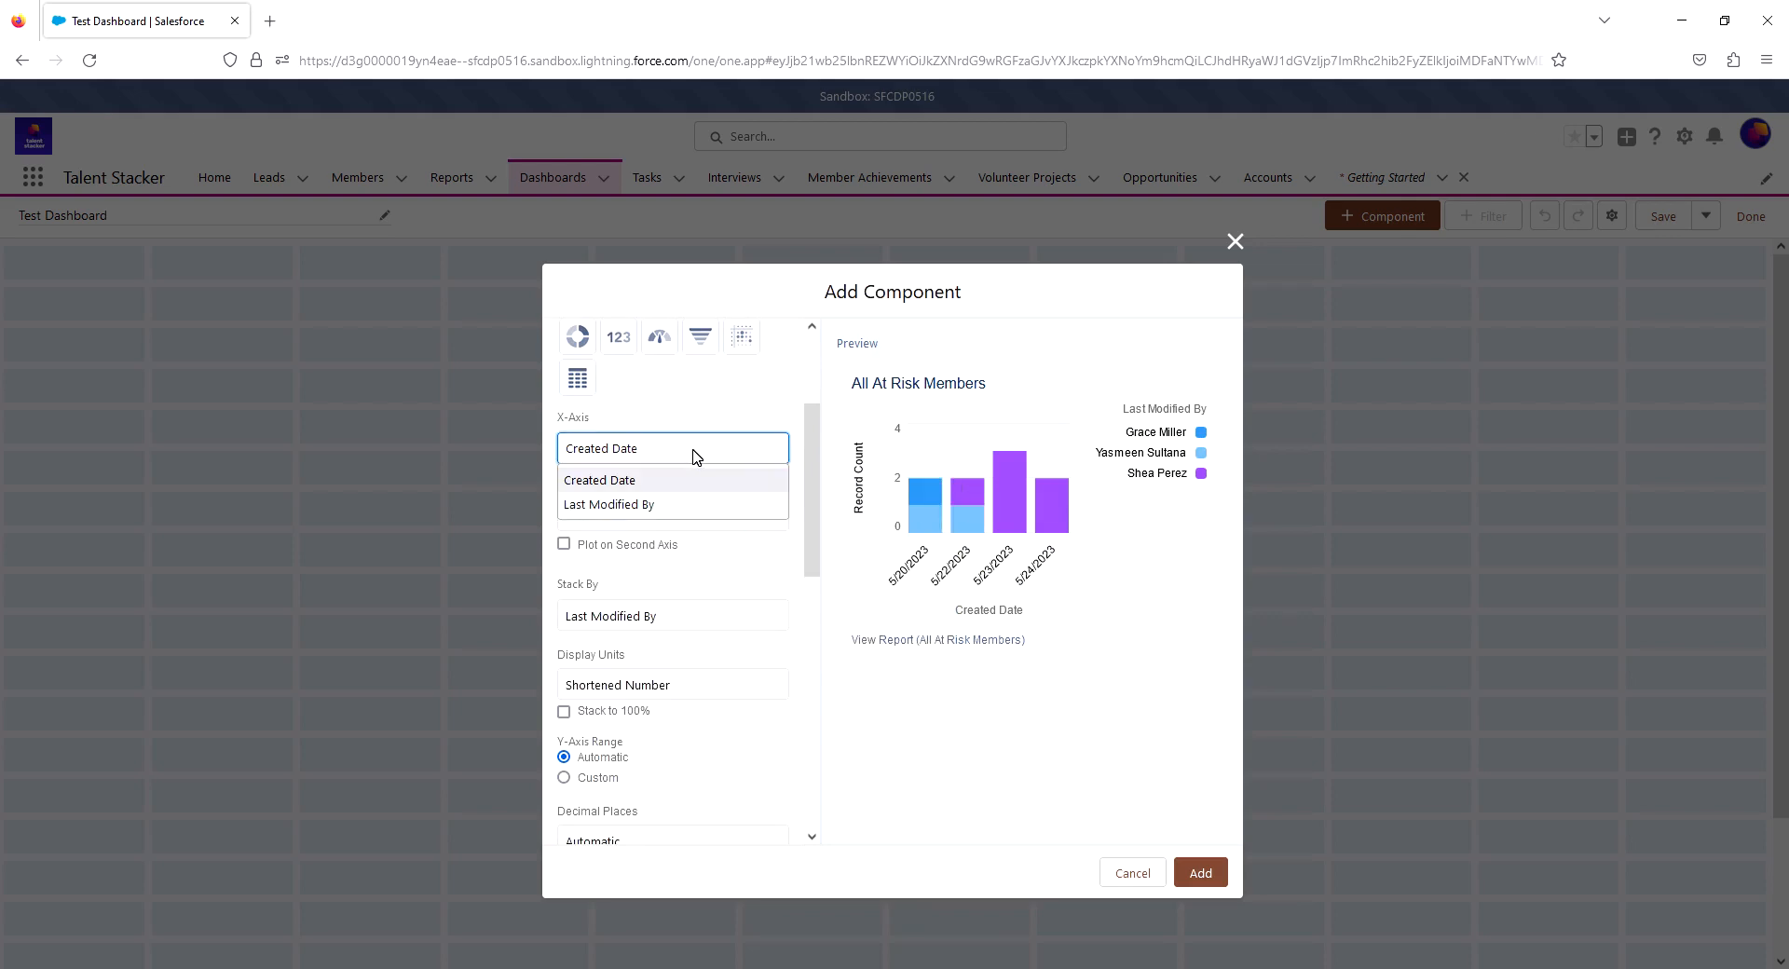
pyautogui.click(632, 504)
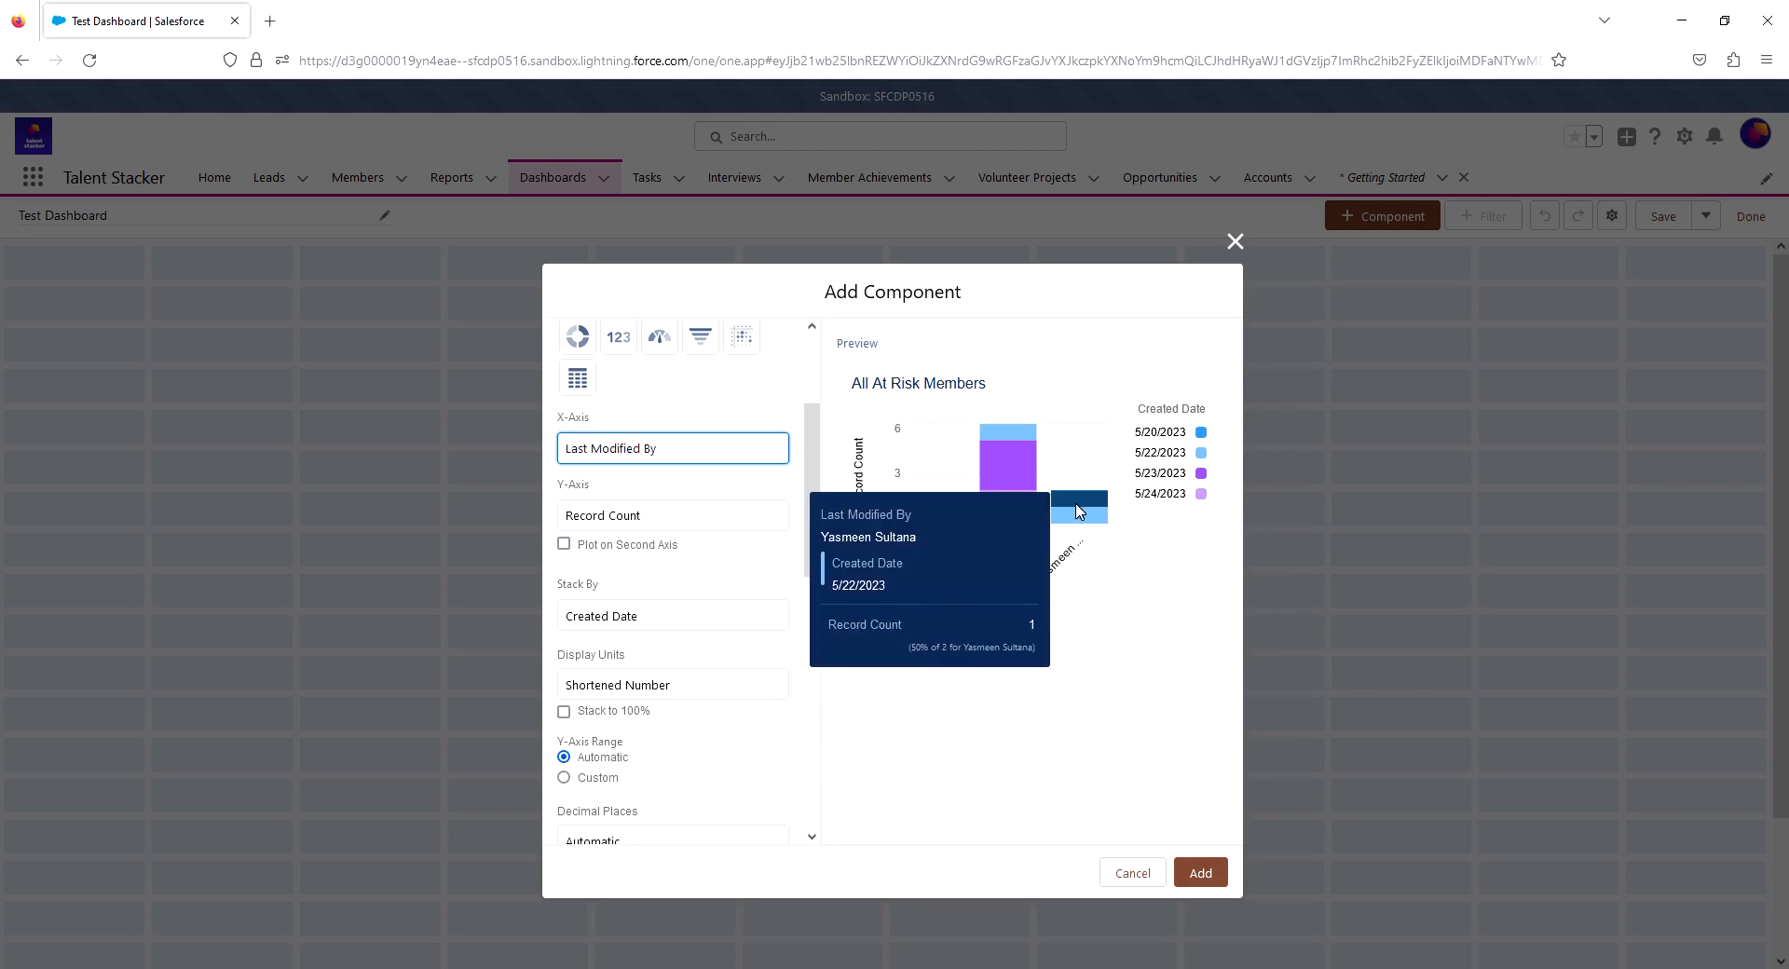
pyautogui.moveTo(1021, 515)
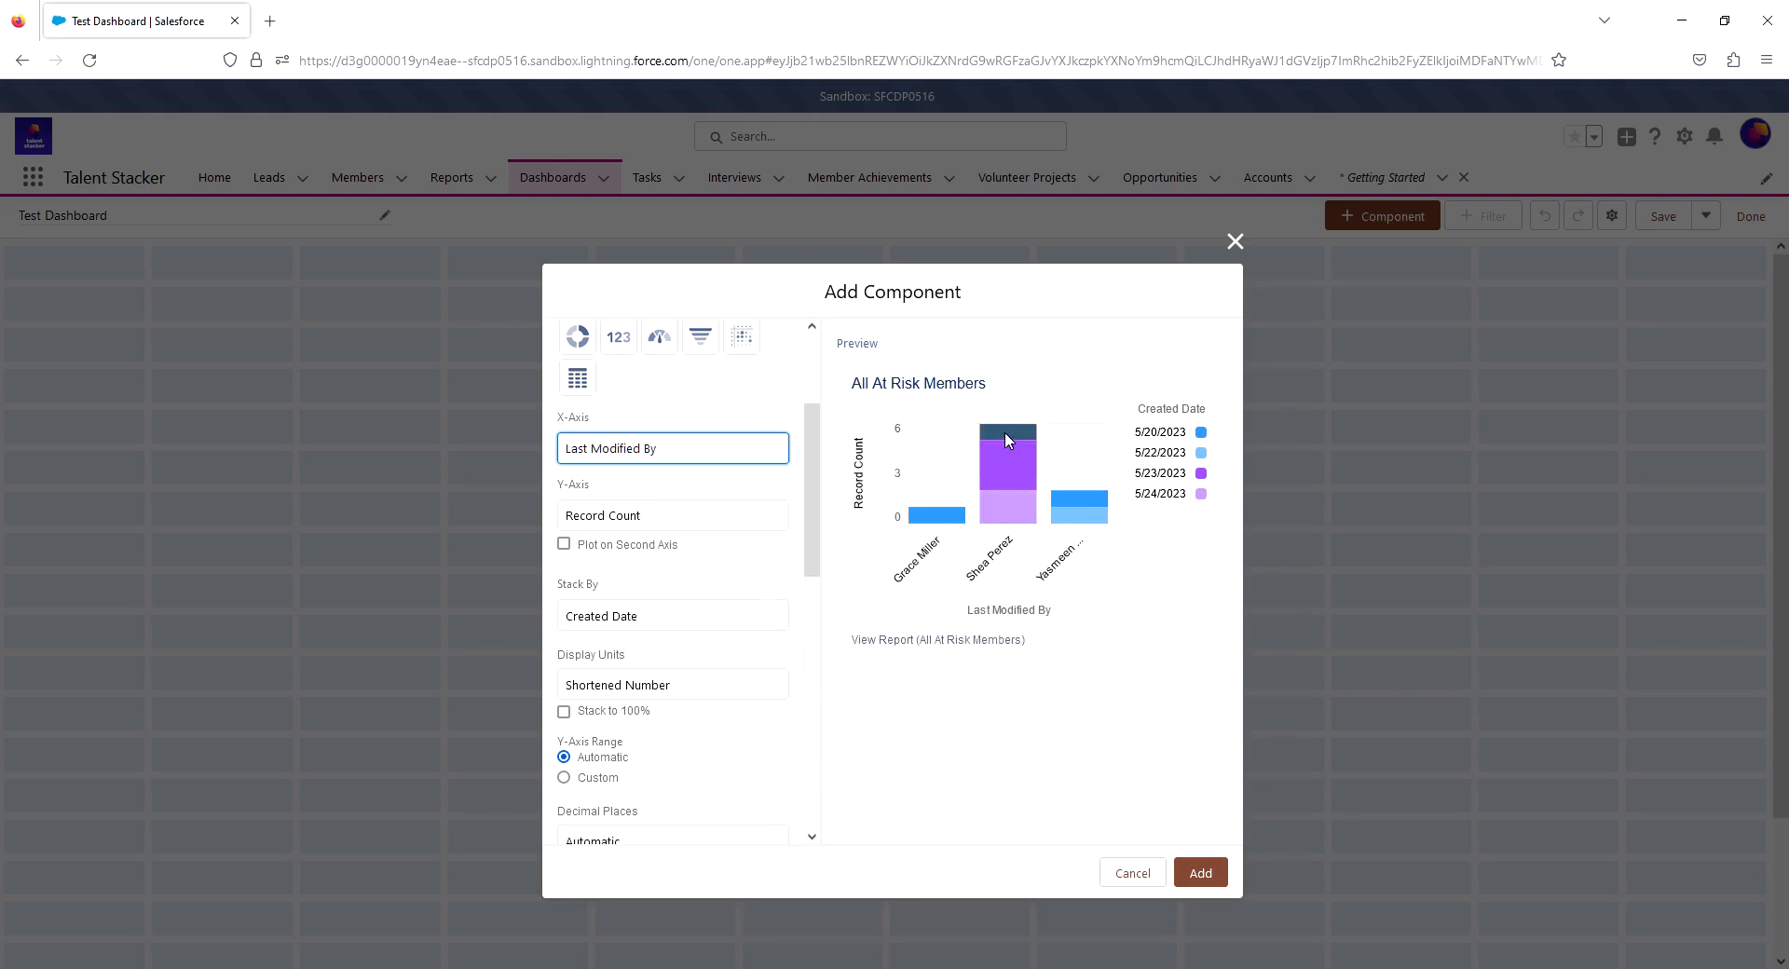
pyautogui.moveTo(1006, 434)
pyautogui.click(690, 451)
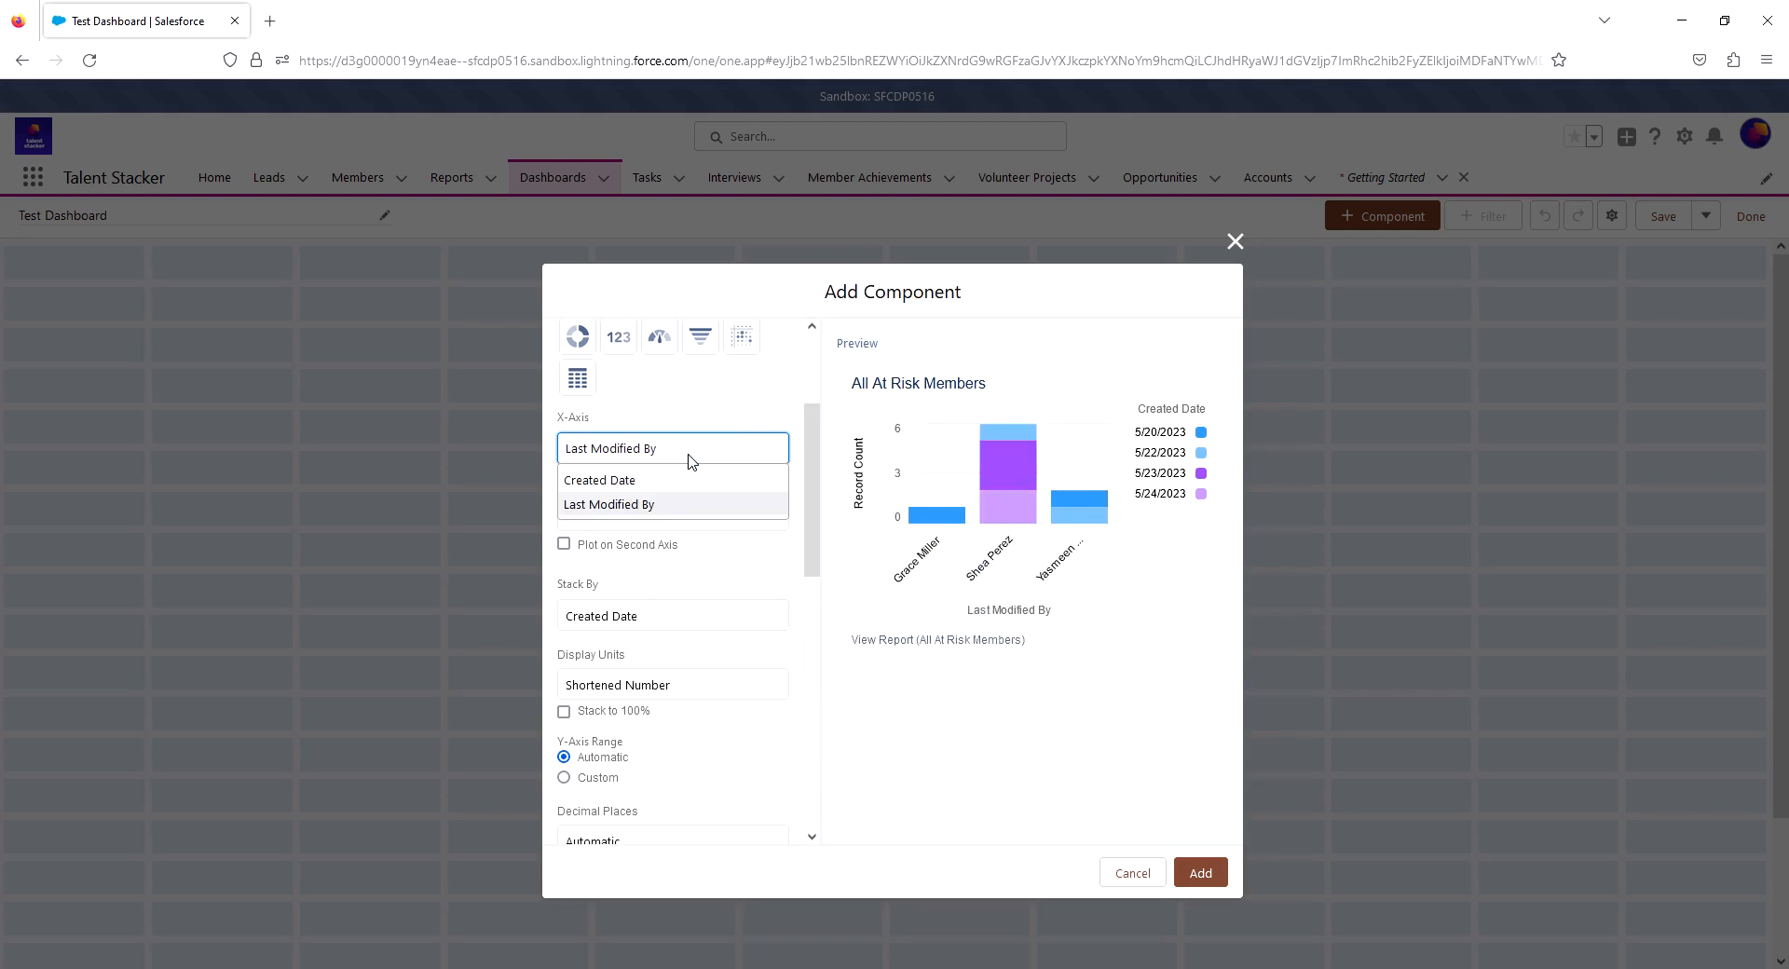
pyautogui.click(667, 482)
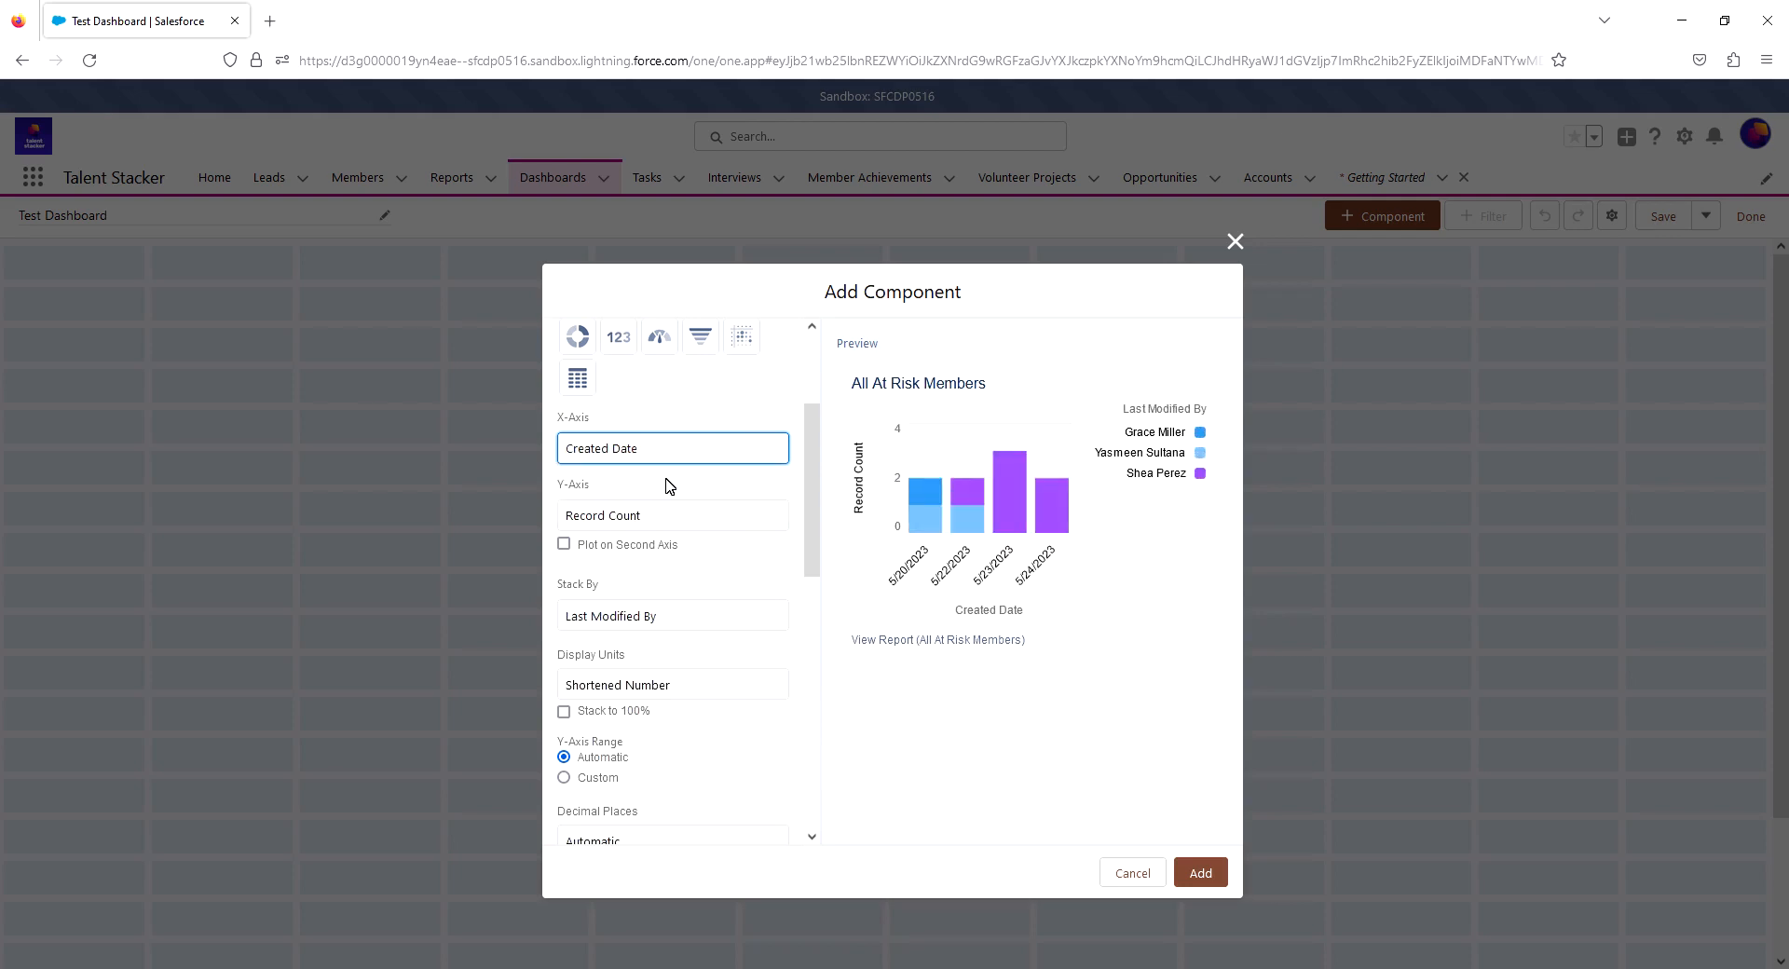
# - Check the Y-axis options, and try stacking the chart by Created Date before restoring Last Modified By
pyautogui.click(655, 519)
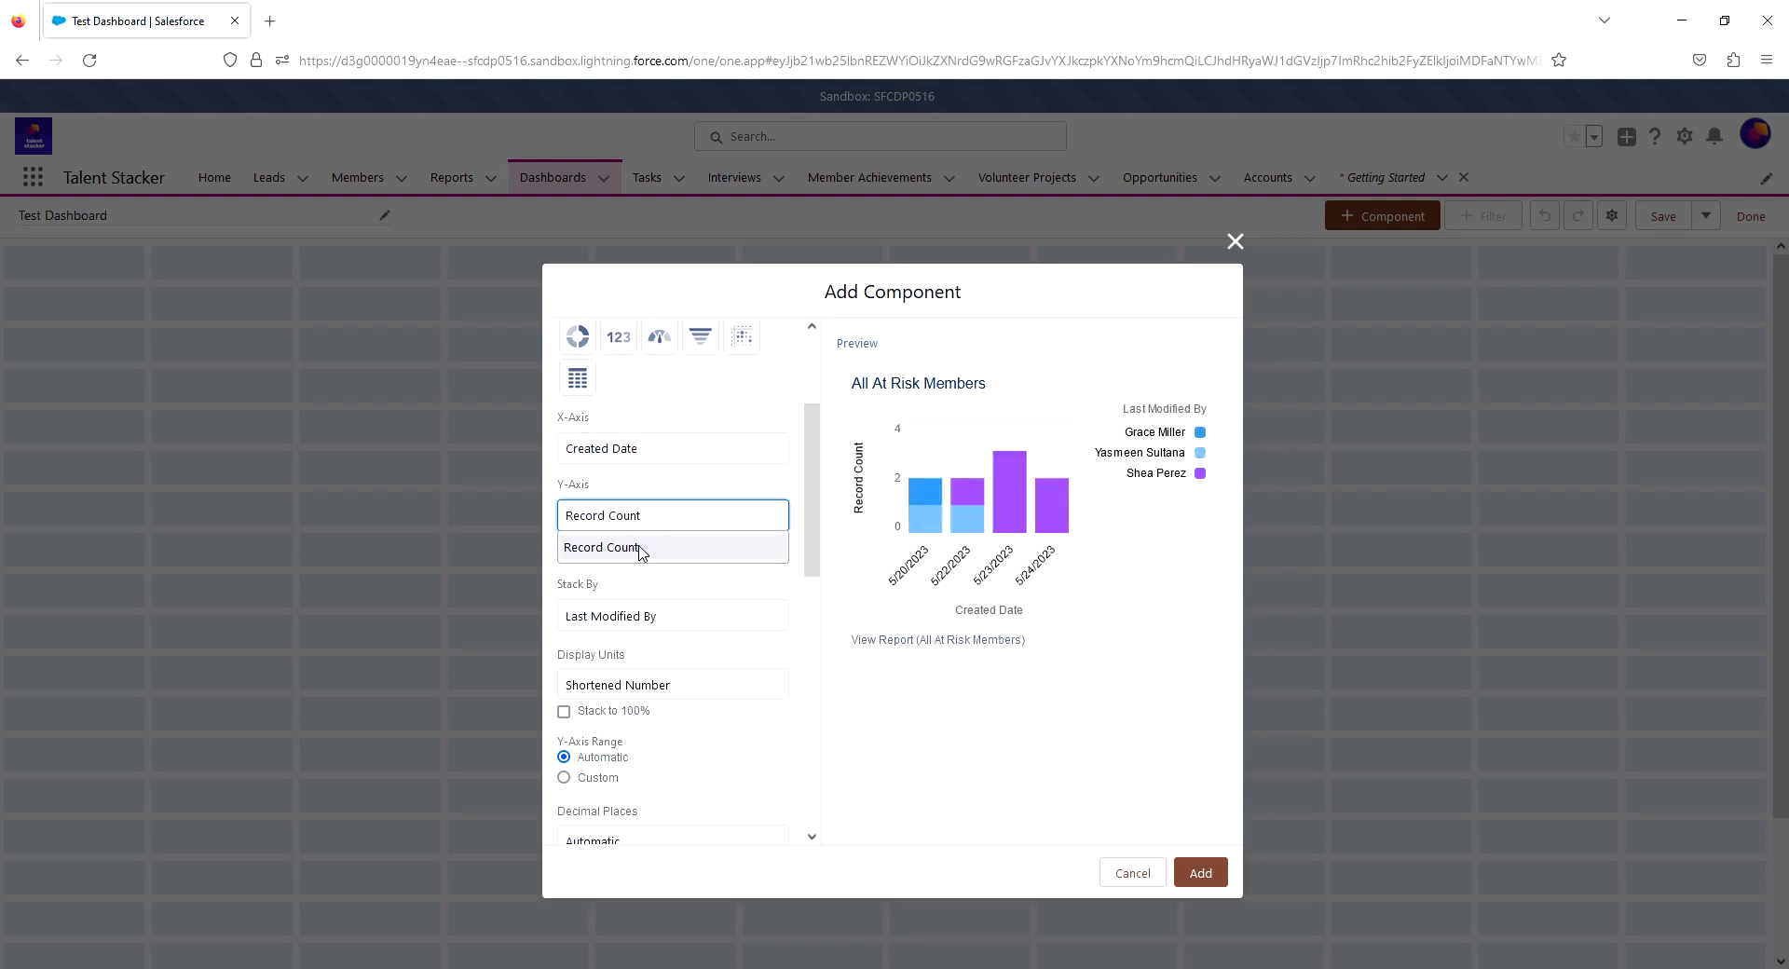
pyautogui.click(723, 483)
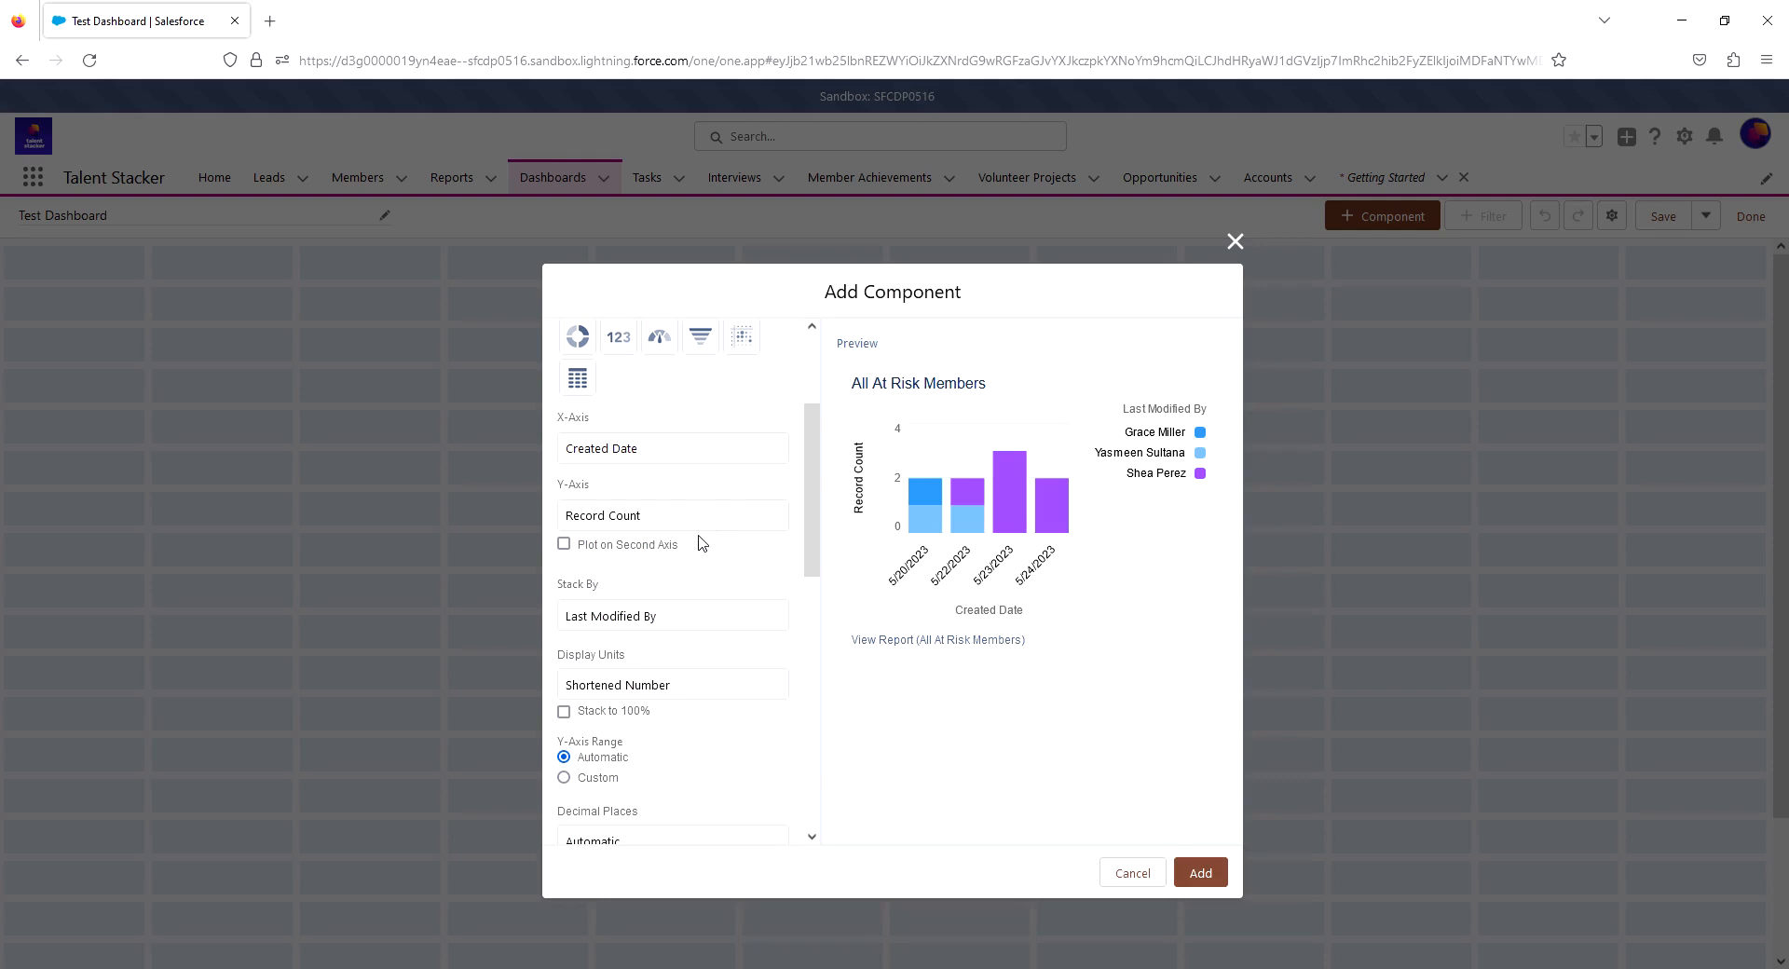
pyautogui.scroll(-2, 711, 558)
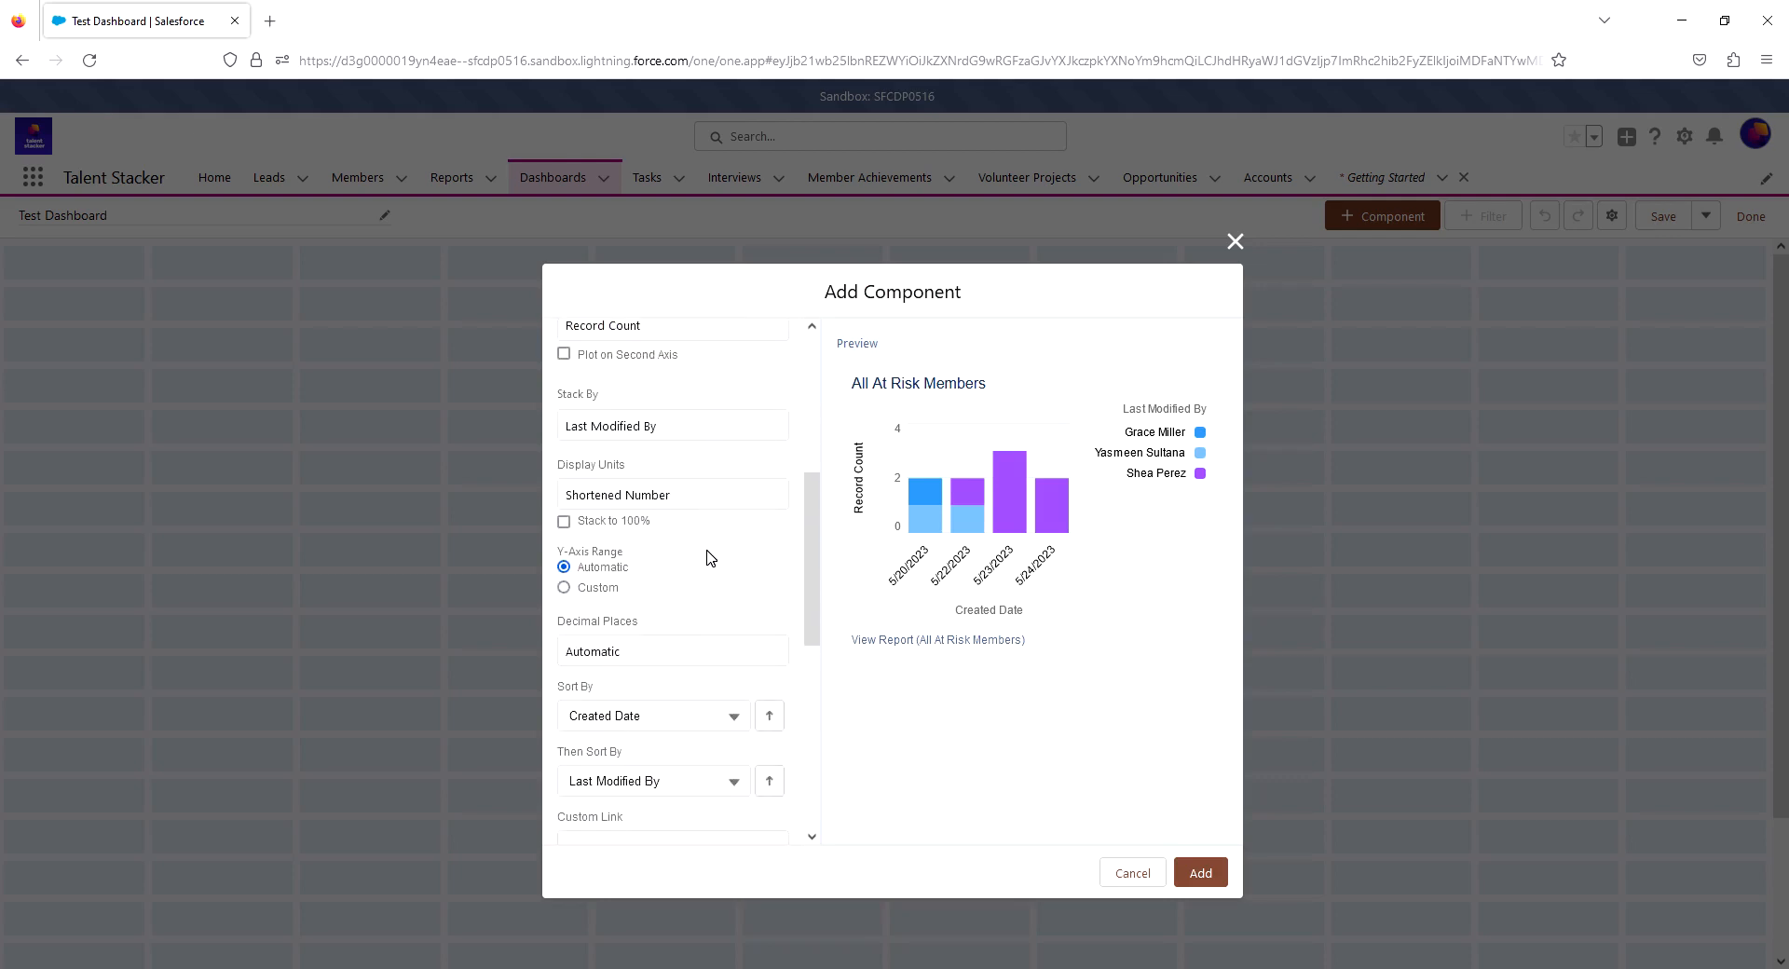
pyautogui.click(653, 432)
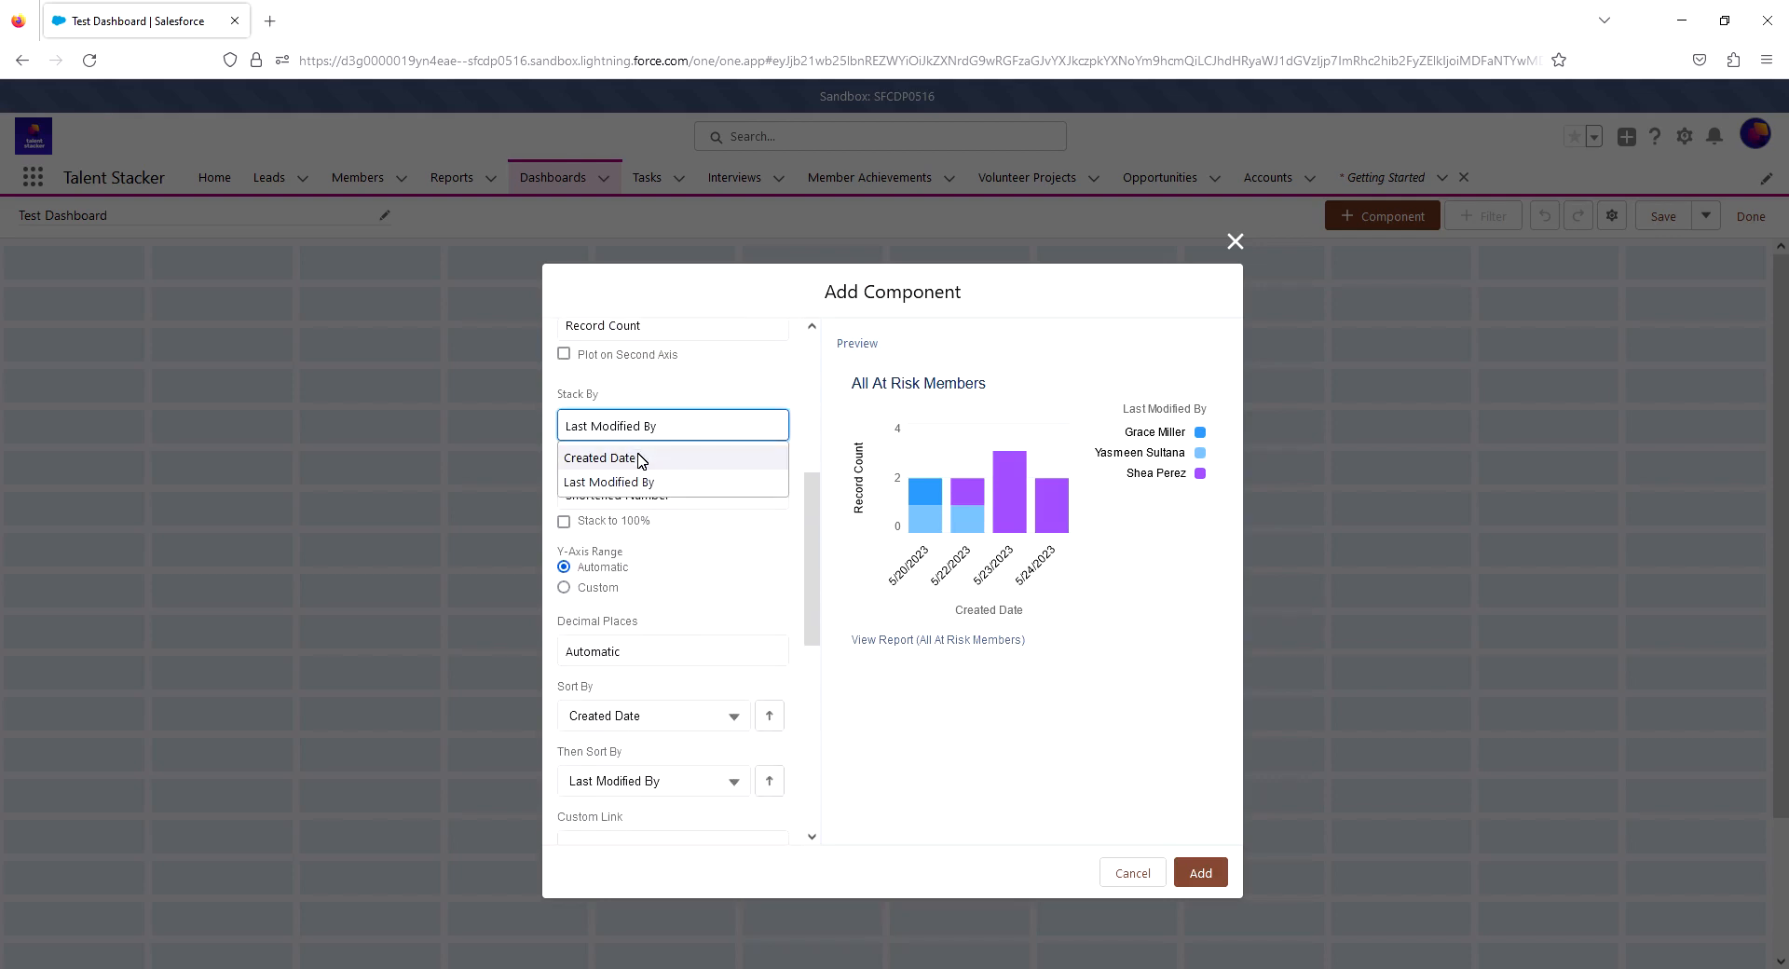
pyautogui.click(641, 460)
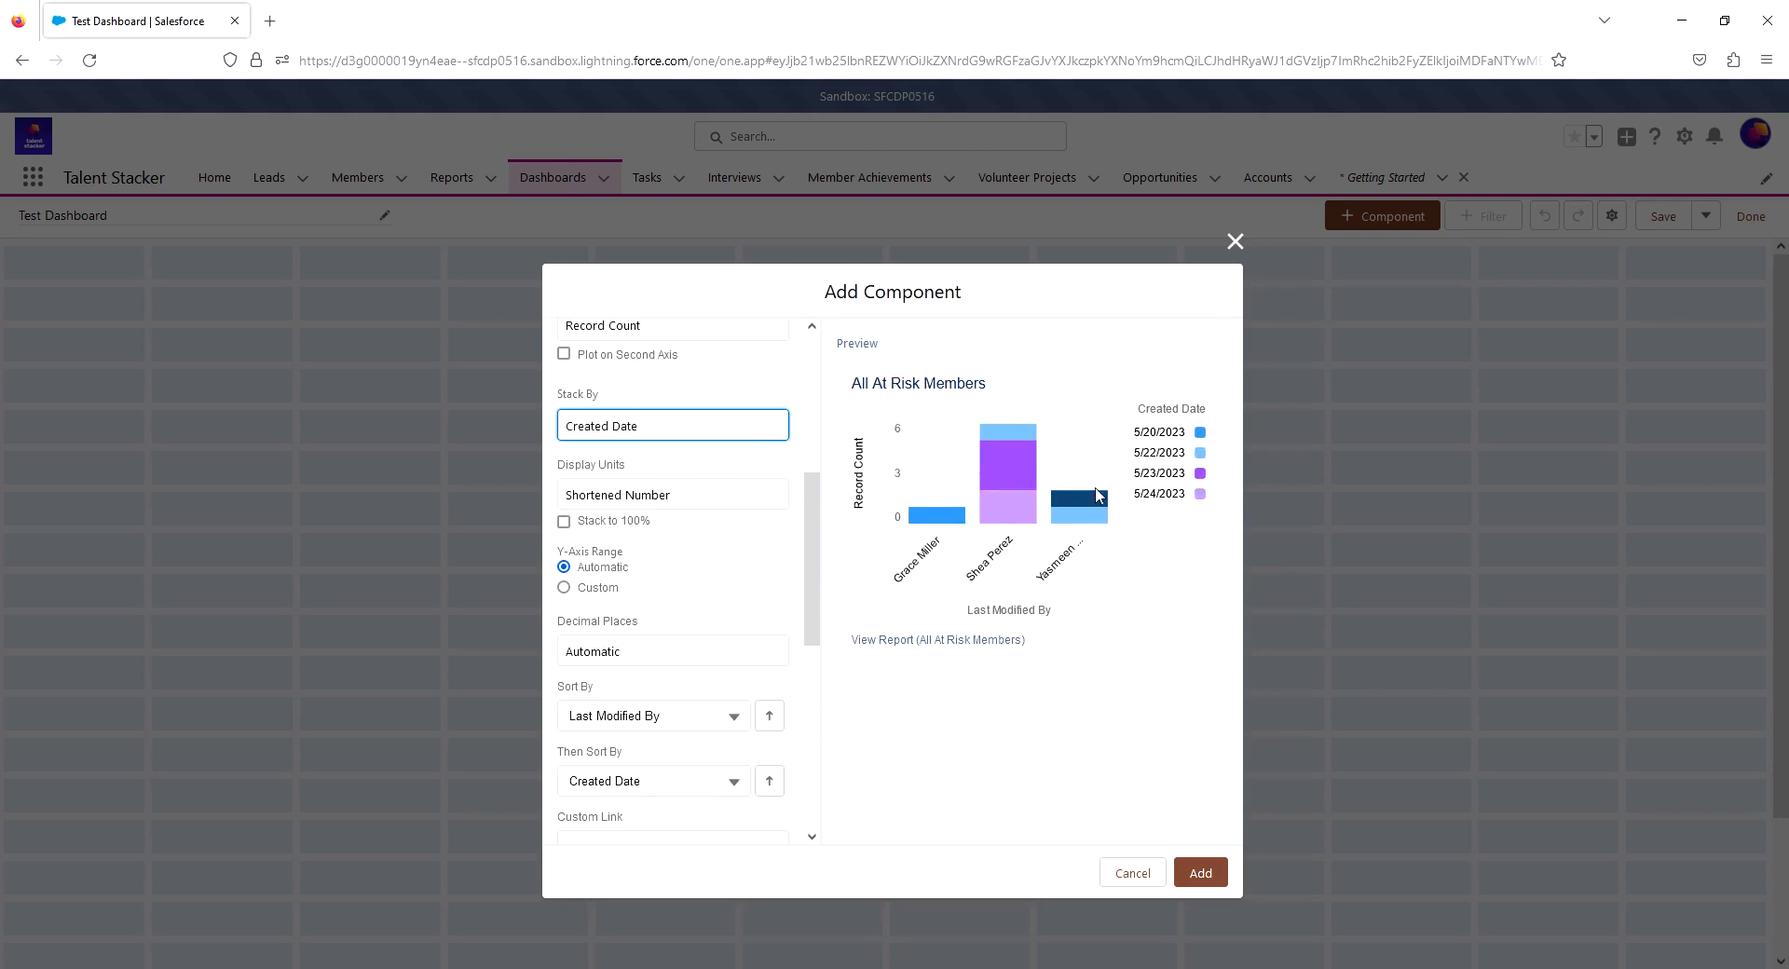
pyautogui.click(612, 431)
pyautogui.click(604, 482)
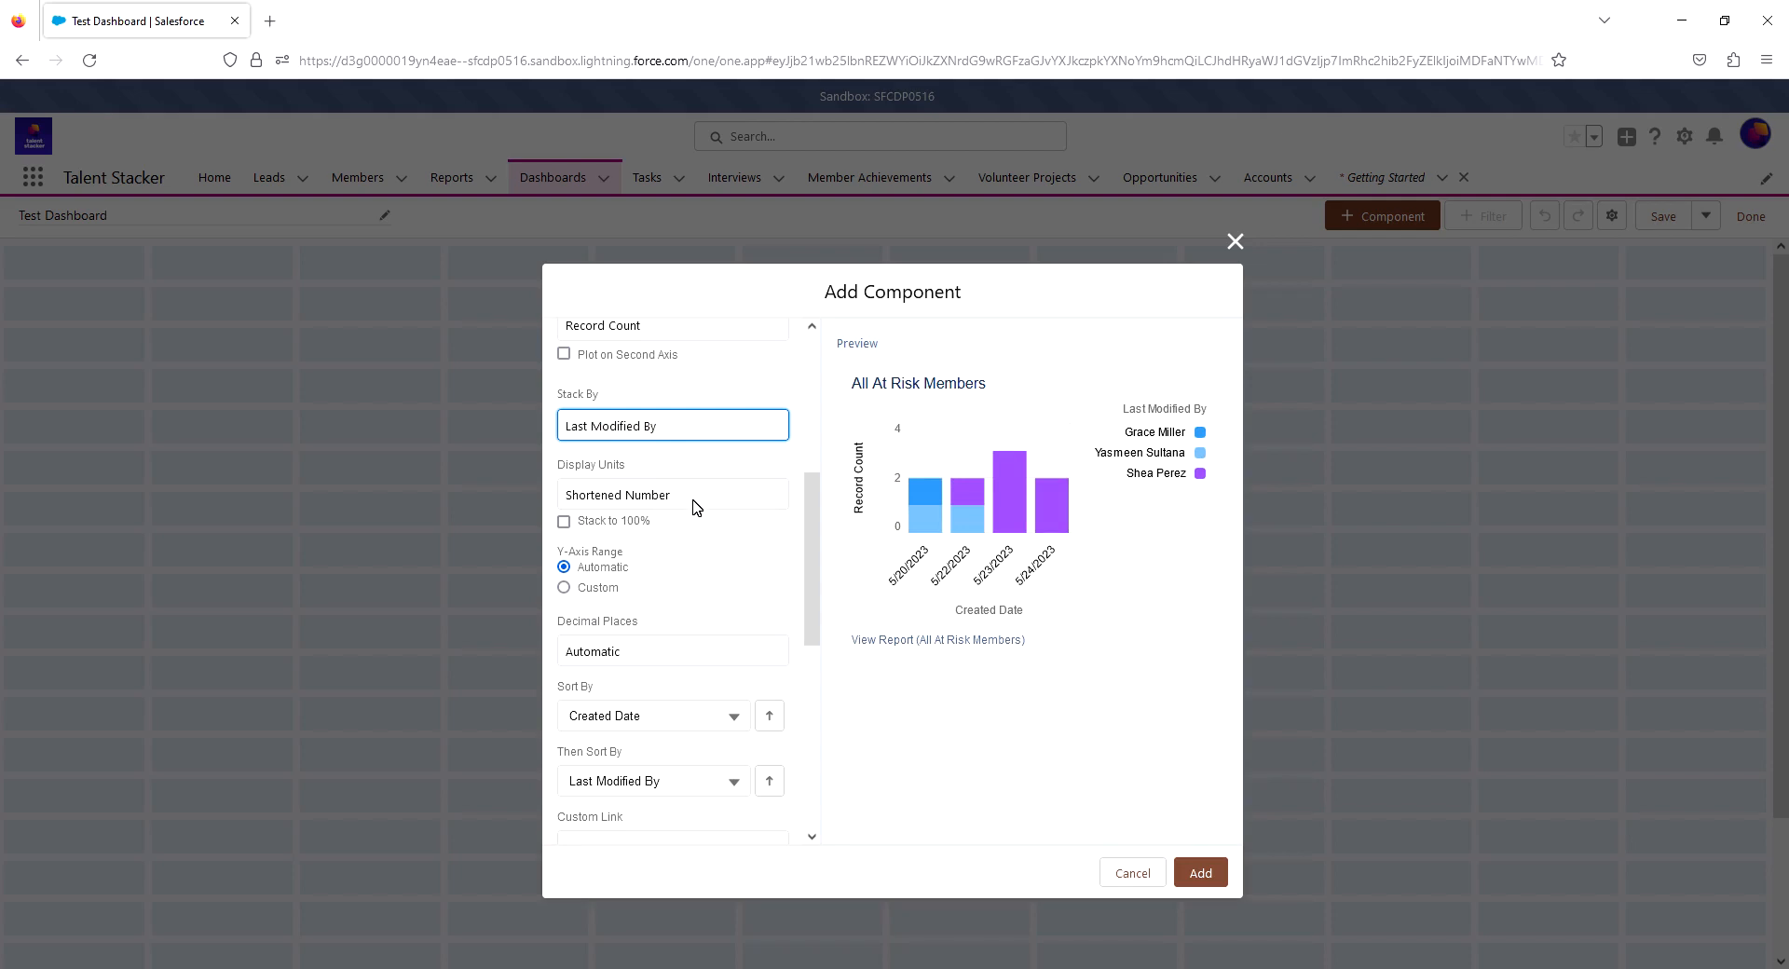
# - Try stacking the chart to 100% and a custom Y-axis range, restoring the unstacked percentage setting and the Automatic range
pyautogui.click(604, 525)
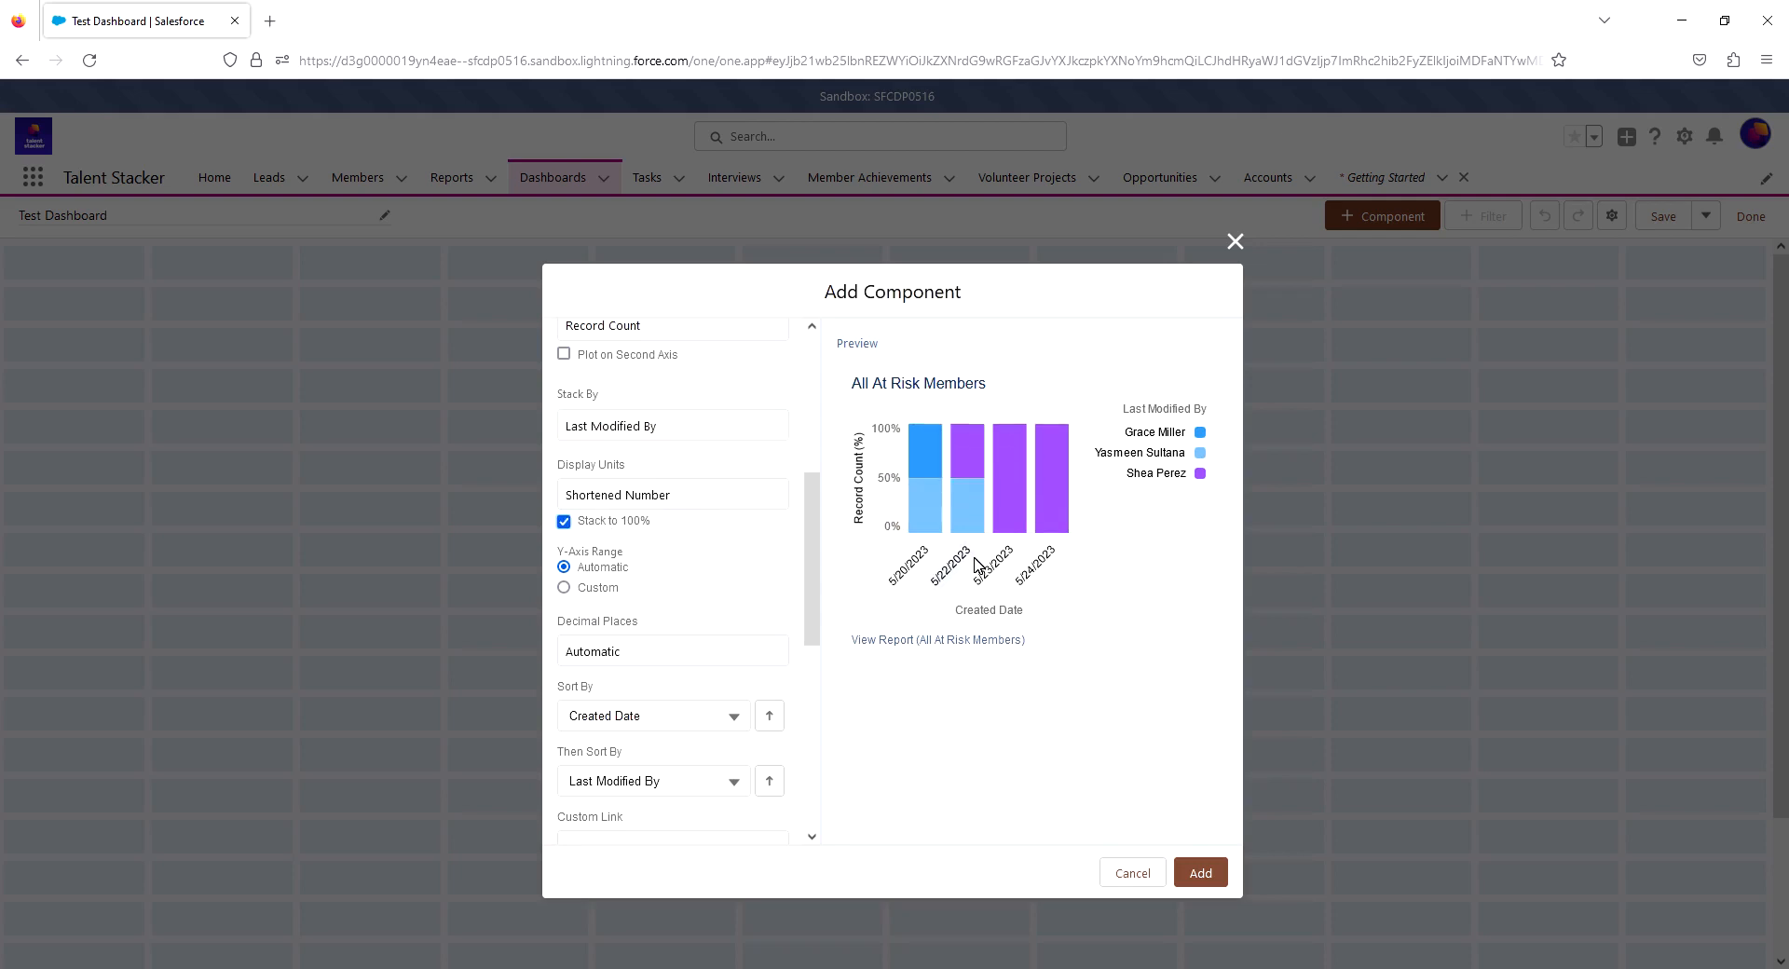
pyautogui.click(597, 521)
pyautogui.scroll(-1, 659, 529)
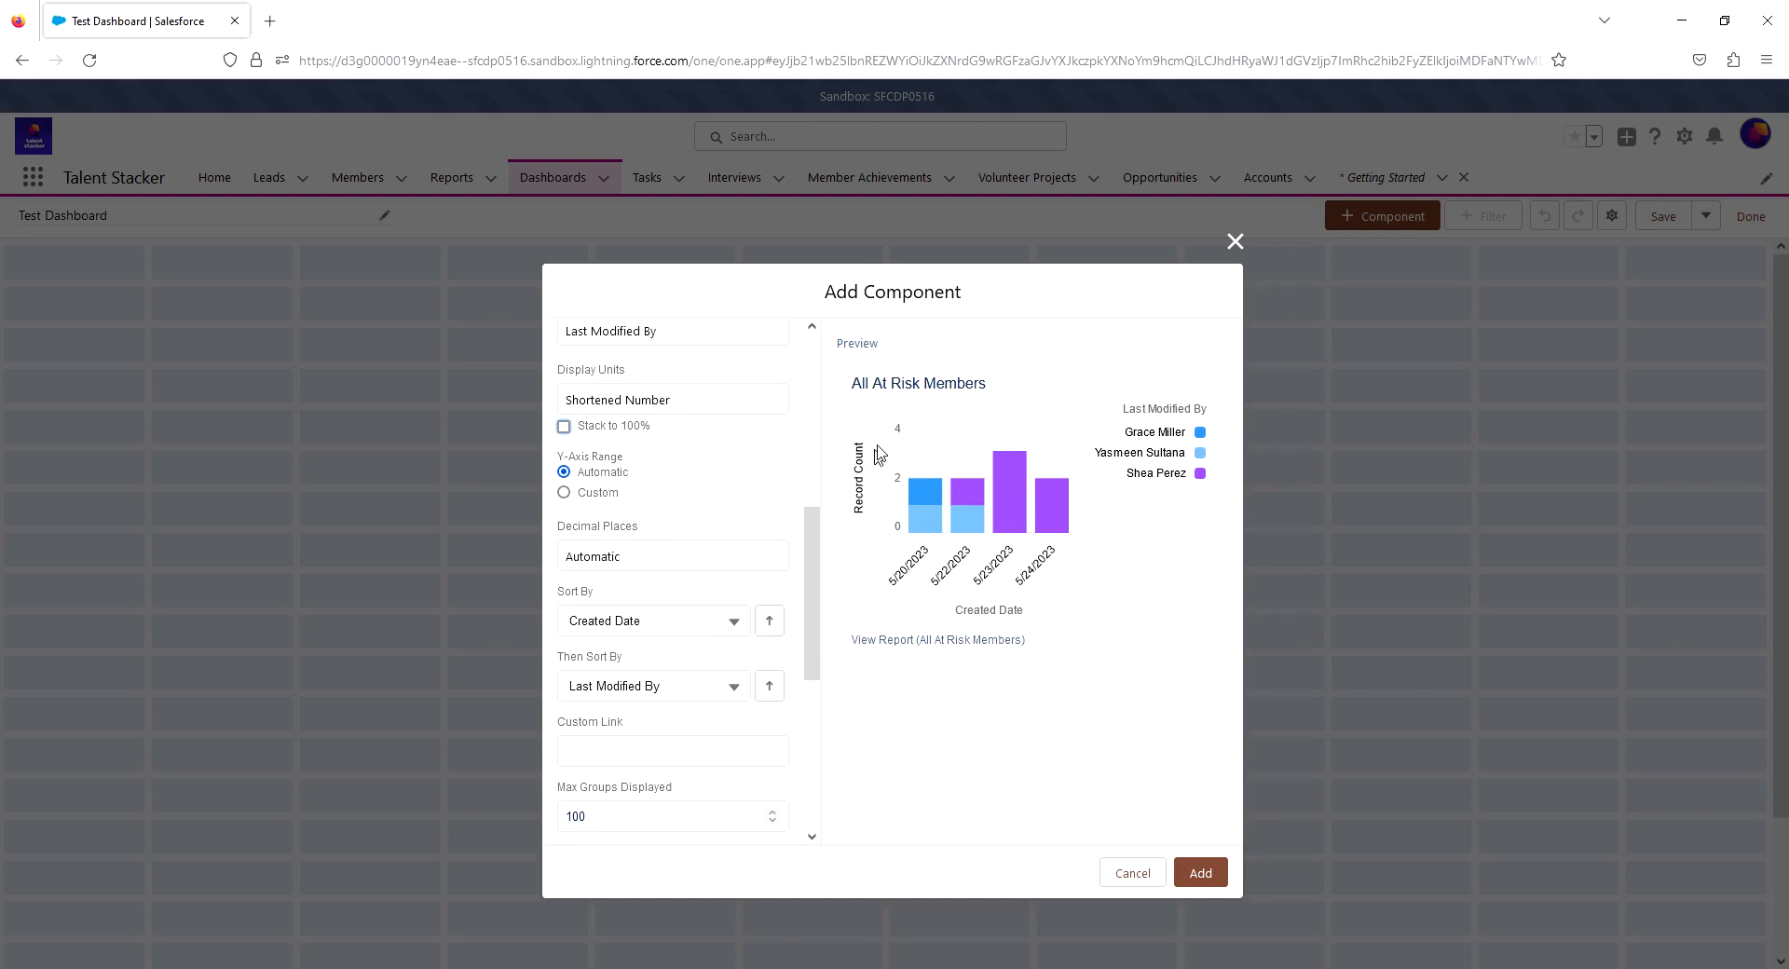
pyautogui.click(565, 493)
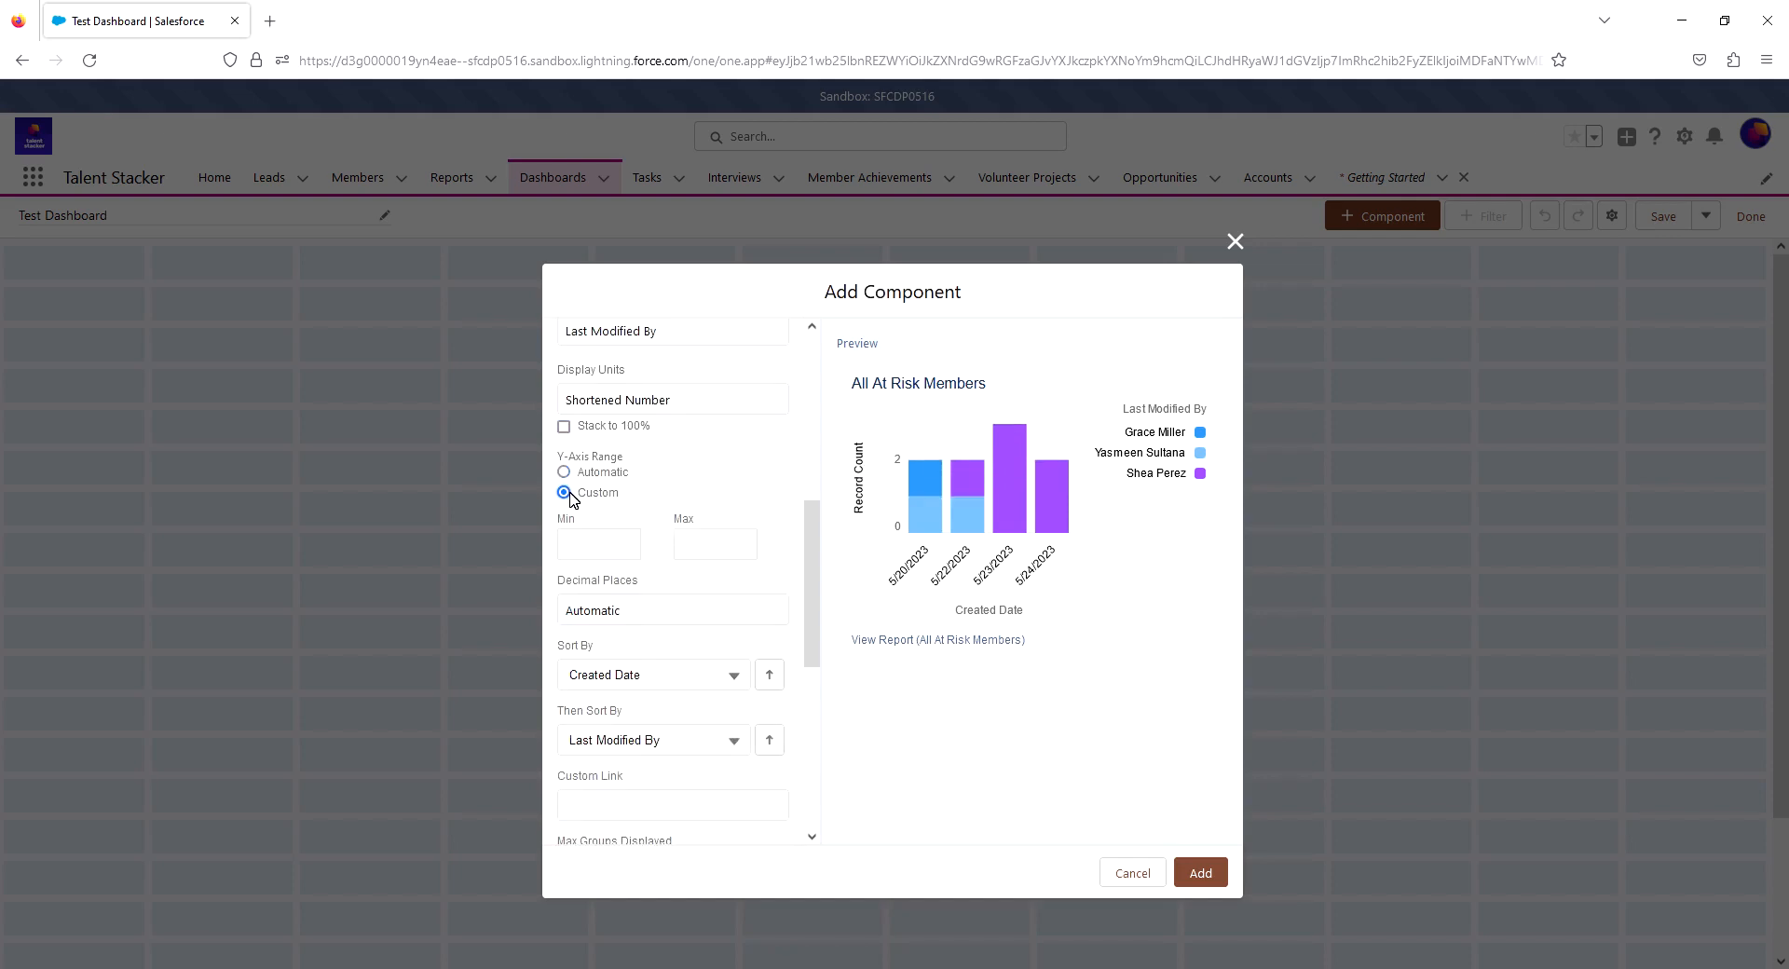
pyautogui.click(564, 473)
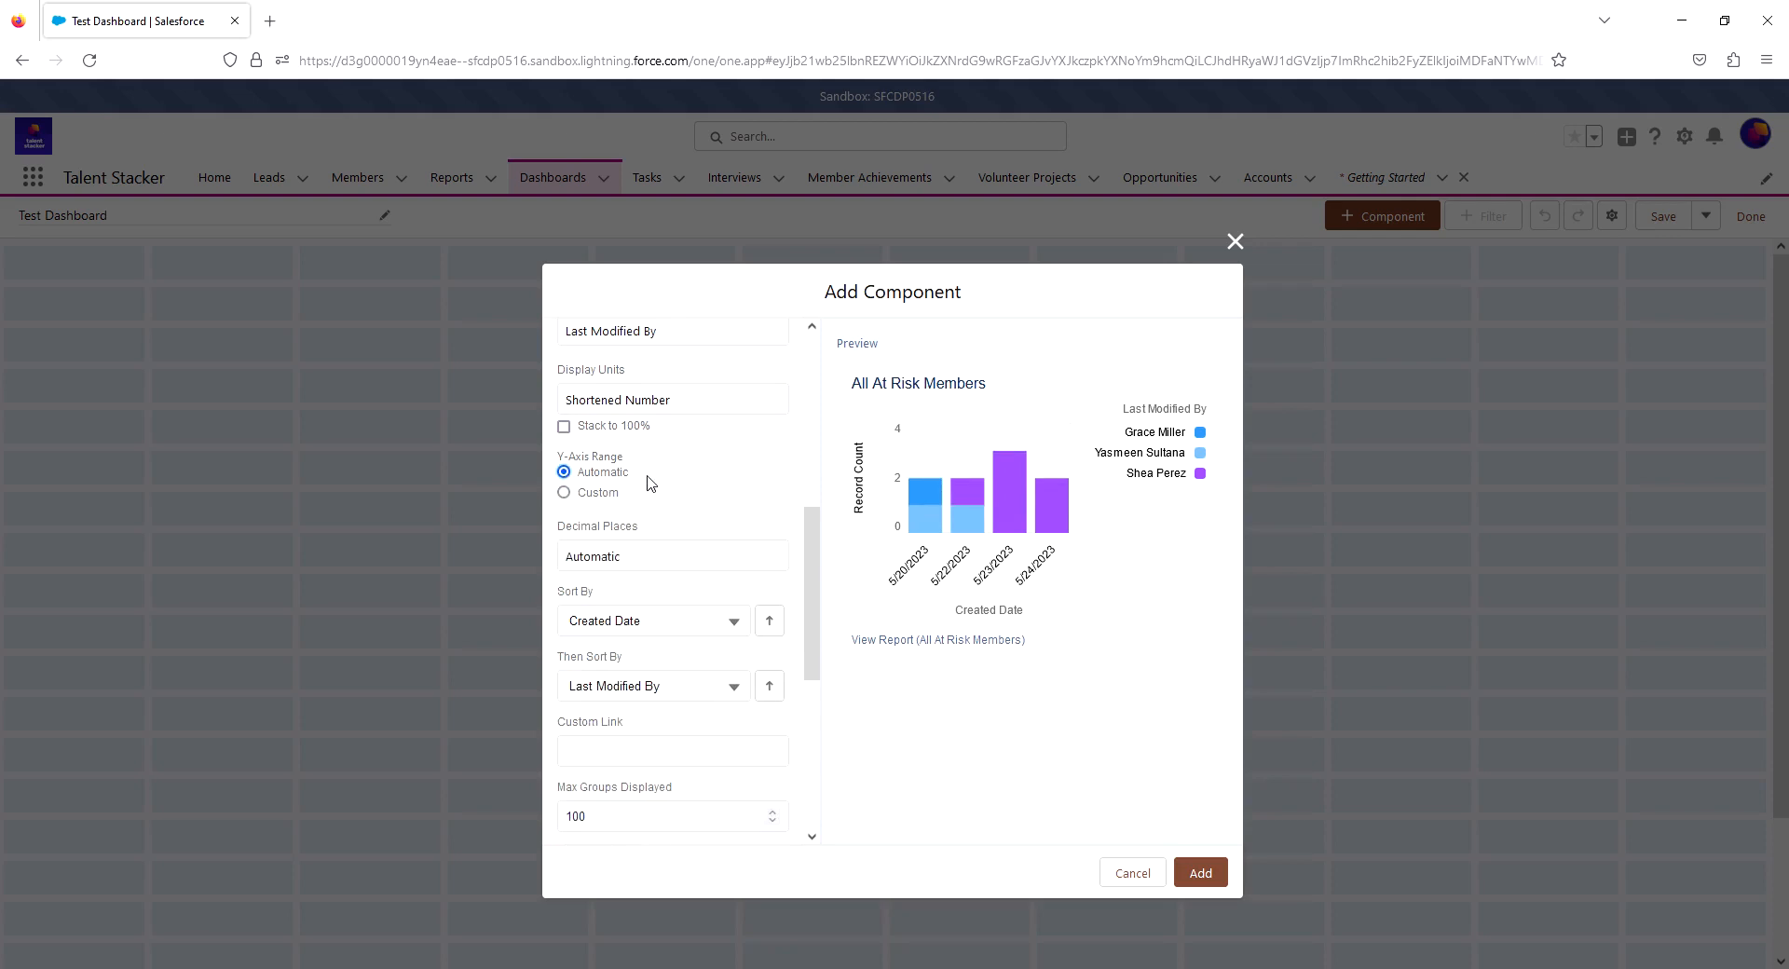
# - Try sorting the chart by Record Count in ascending and descending order, and restore the ascending Created Date sort
pyautogui.scroll(-2, 690, 468)
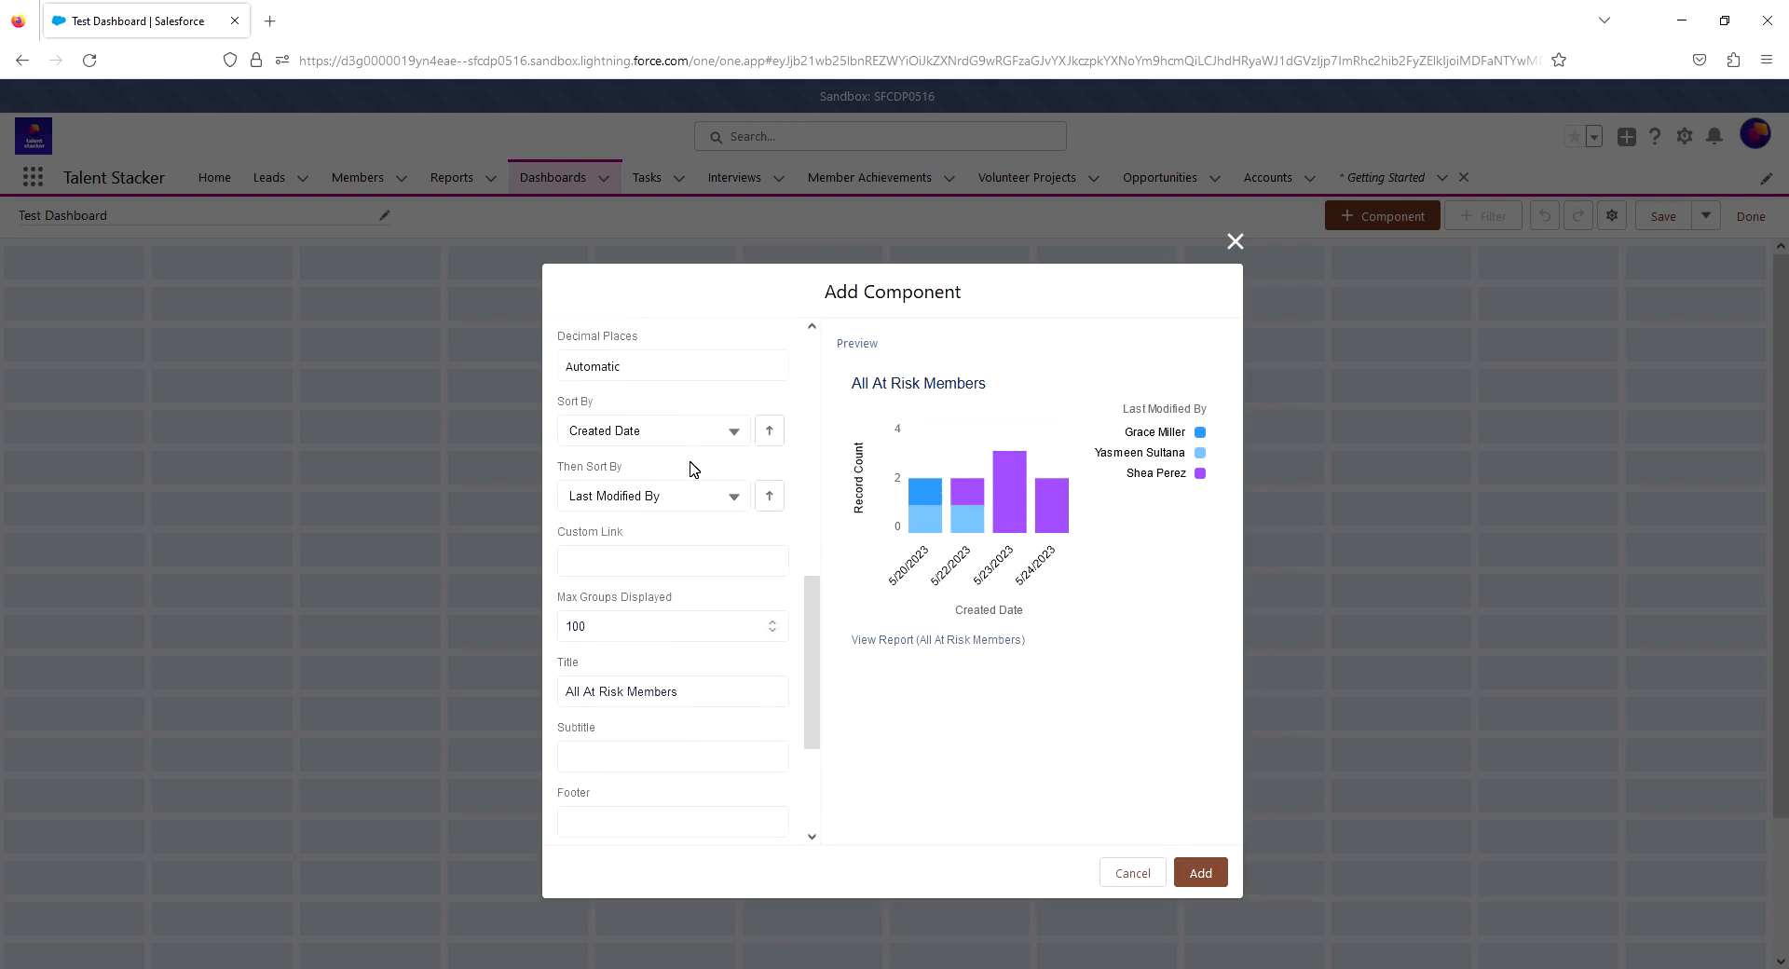
pyautogui.scroll(1, 690, 467)
pyautogui.scroll(-1, 686, 411)
pyautogui.click(713, 444)
pyautogui.click(657, 508)
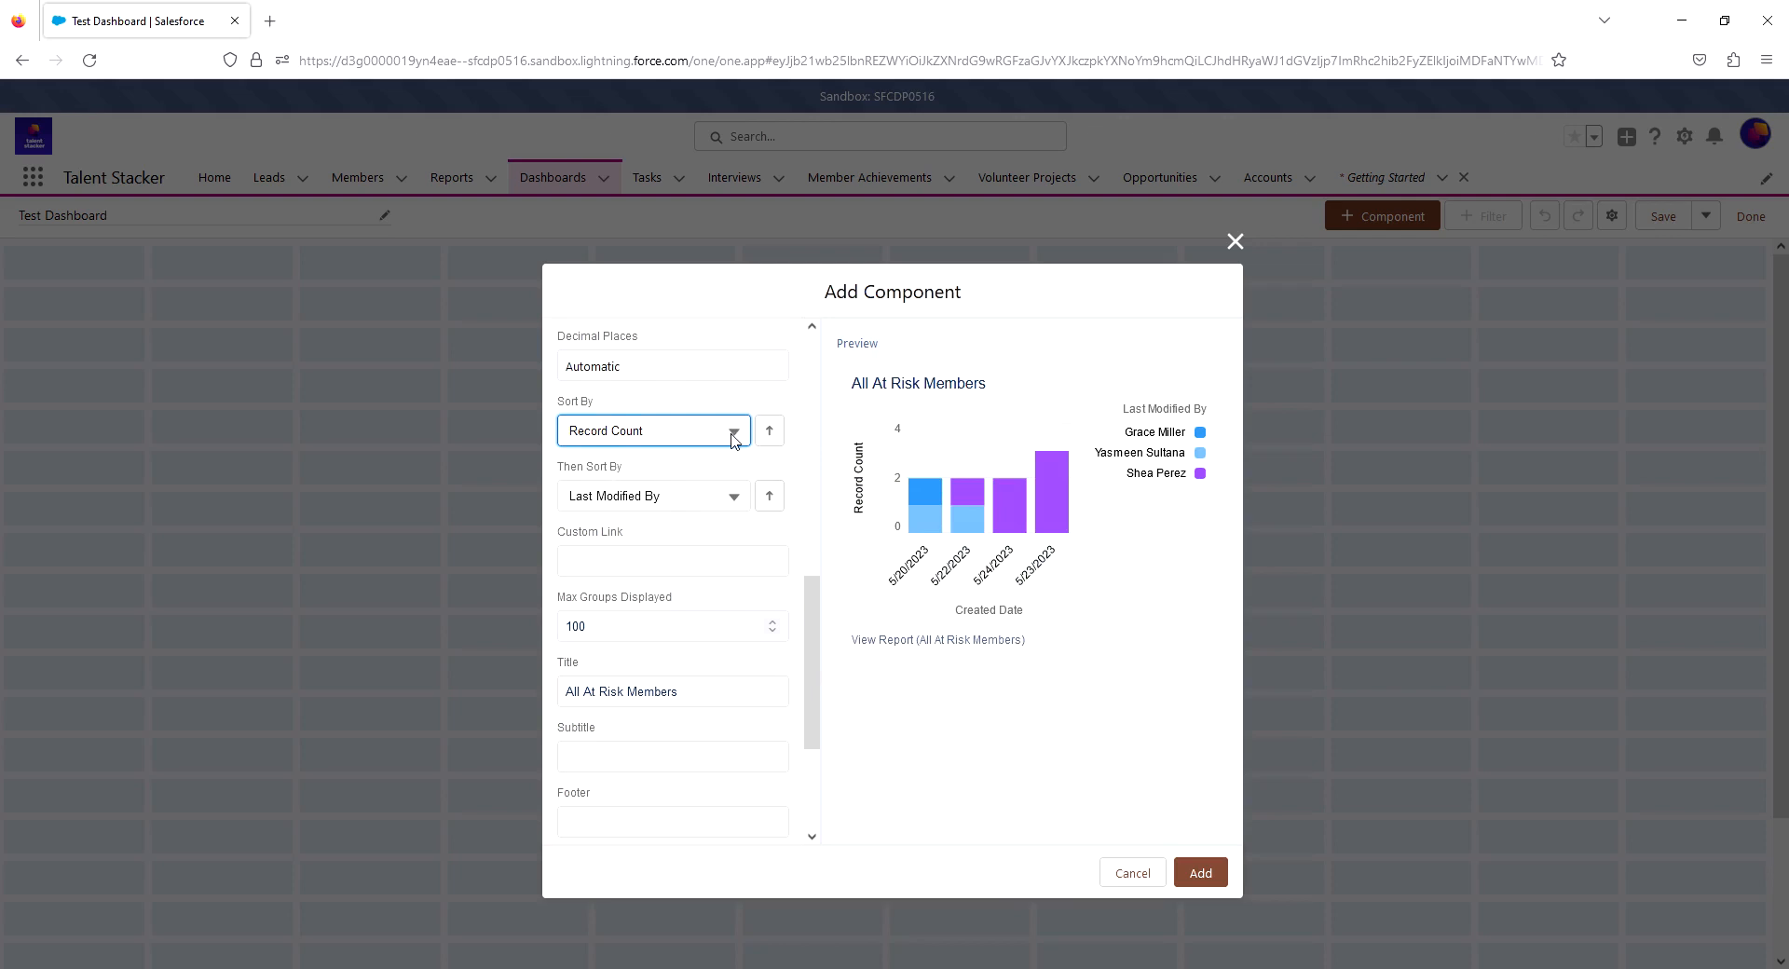
pyautogui.click(773, 434)
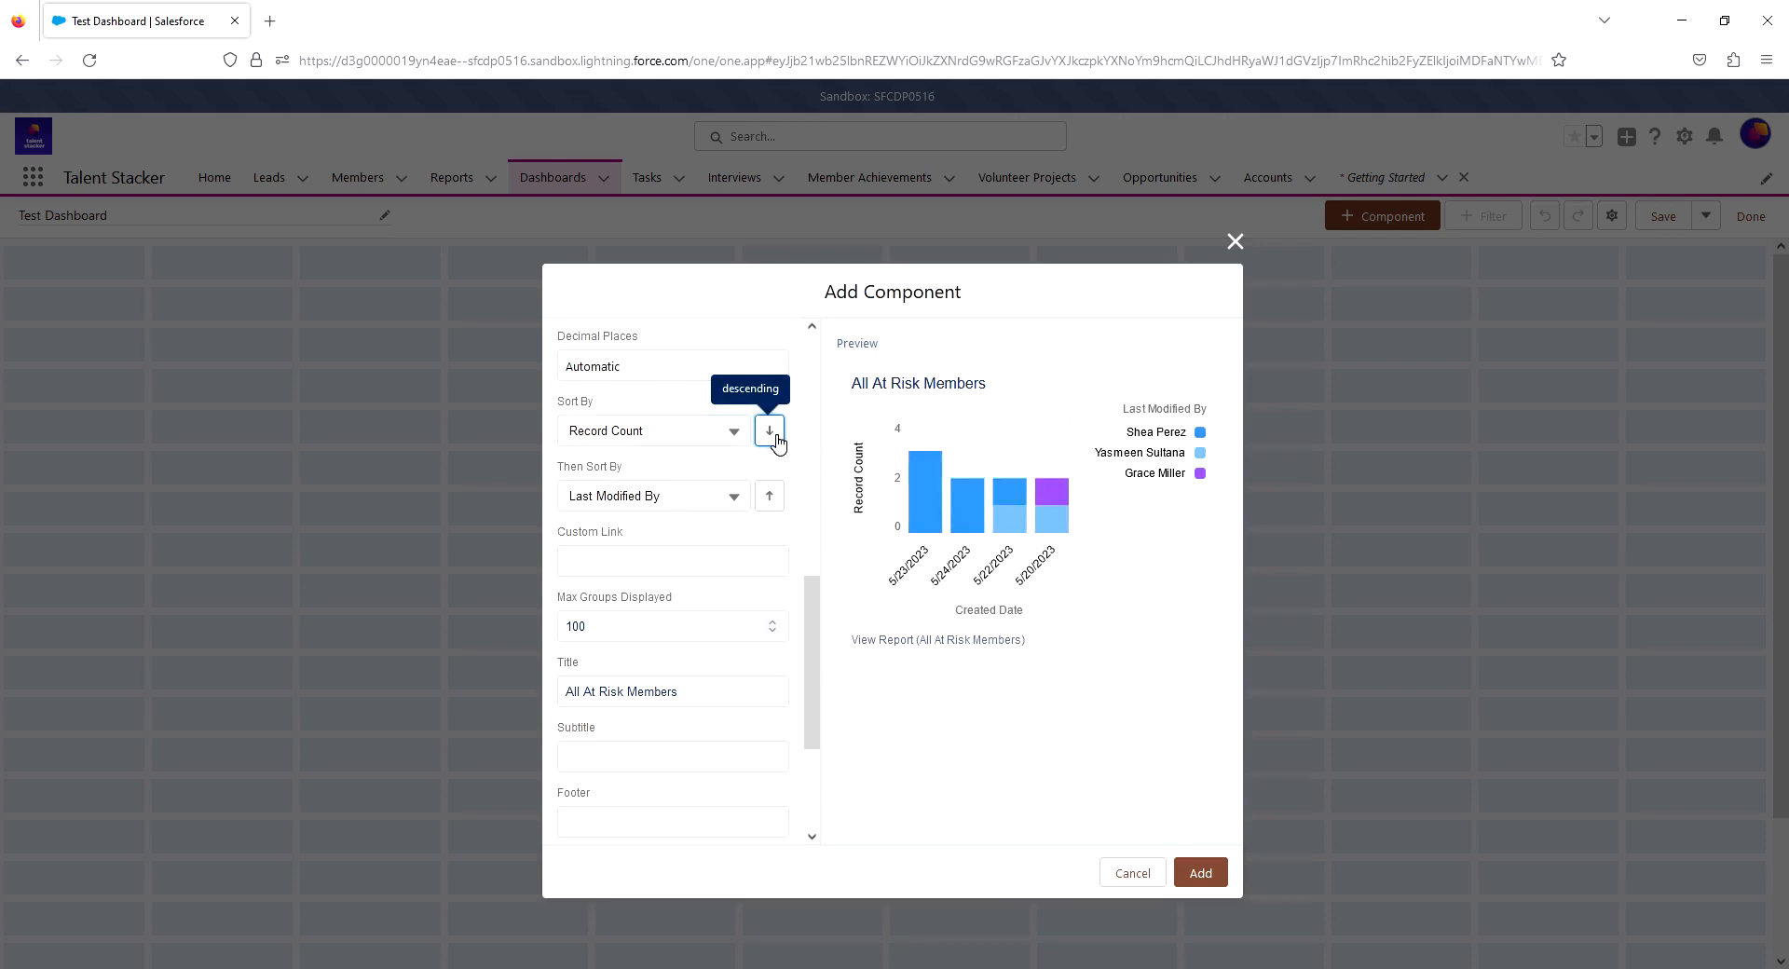
pyautogui.click(732, 432)
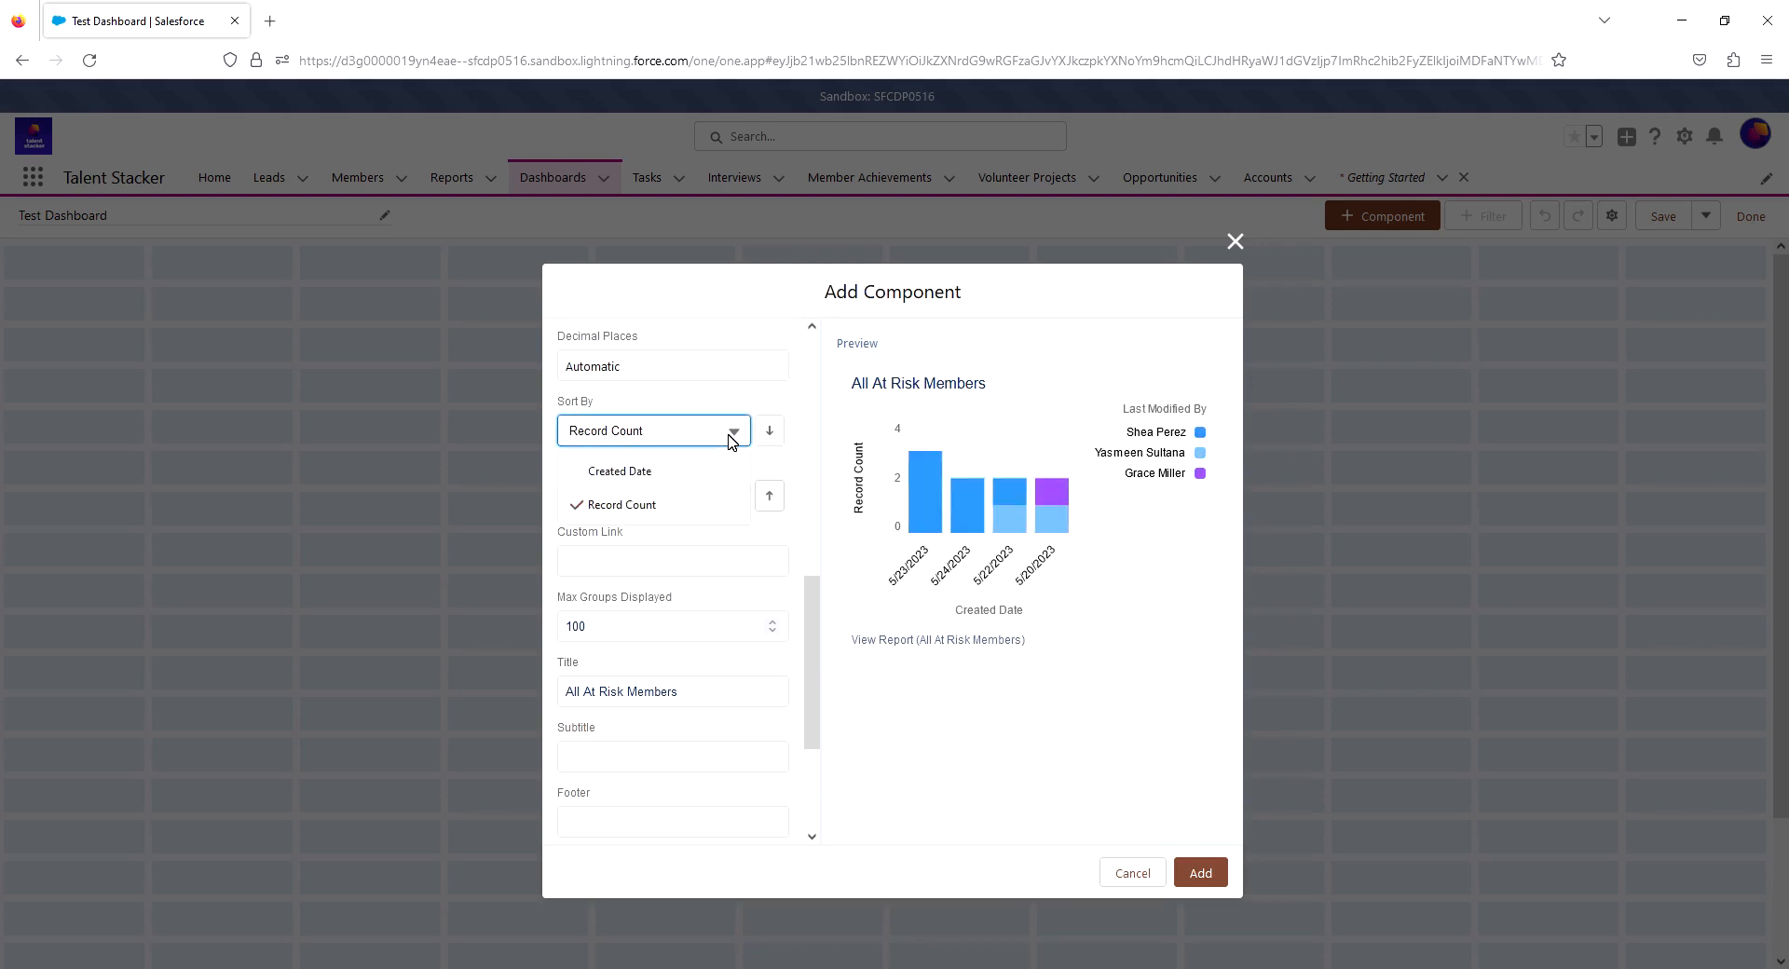
pyautogui.click(694, 477)
pyautogui.click(771, 436)
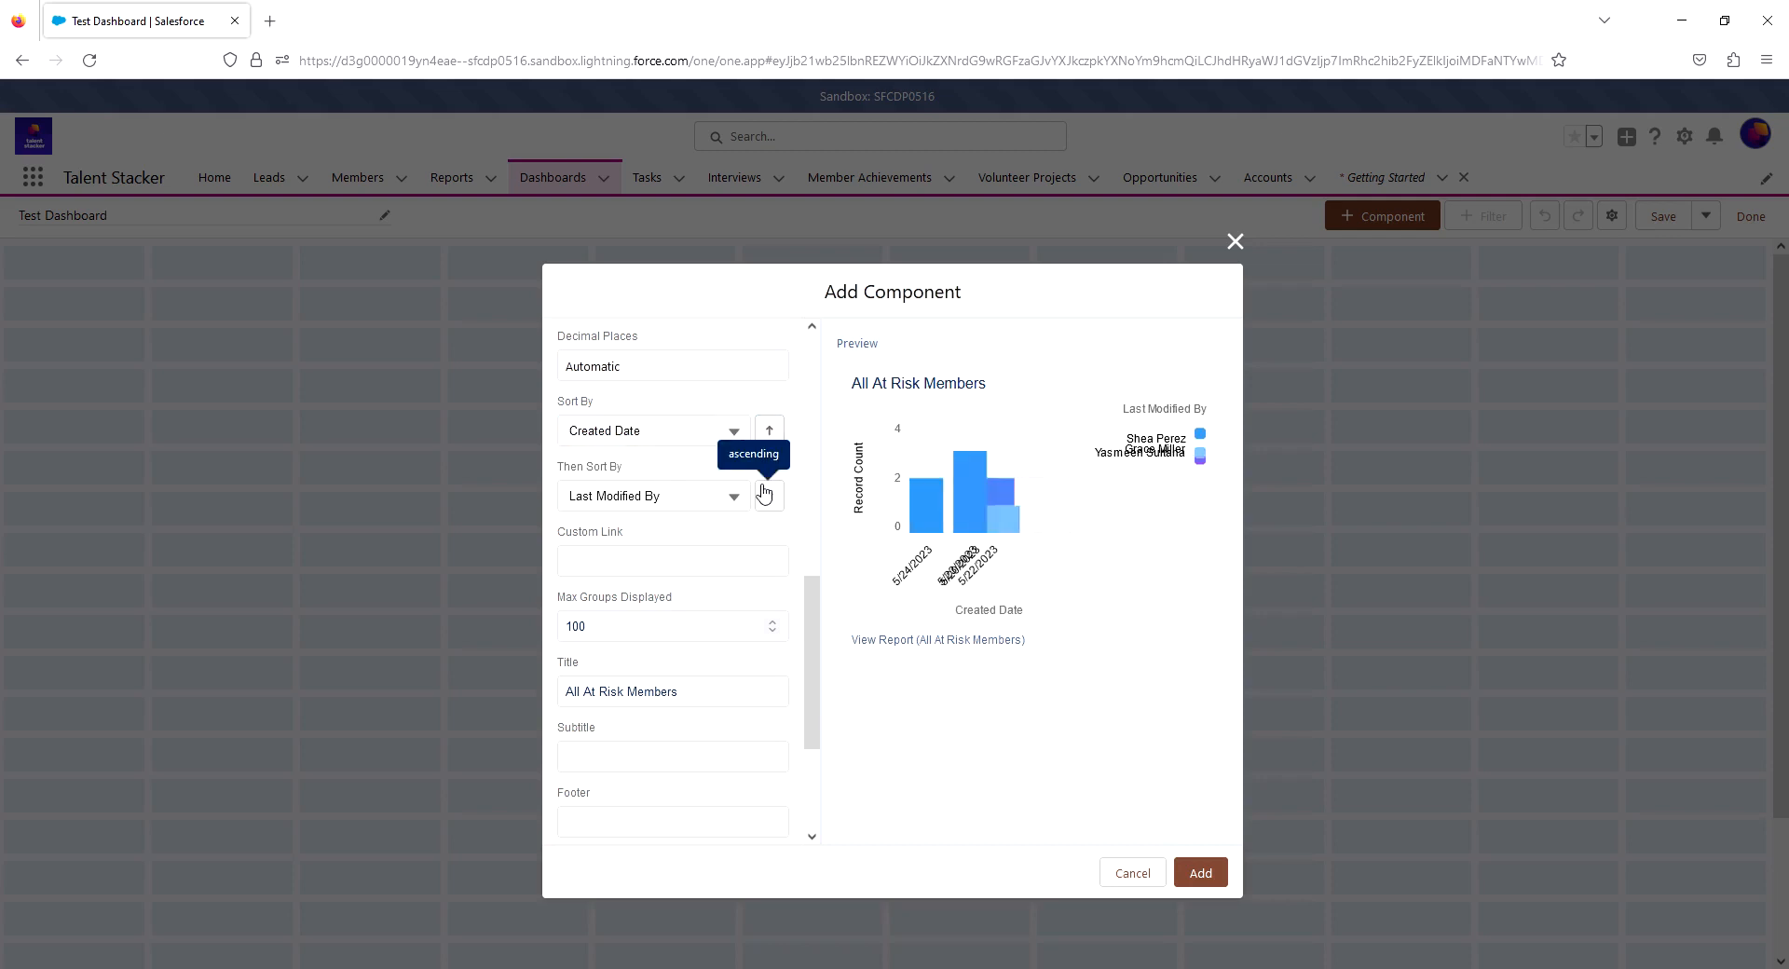
# - Set the component's title to "Current At Risk Members", its subtitle to "Subtitle" and its footer to "Footer"
pyautogui.scroll(-3, 607, 563)
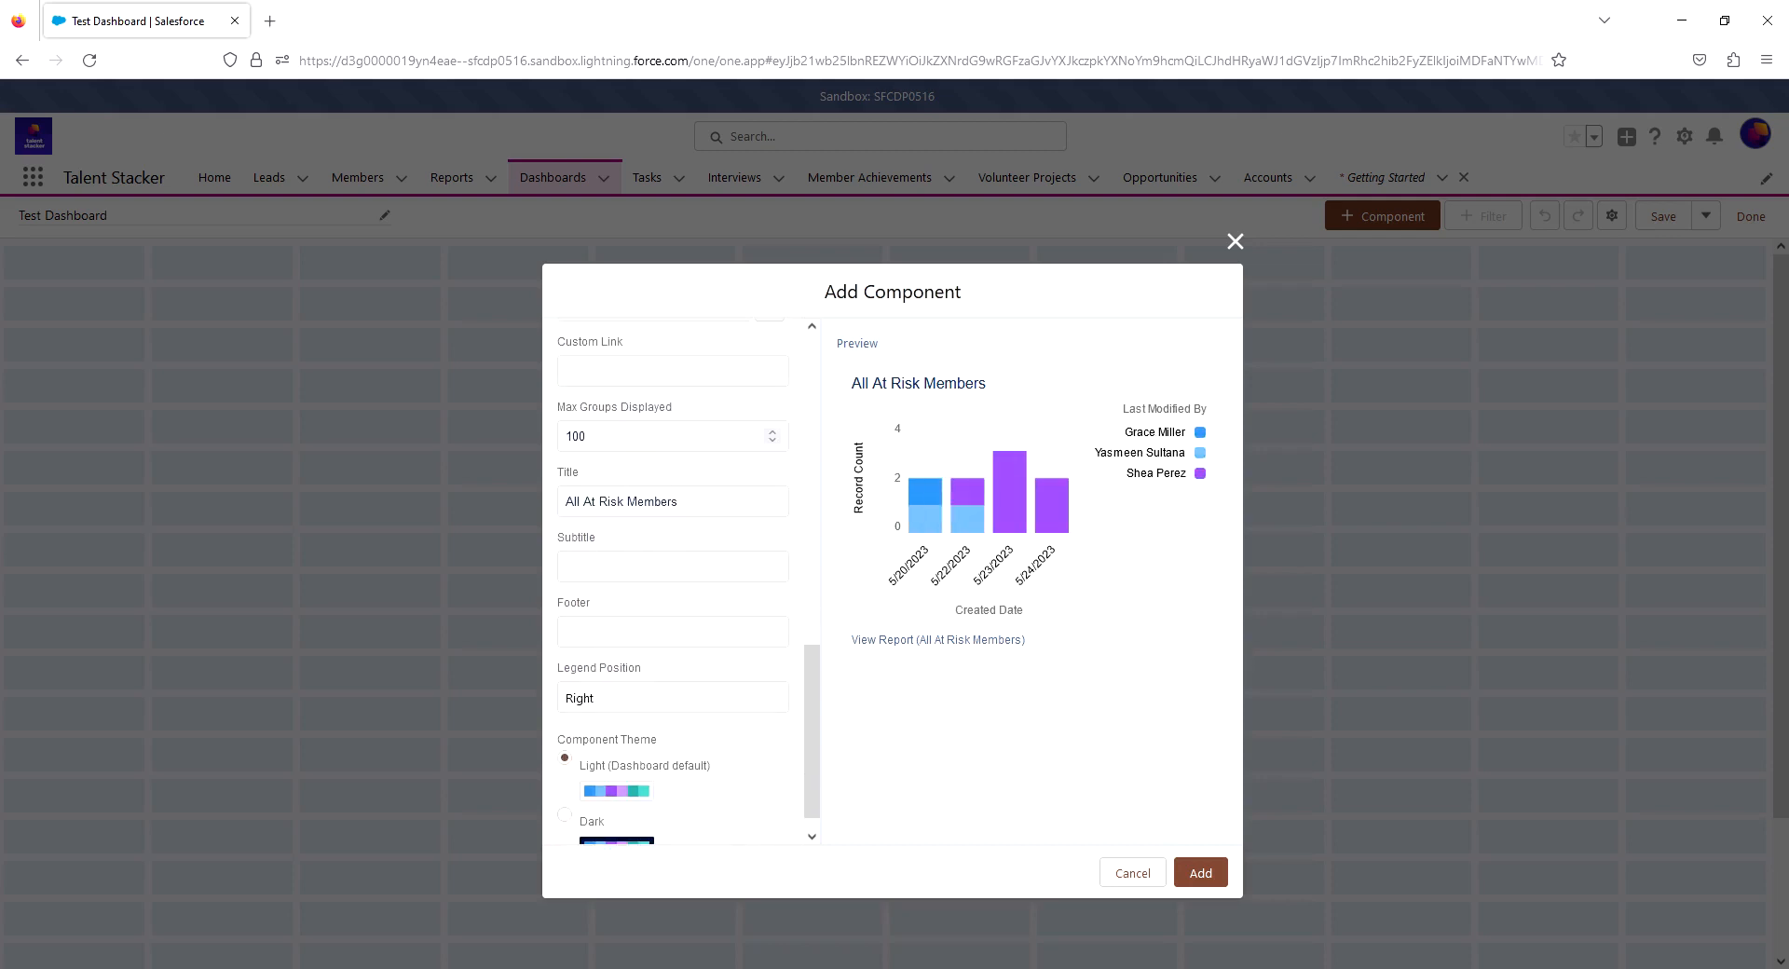
pyautogui.click(681, 501)
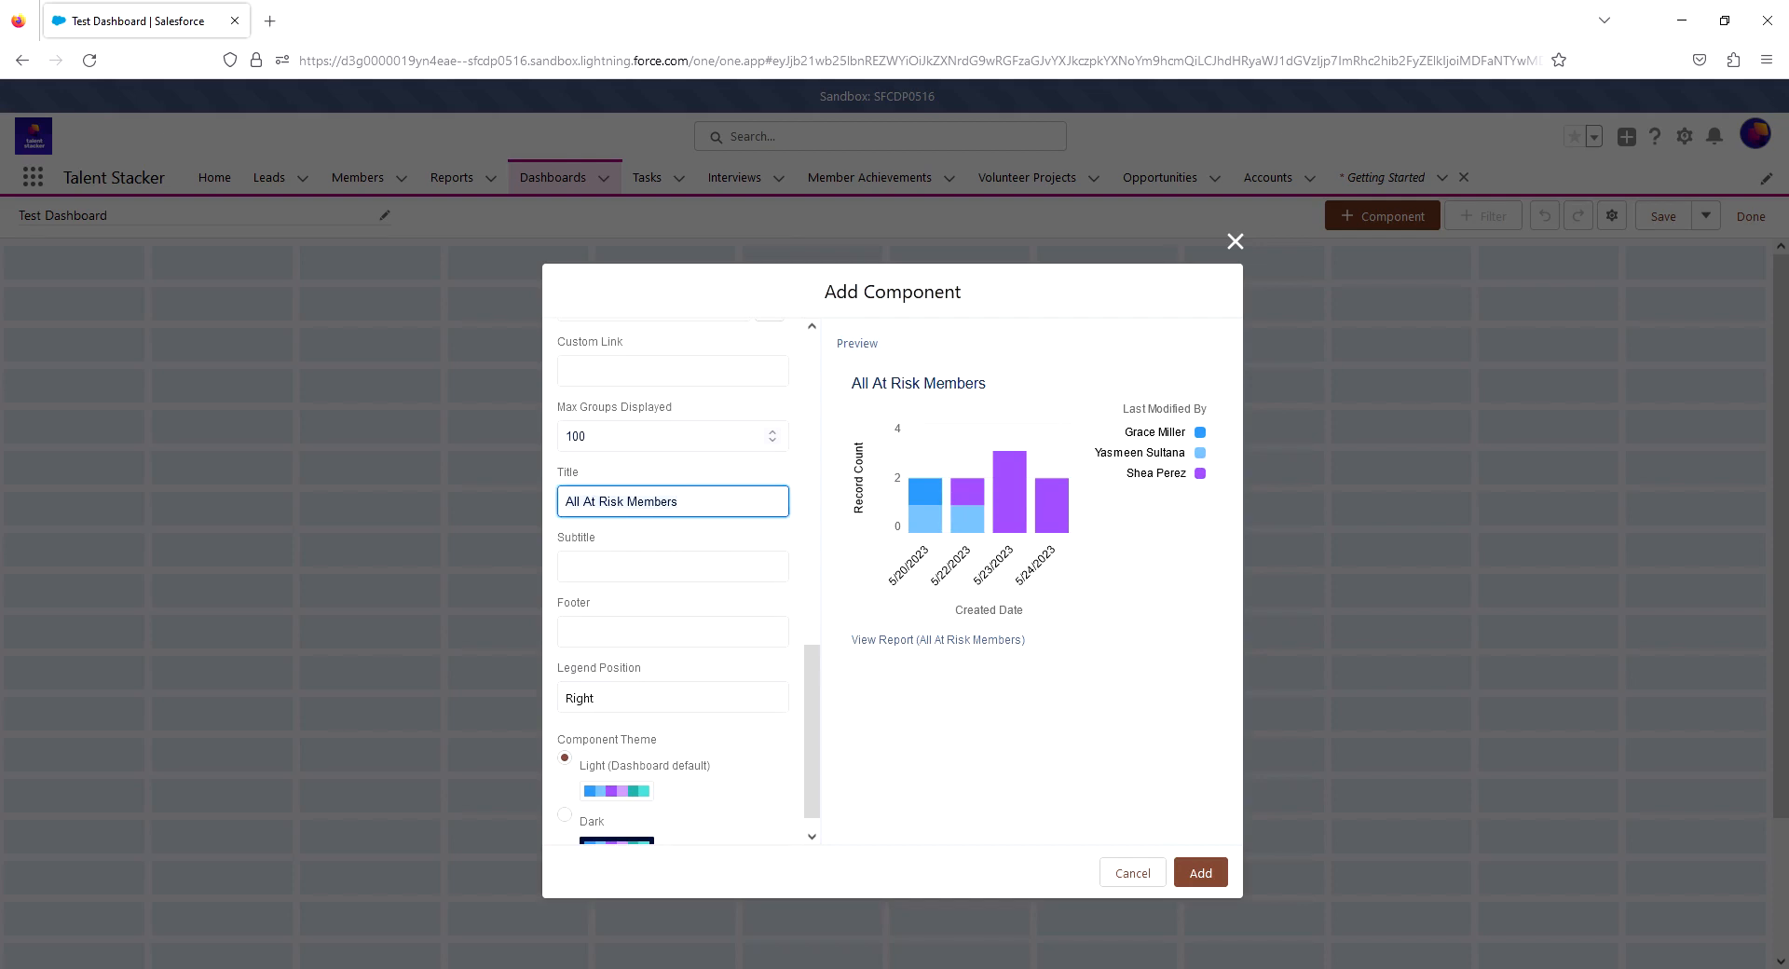
pyautogui.hotkey('ctrl', 'a')
pyautogui.write('C')
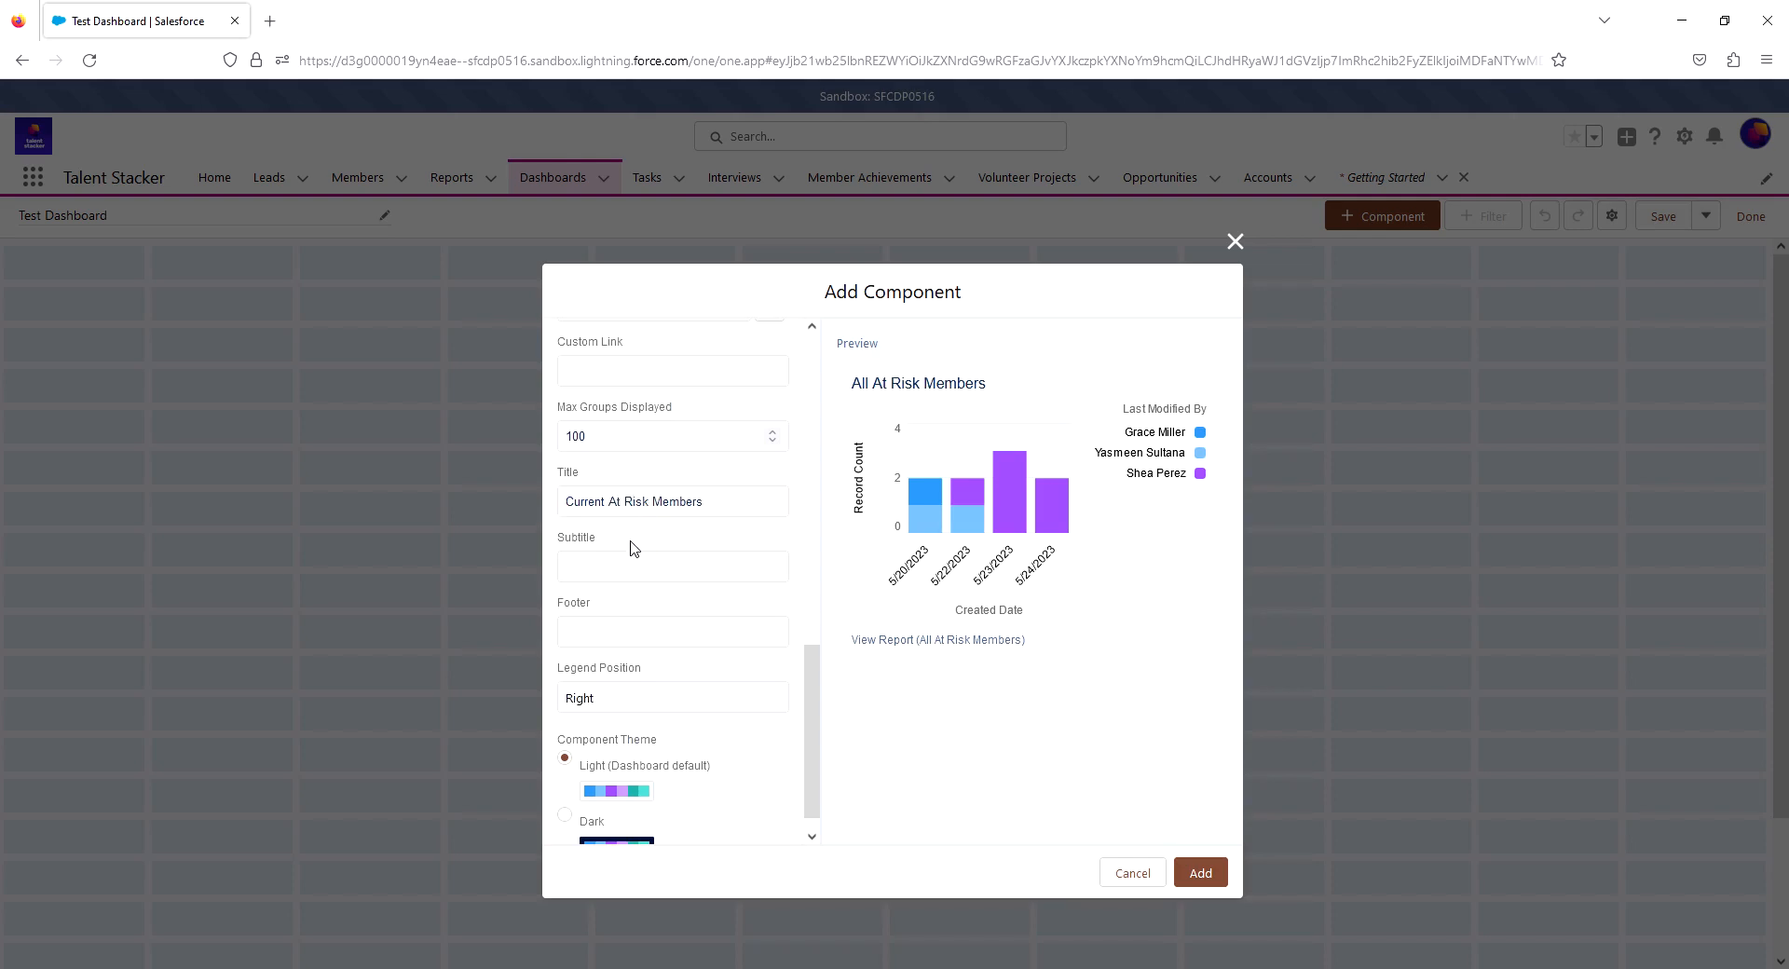
pyautogui.press('Tab')
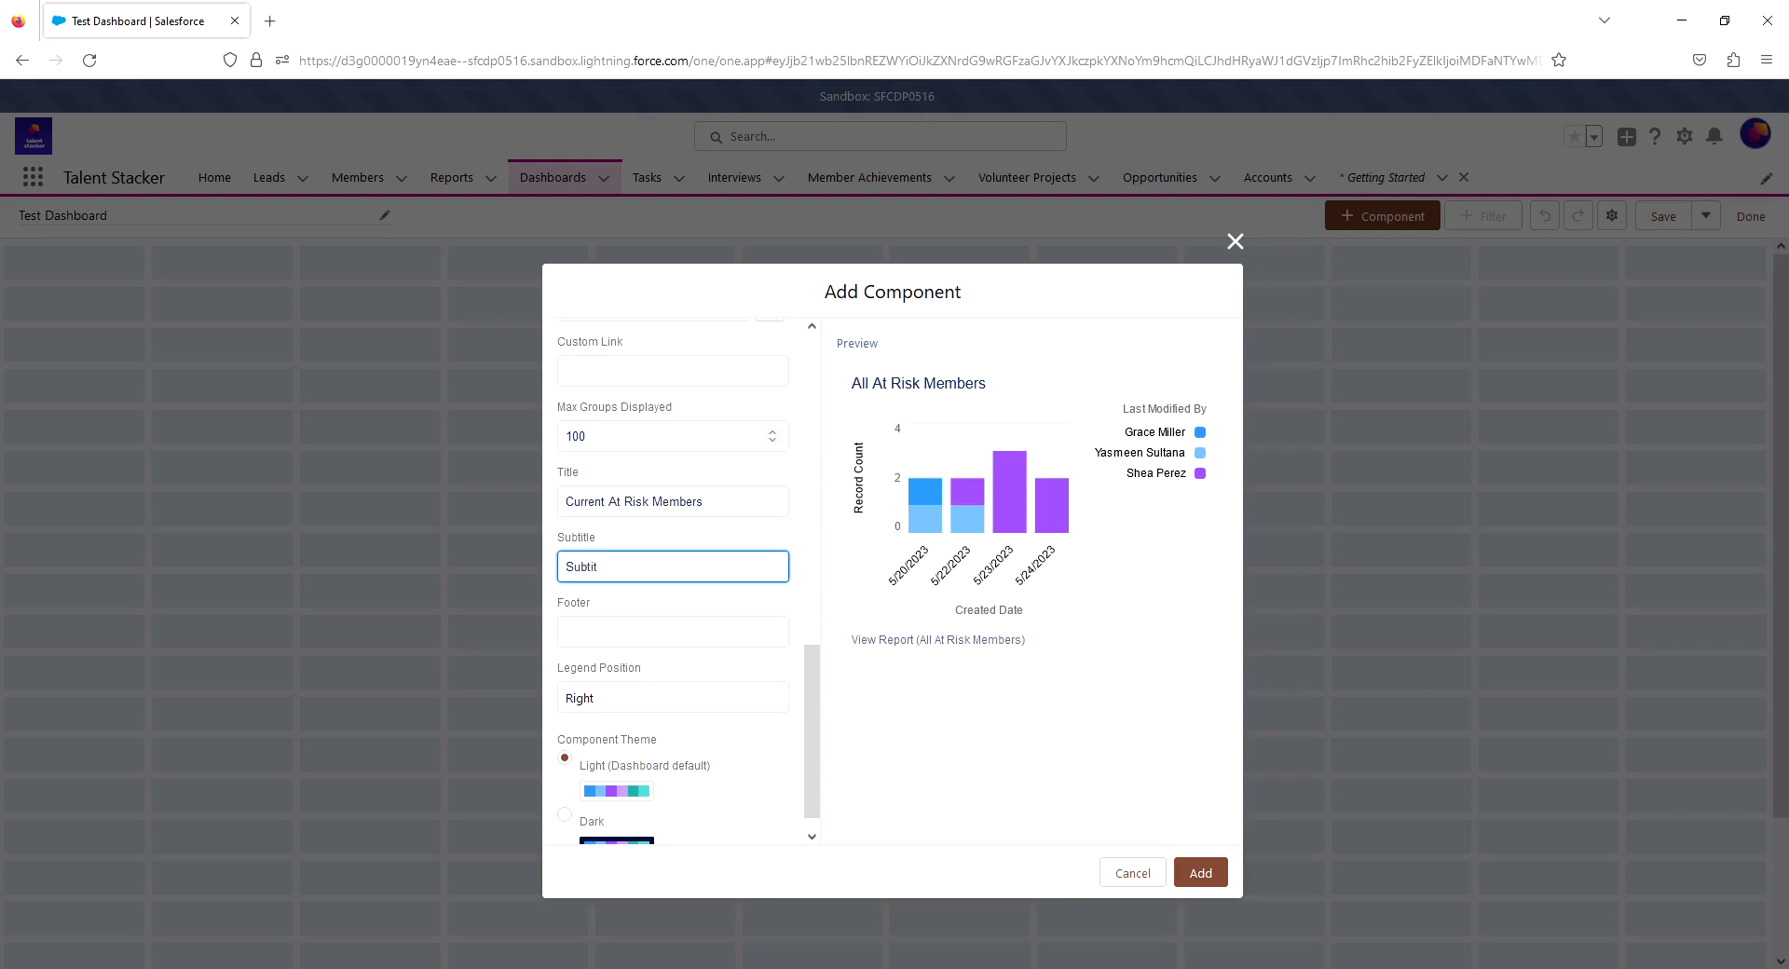
pyautogui.press('Tab')
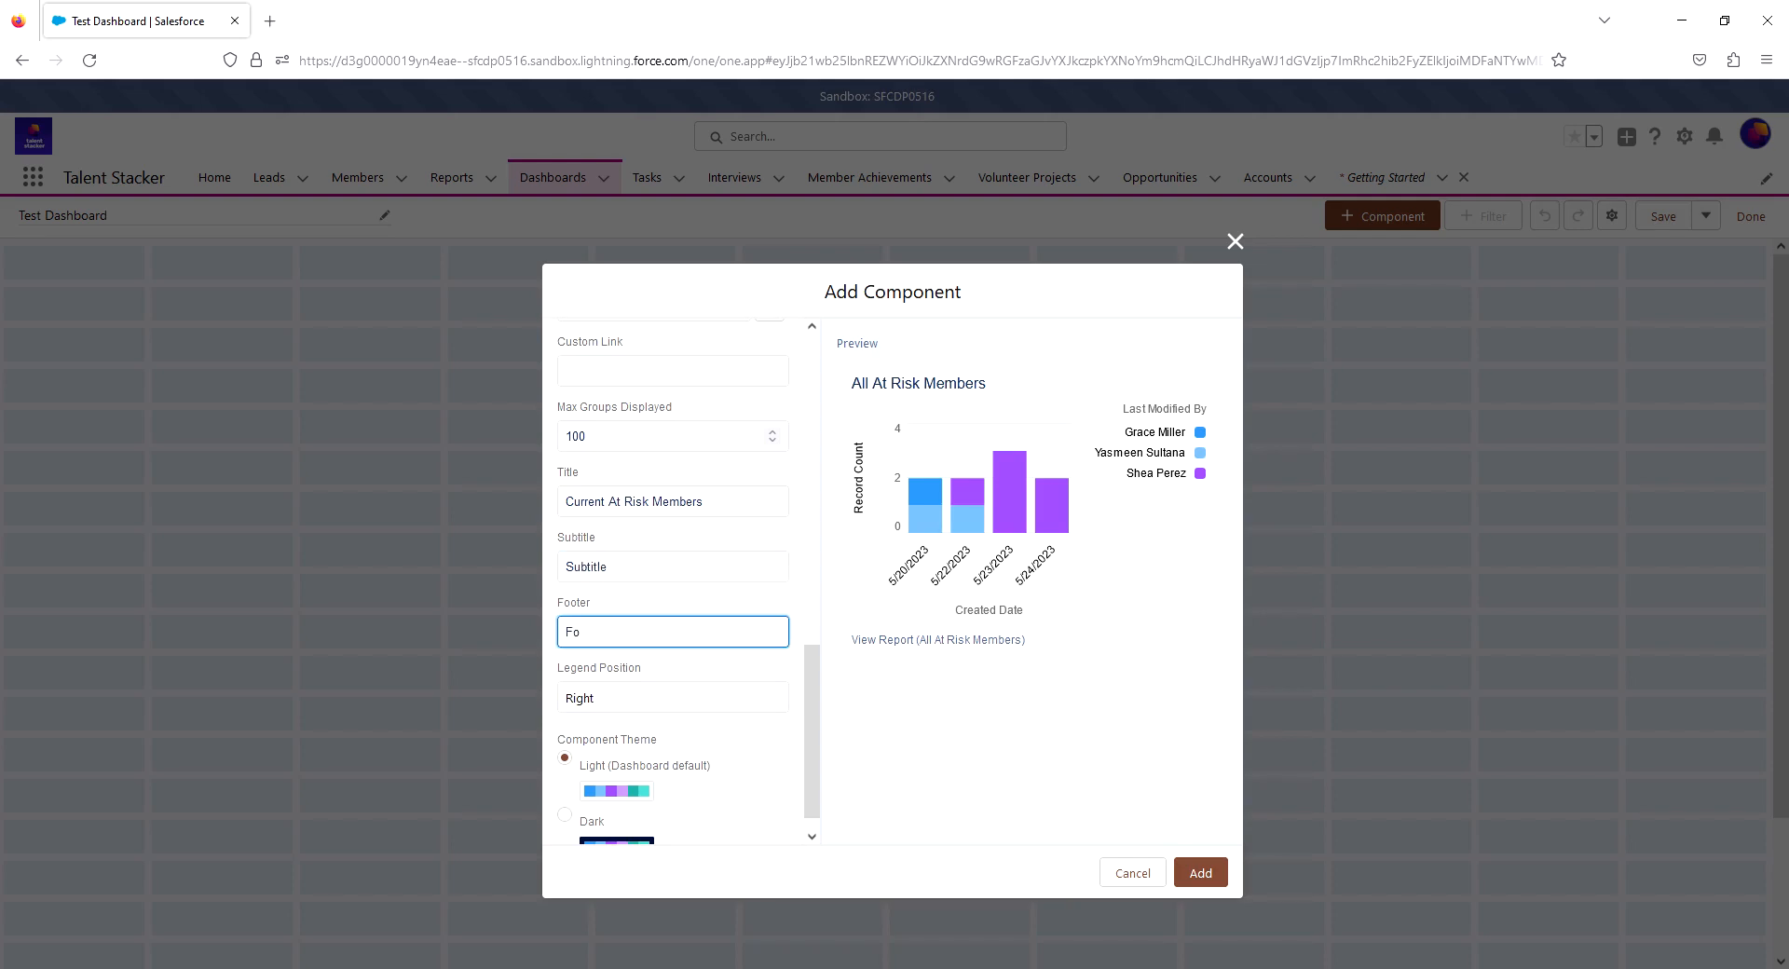
# - Try the Bottom legend position and the Dark component theme, restoring the Right legend and the Light theme
pyautogui.scroll(-1, 650, 604)
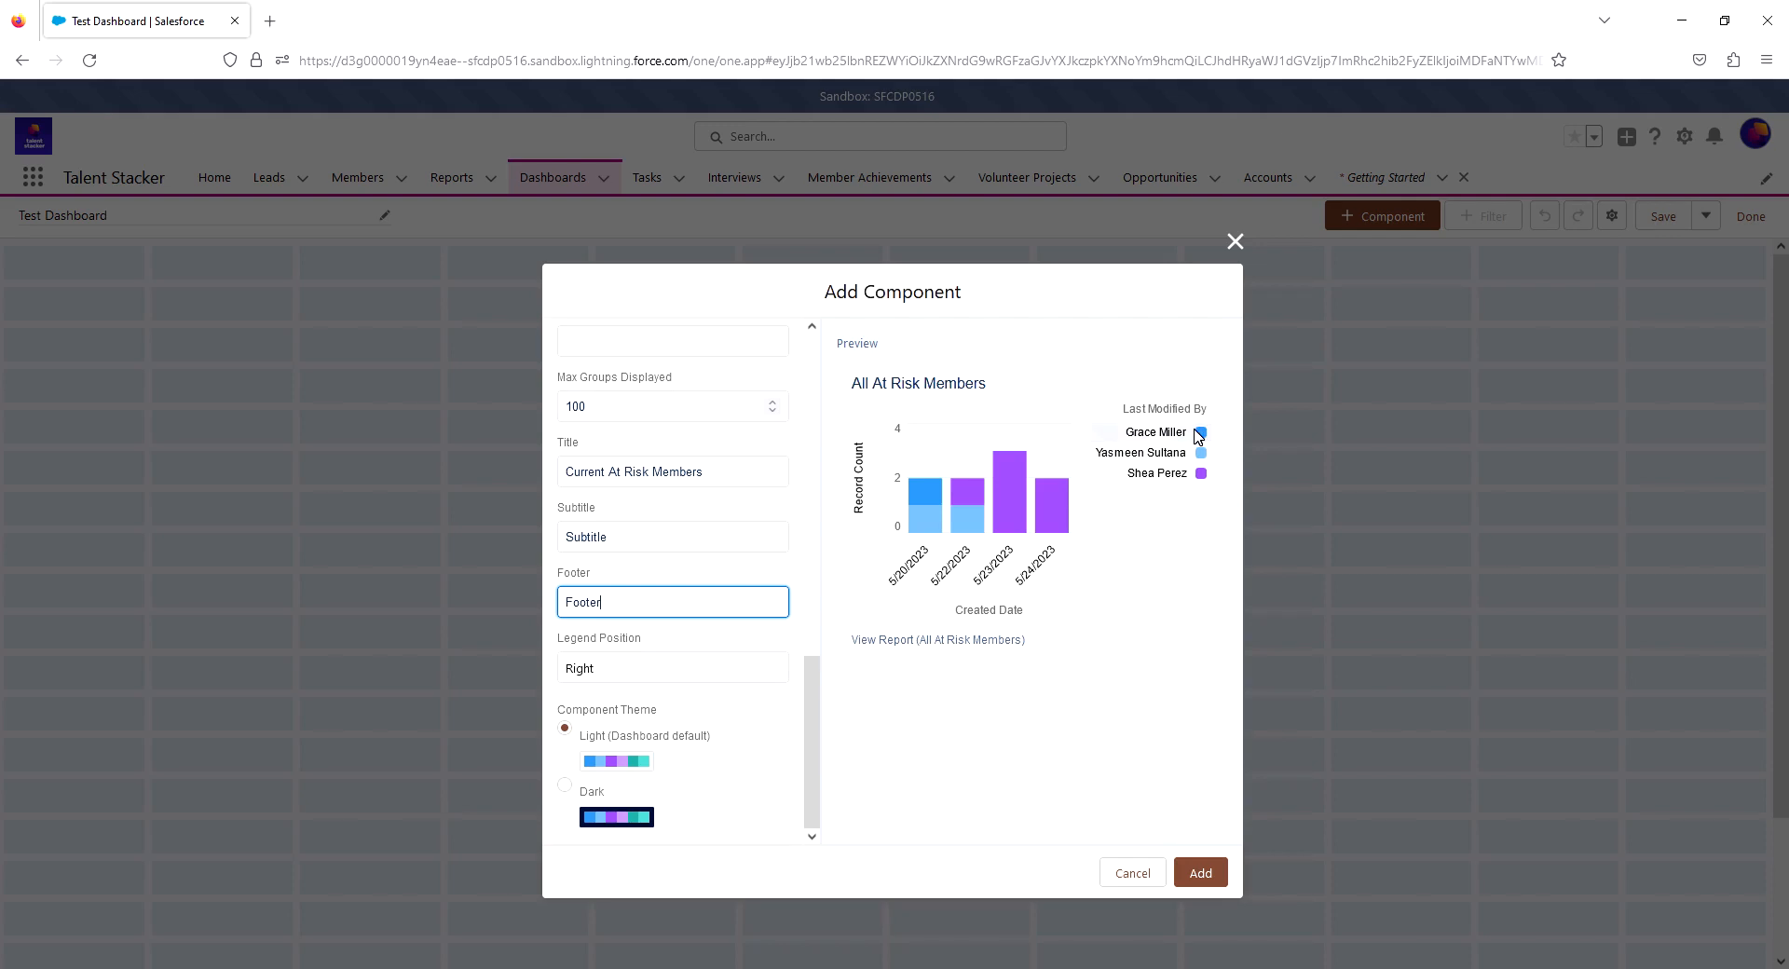
pyautogui.click(680, 678)
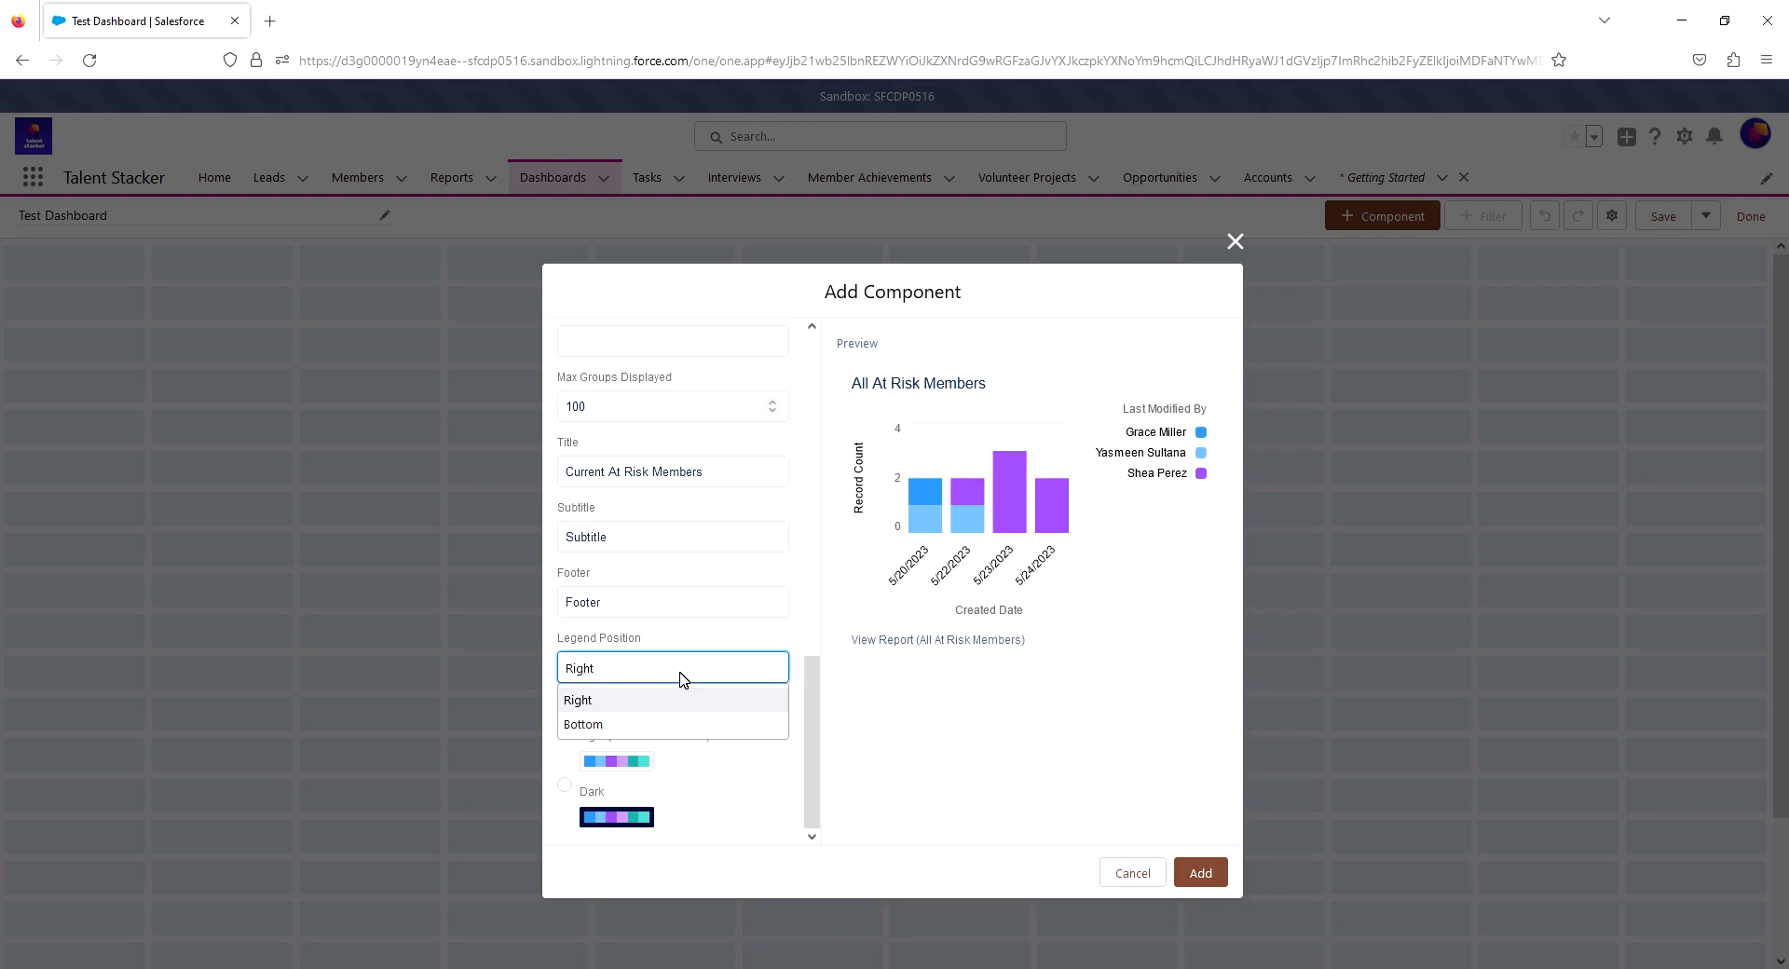
pyautogui.click(627, 723)
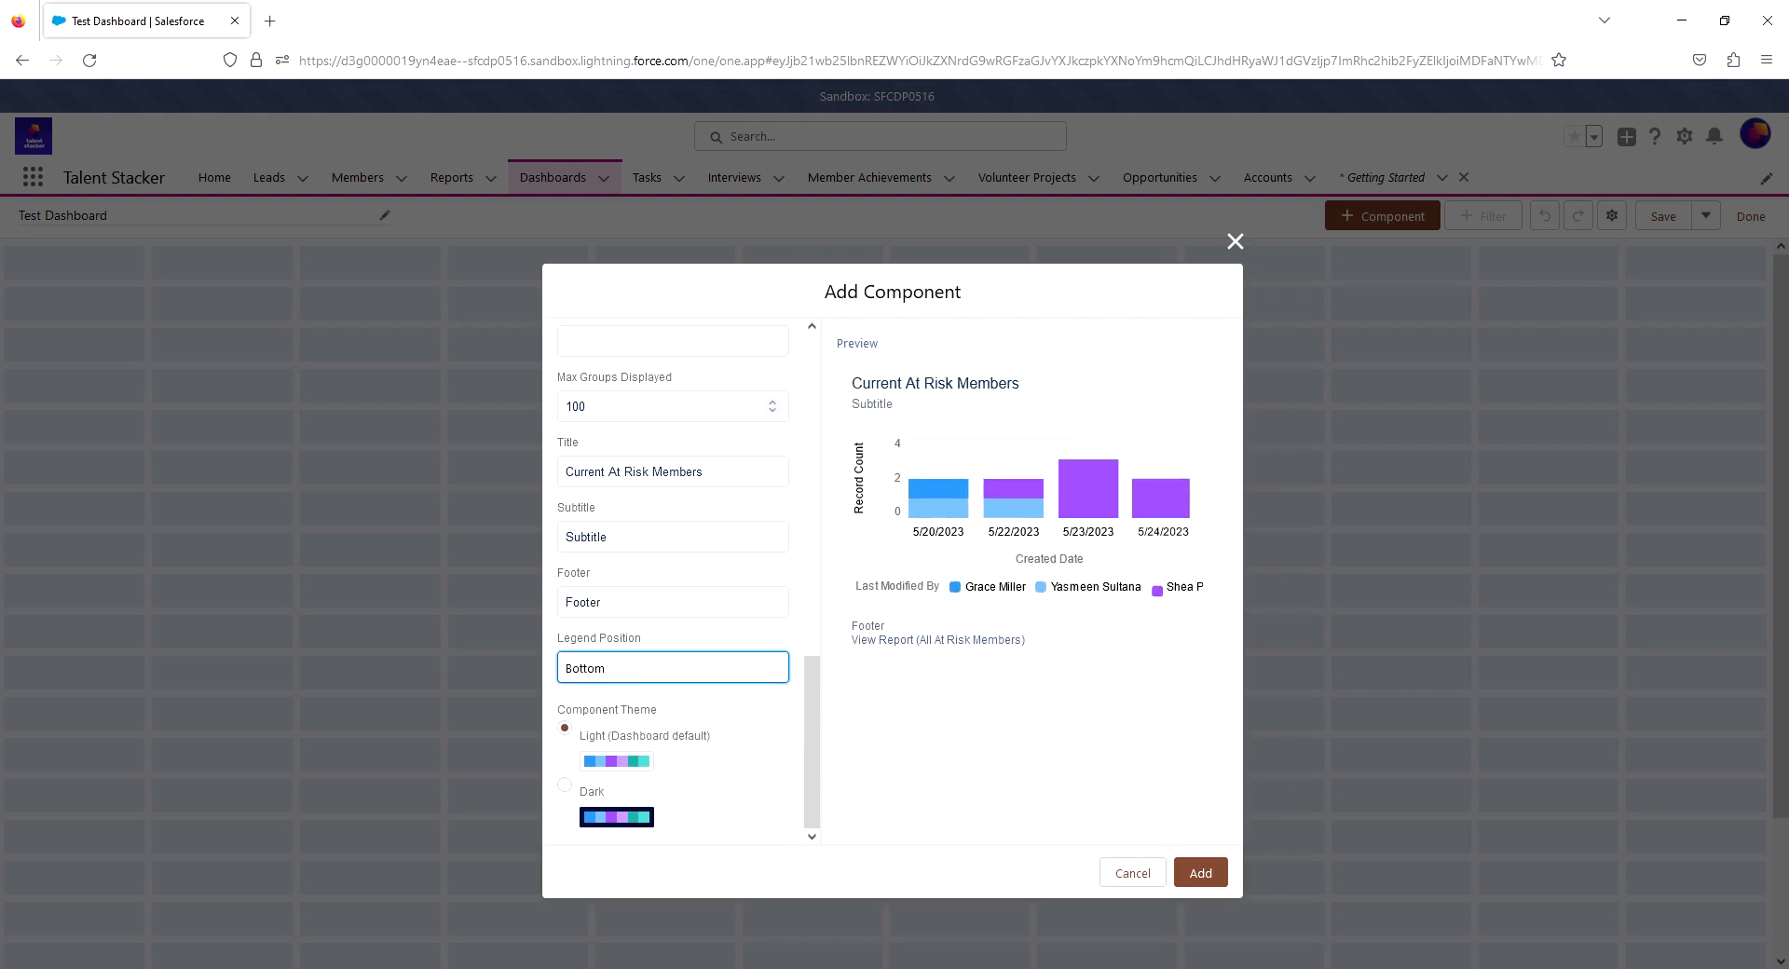
pyautogui.click(687, 678)
pyautogui.click(622, 701)
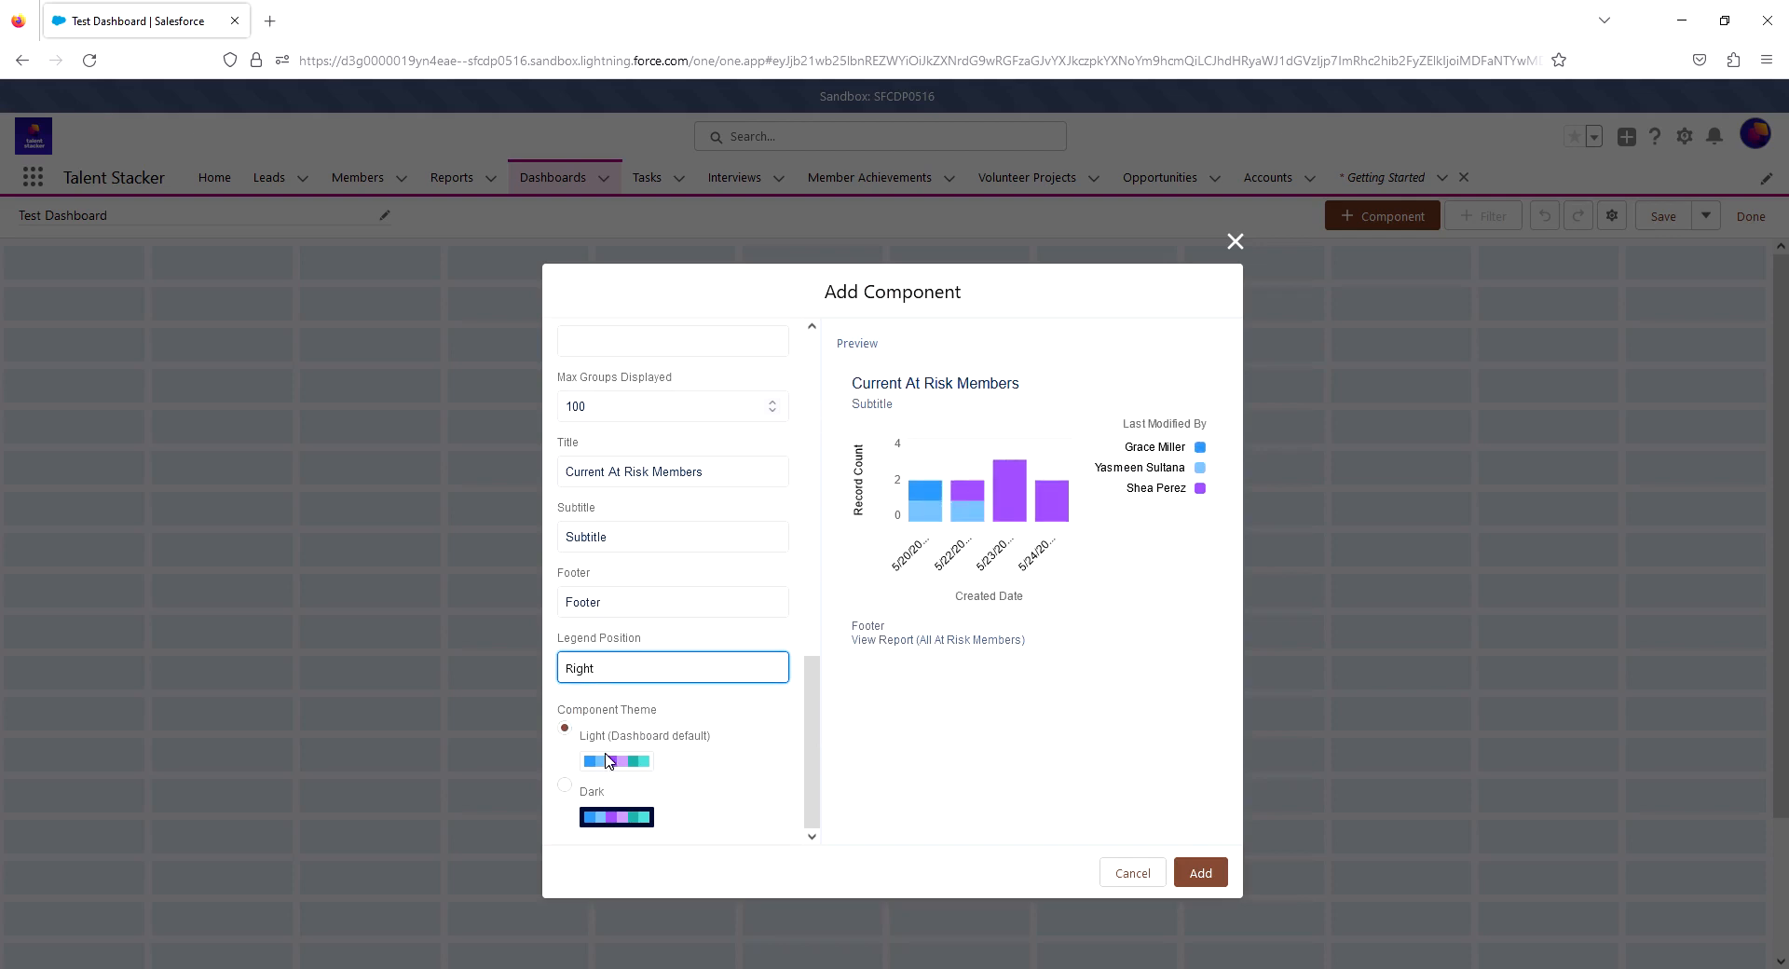
pyautogui.click(566, 786)
pyautogui.click(566, 728)
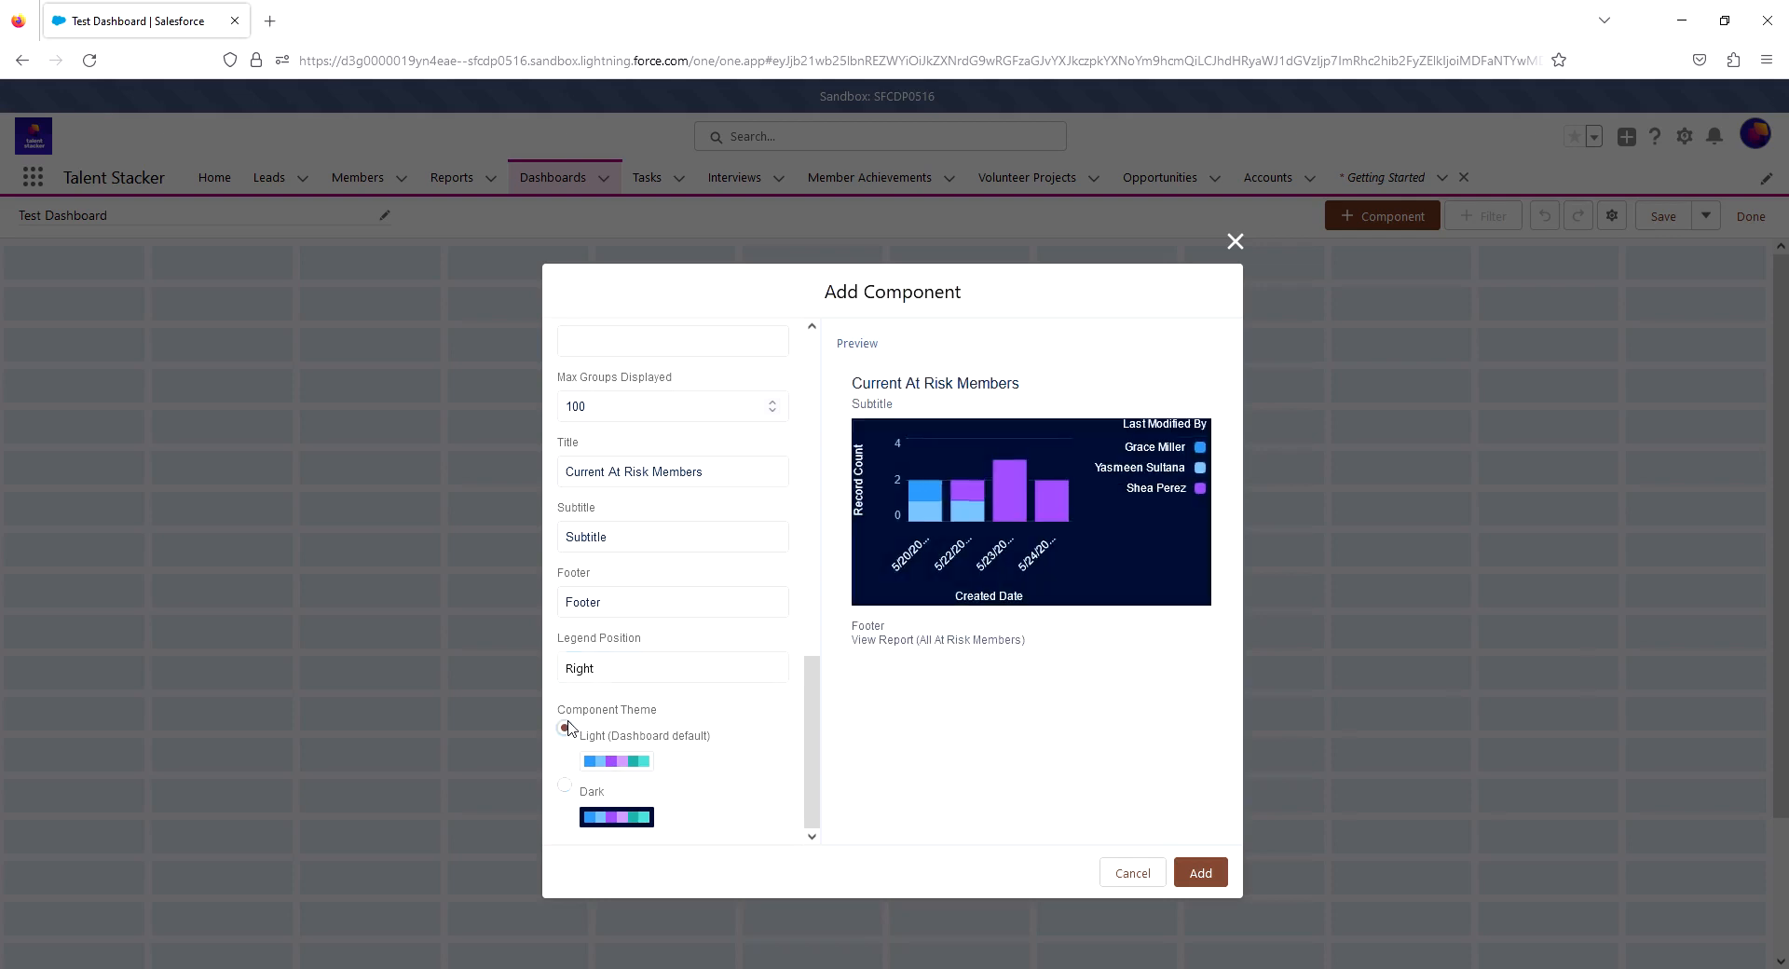
# - Add the configured chart component to the dashboard and move it three grid columns to the right along the top row
pyautogui.click(1201, 874)
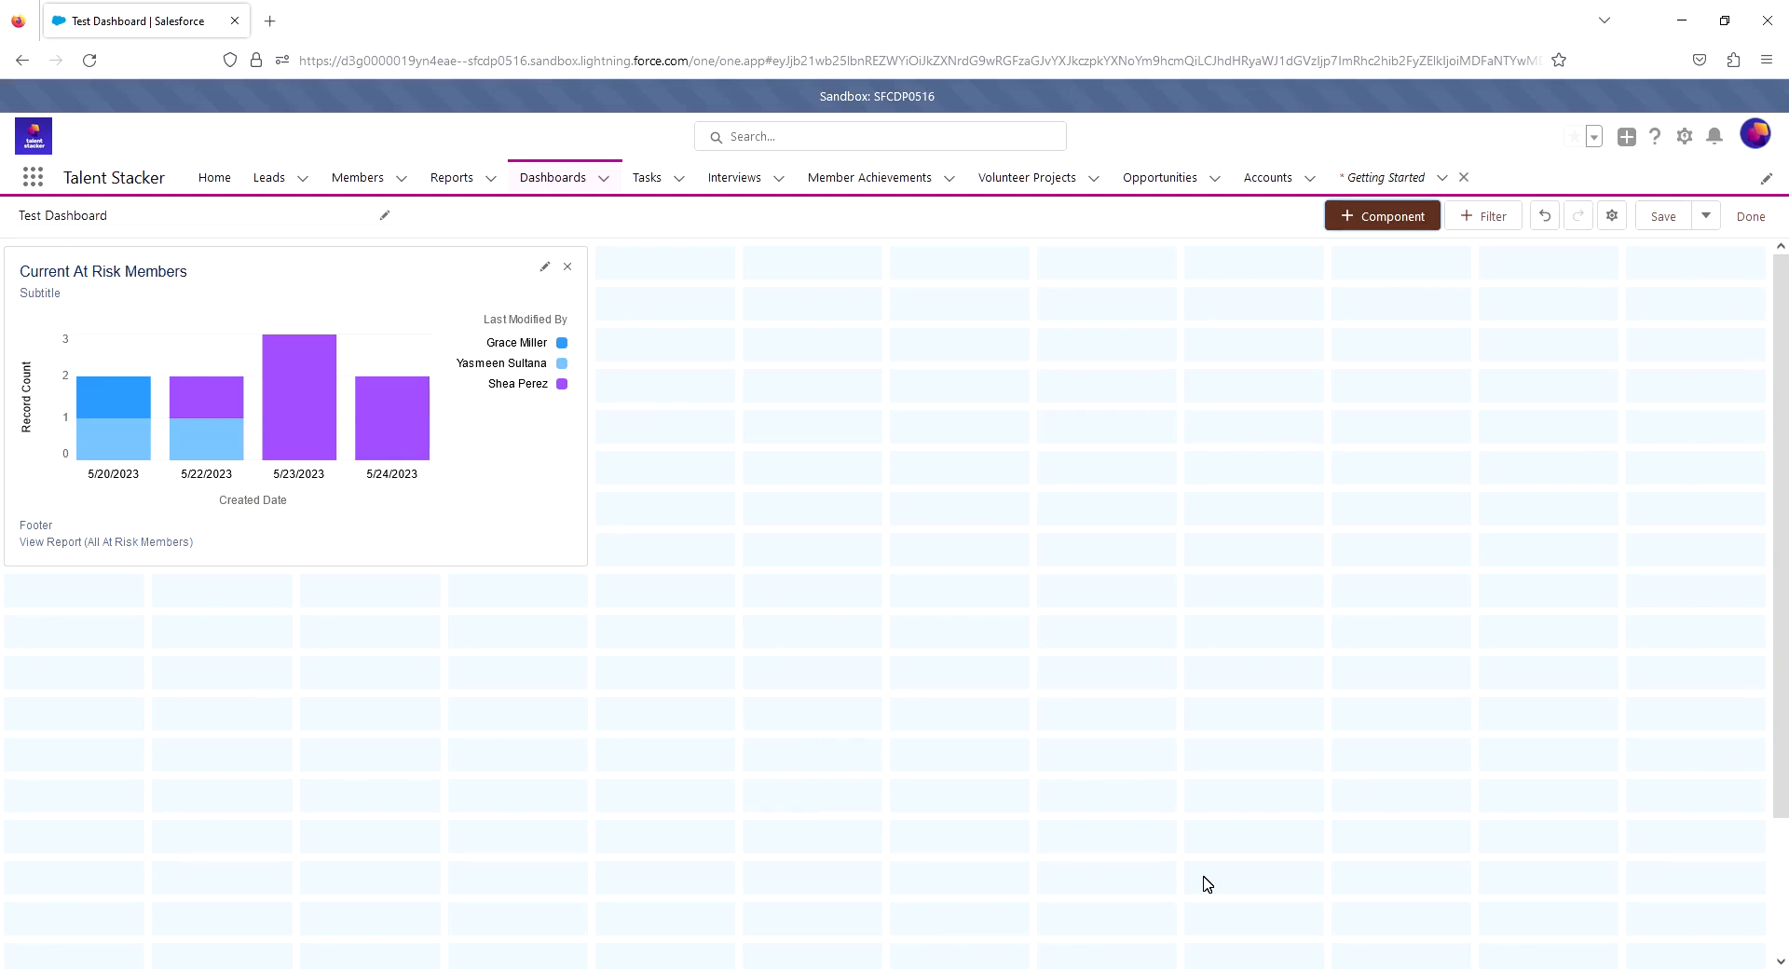
pyautogui.click(286, 277)
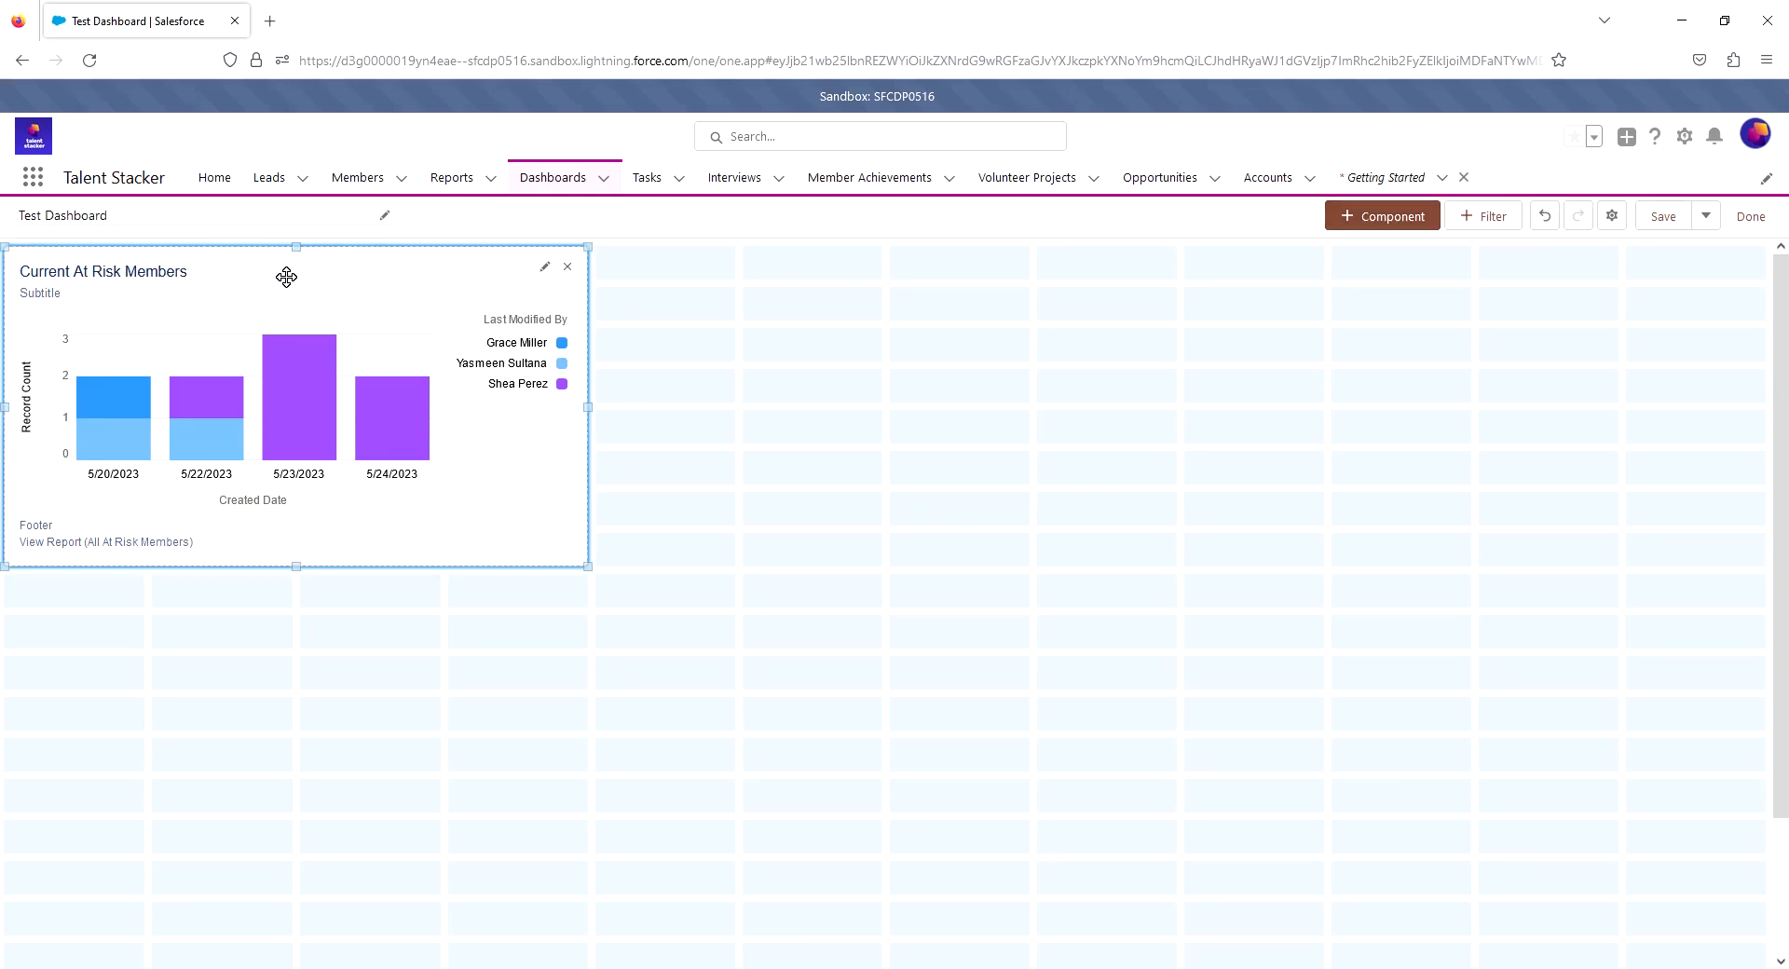
pyautogui.moveTo(286, 277); pyautogui.dragTo(763, 279)
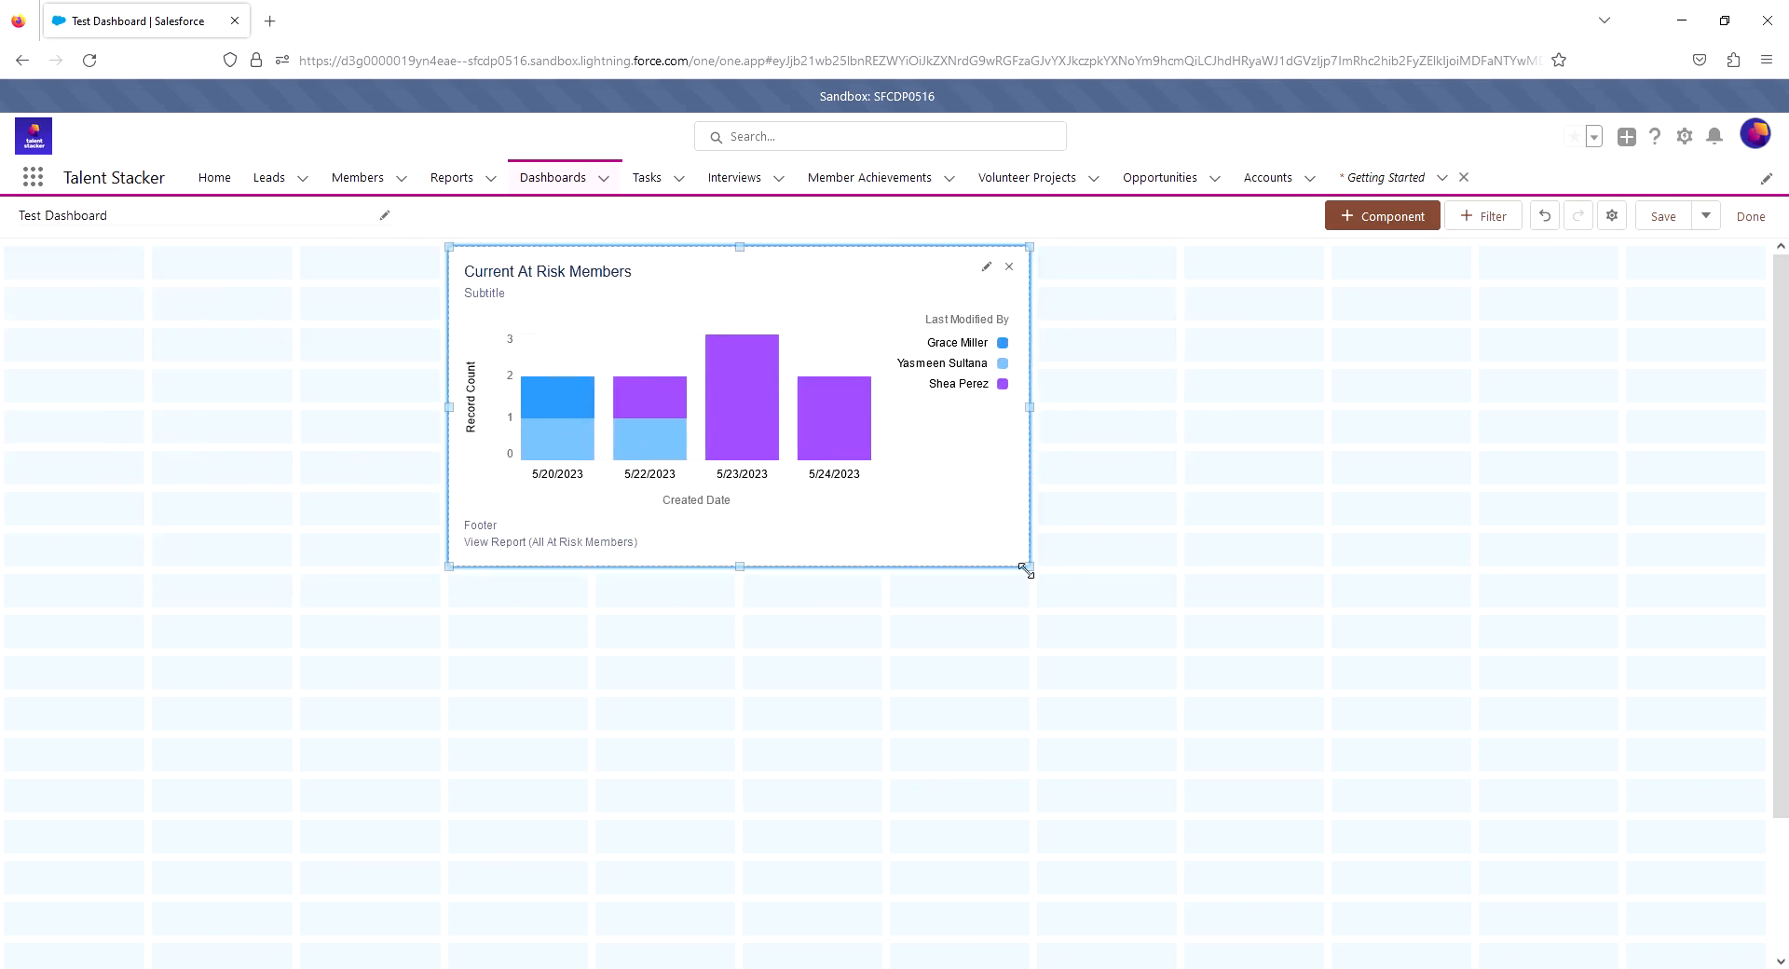
# - Try a shorter size and another position for the chart component, and resize it to five columns wide and eight rows tall
pyautogui.moveTo(1028, 567); pyautogui.dragTo(1011, 491)
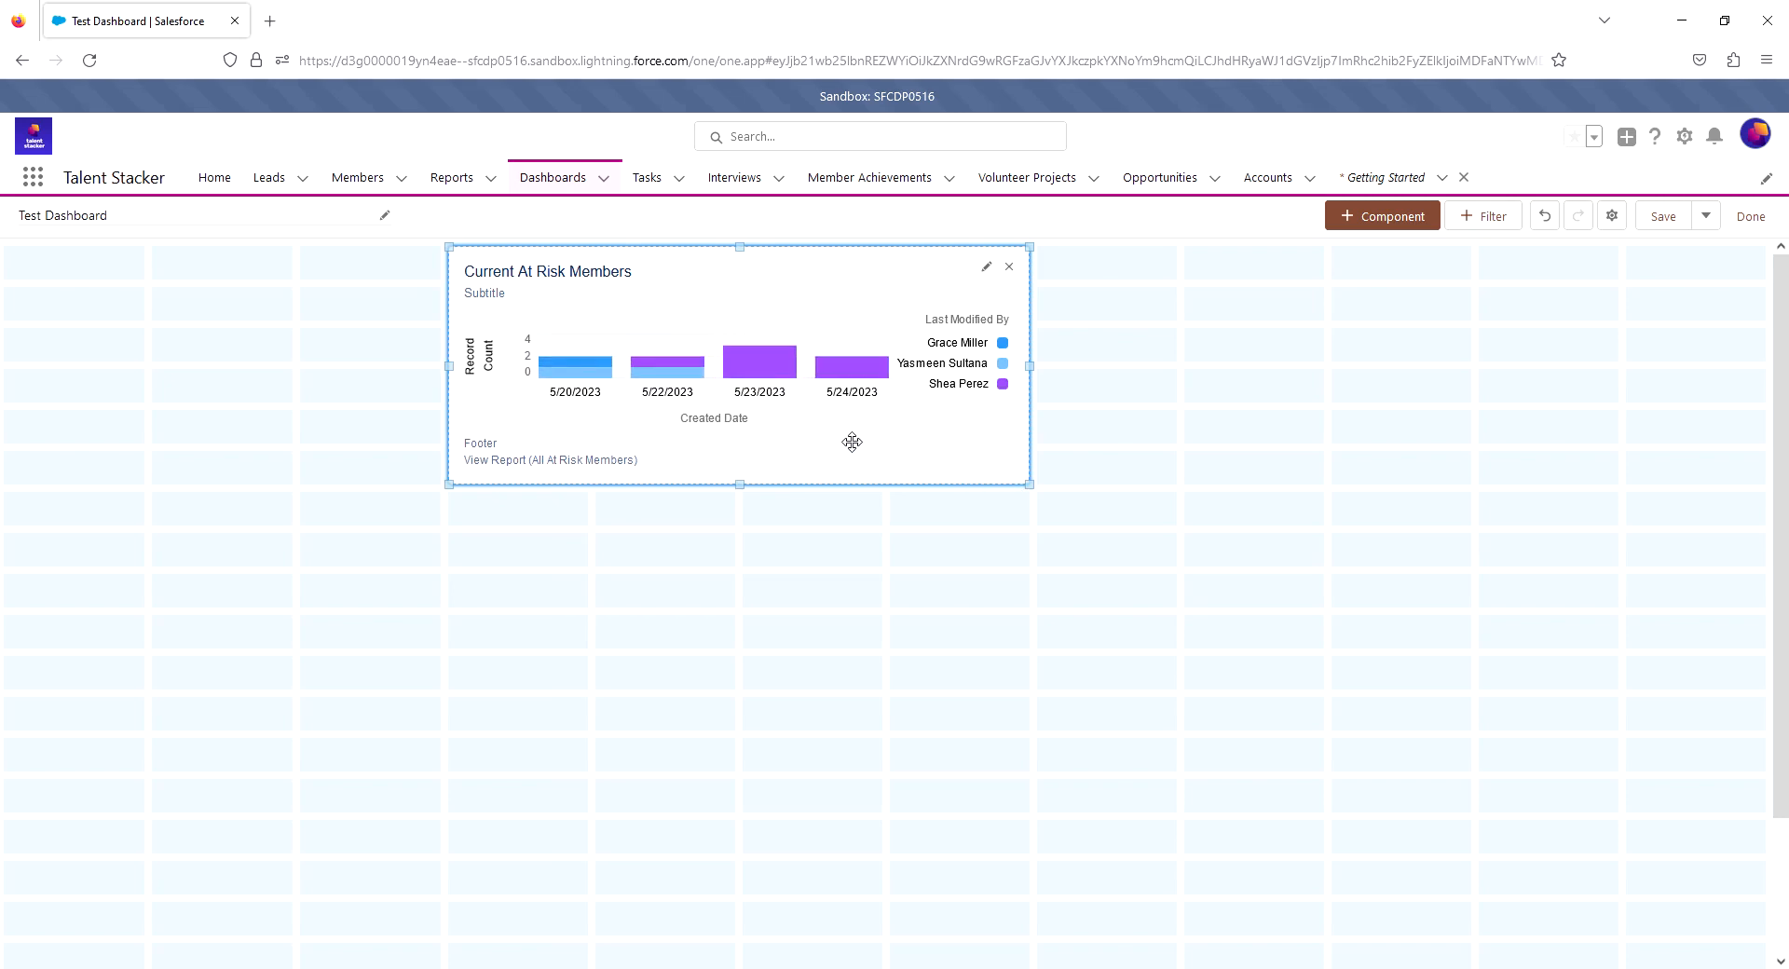
pyautogui.moveTo(803, 299); pyautogui.dragTo(938, 618)
pyautogui.moveTo(779, 262)
pyautogui.mouseDown()
pyautogui.moveTo(739, 595)
pyautogui.moveTo(814, 292)
pyautogui.moveTo(811, 631)
pyautogui.moveTo(783, 267)
pyautogui.mouseUp()
pyautogui.moveTo(1030, 483); pyautogui.dragTo(1176, 565)
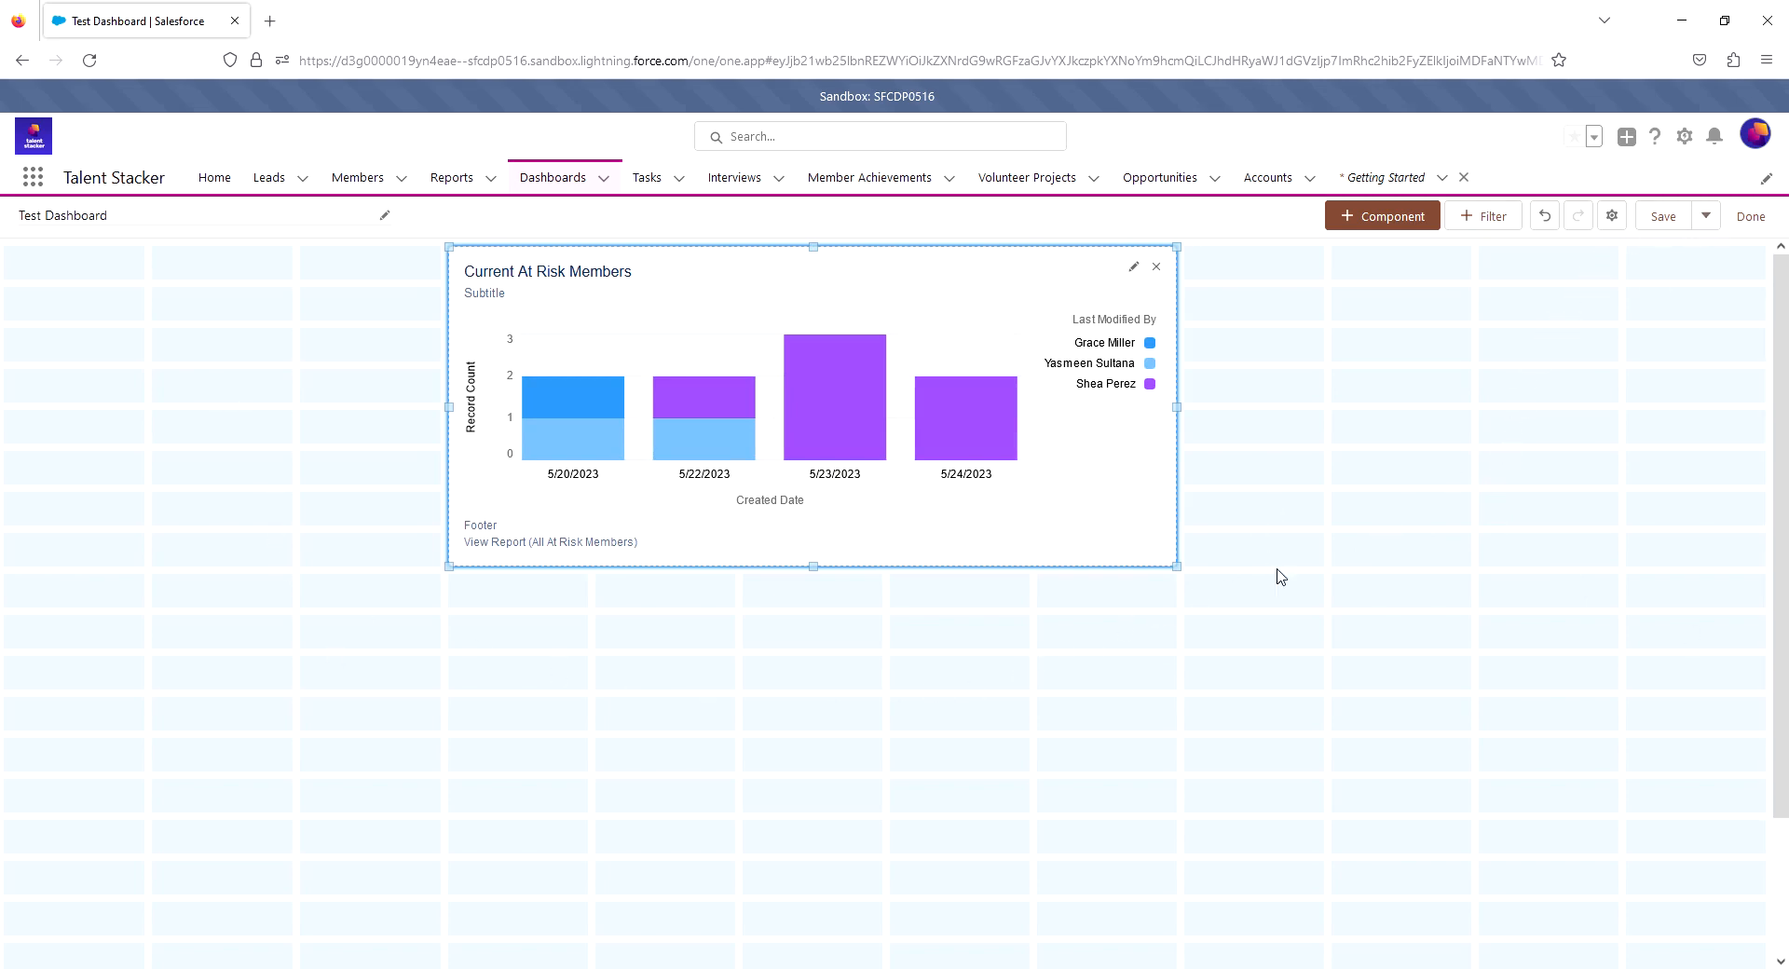
# - Save the dashboard and finish editing to open it in view mode
pyautogui.click(1669, 222)
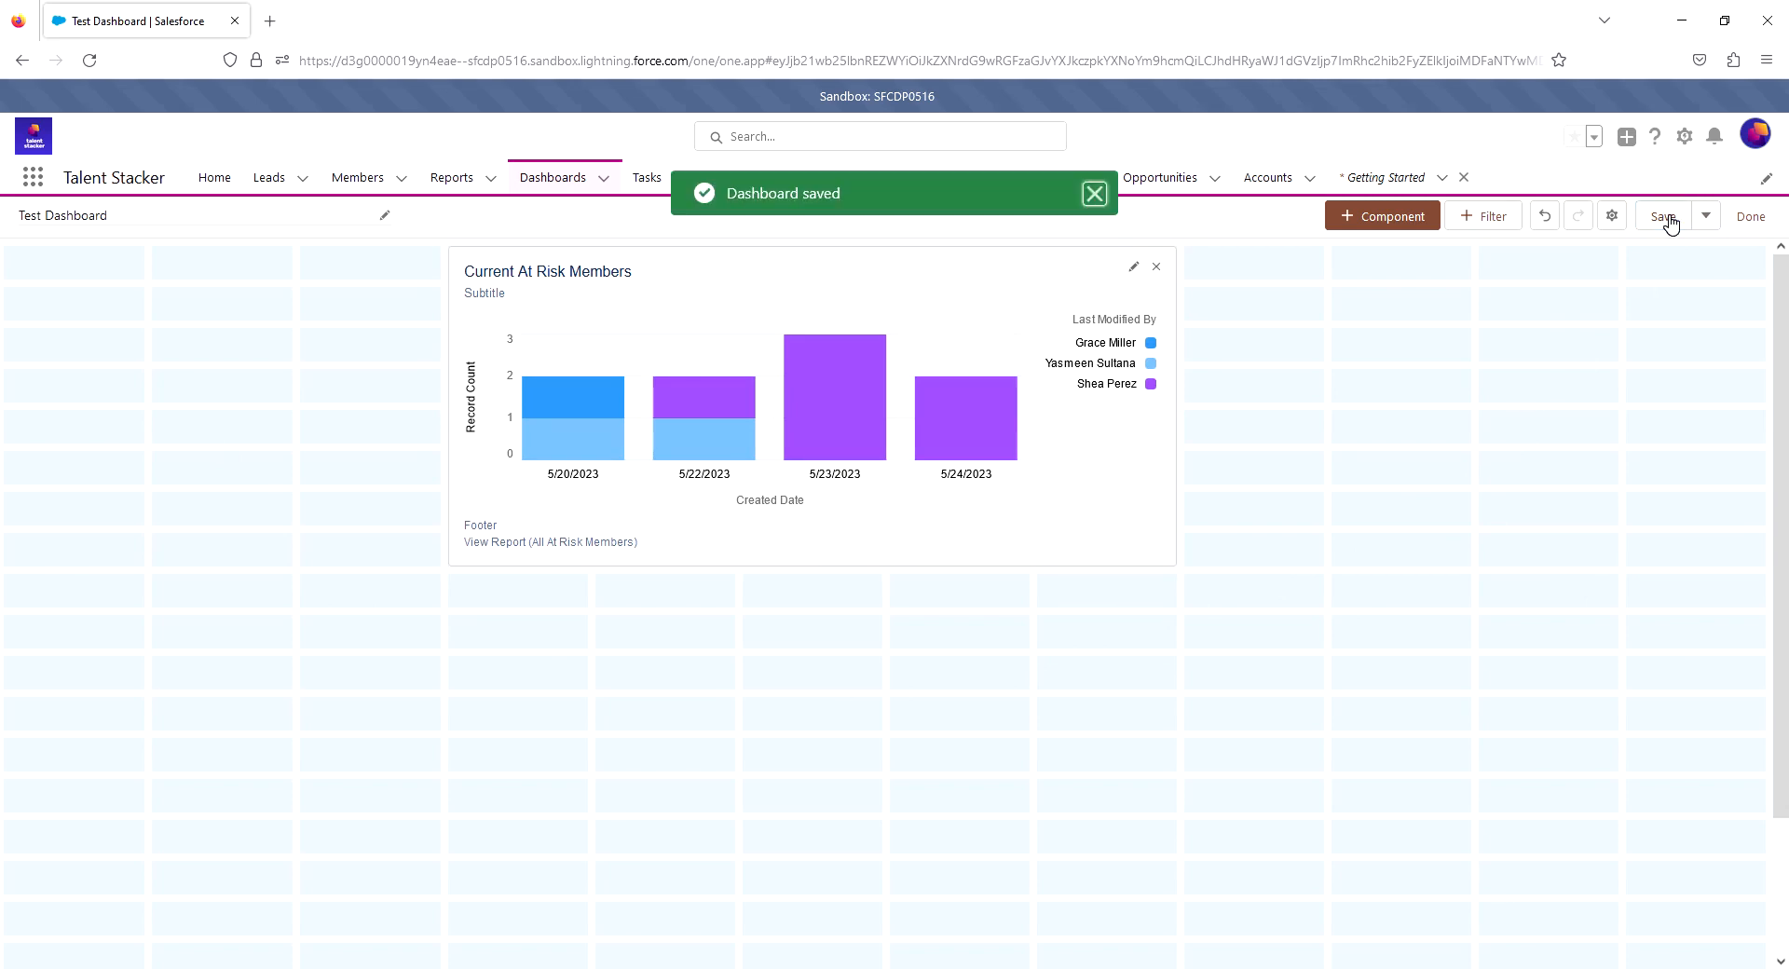
pyautogui.click(1749, 218)
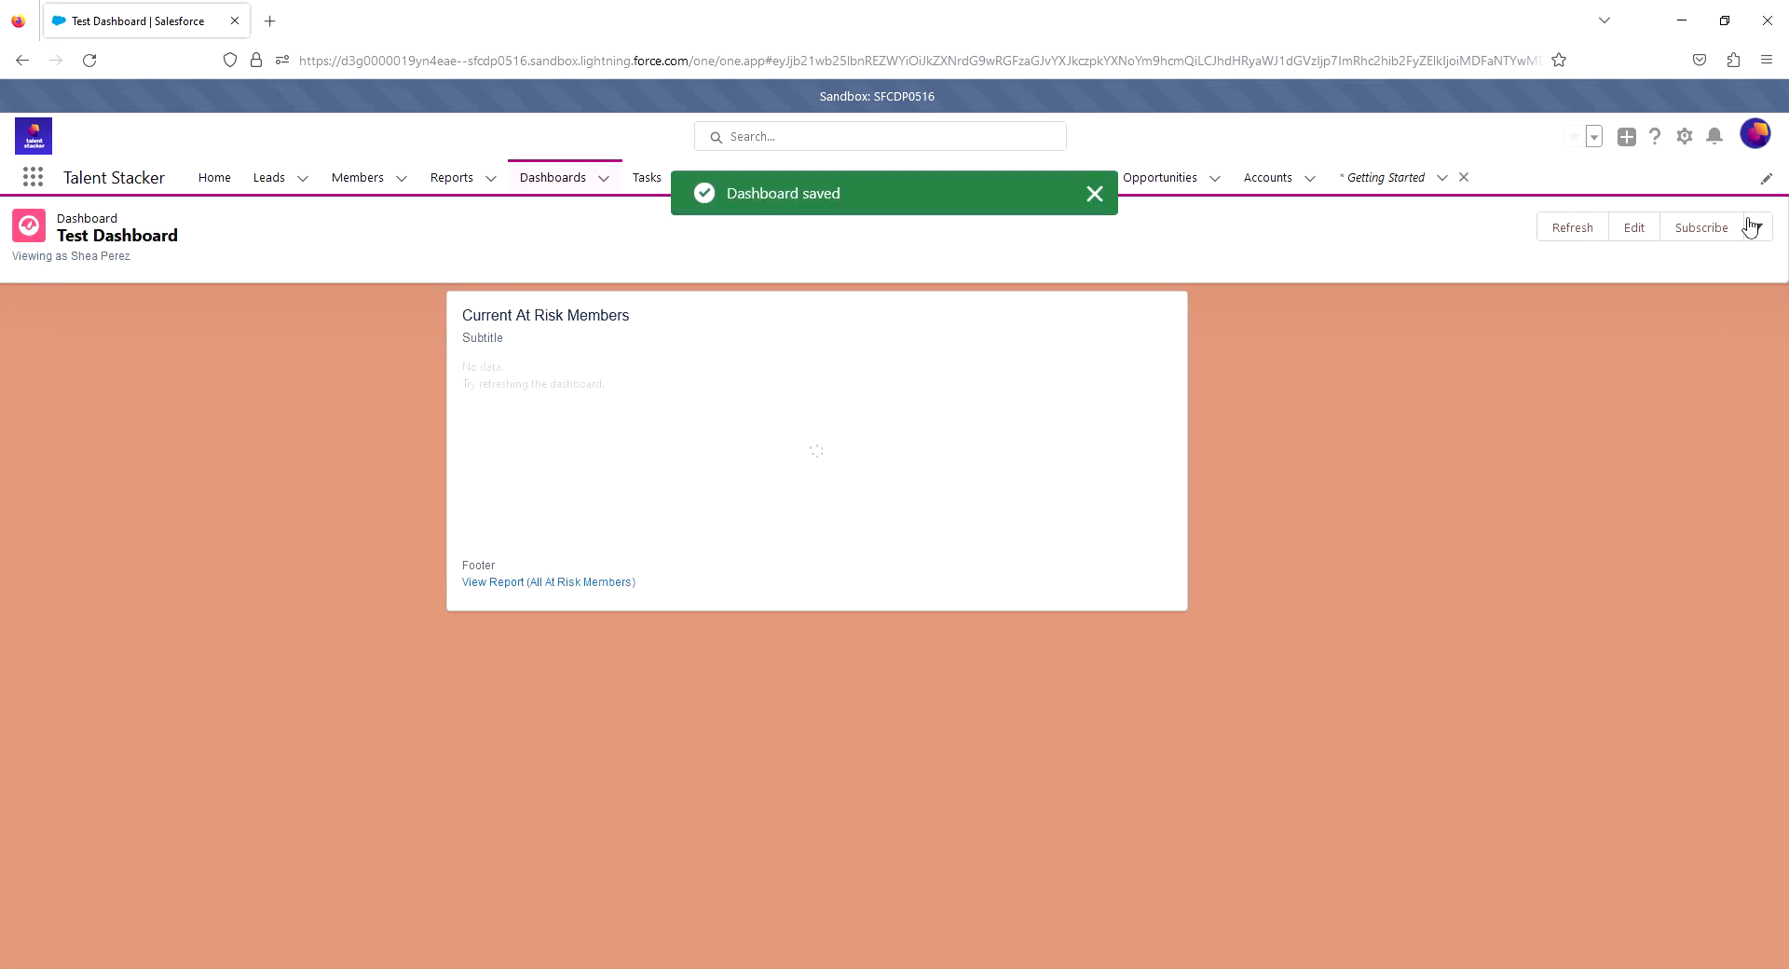